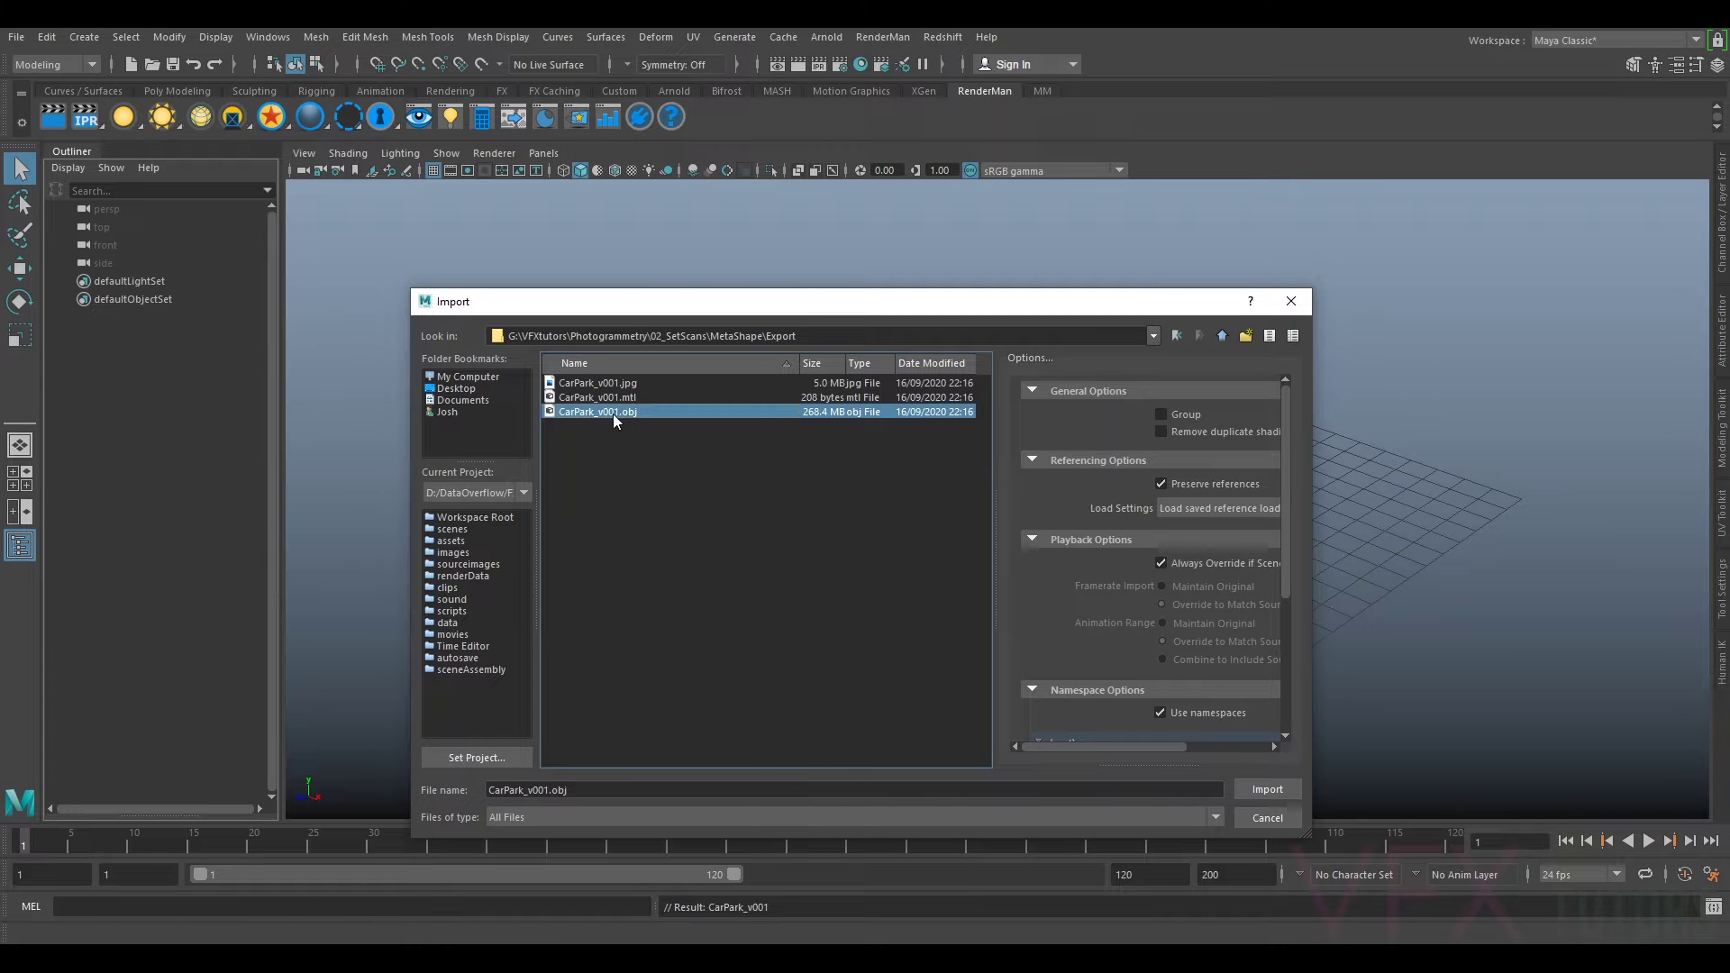
Step: Import the CarPark_v001.obj scan into the scene
left_click(1266, 789)
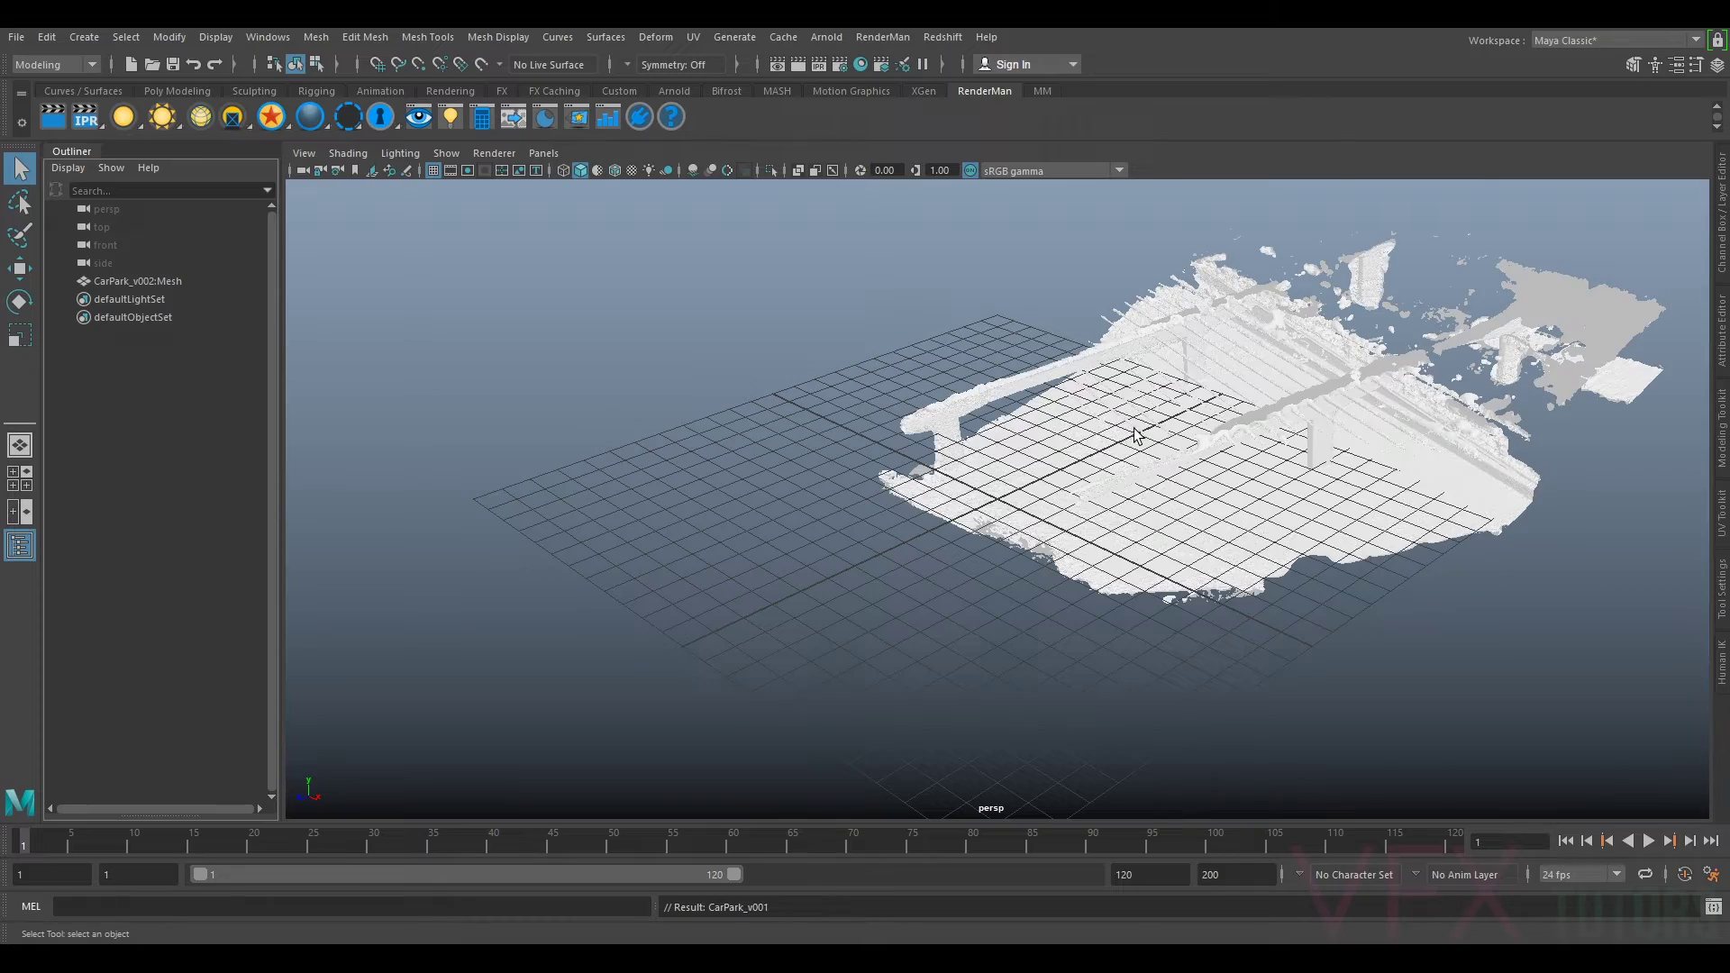
left_click_drag(1432, 329, 1232, 586, "alt")
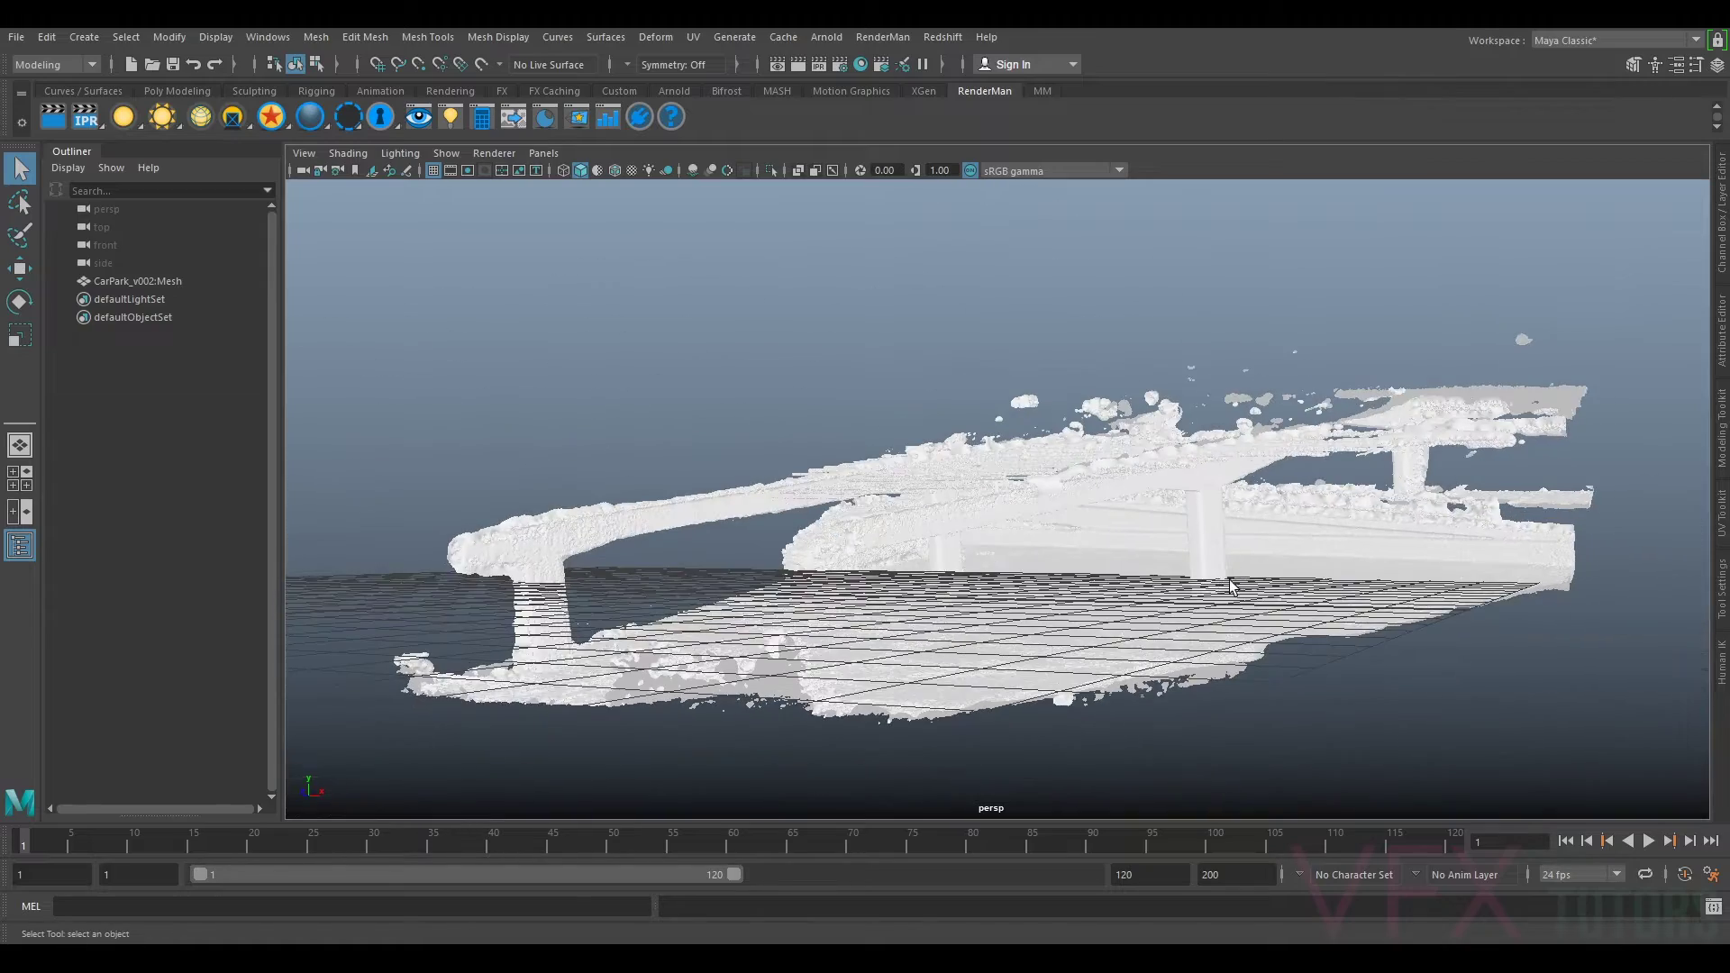
scroll(1171, 546, "up", 3)
left_click_drag(1047, 545, 1106, 473, "alt")
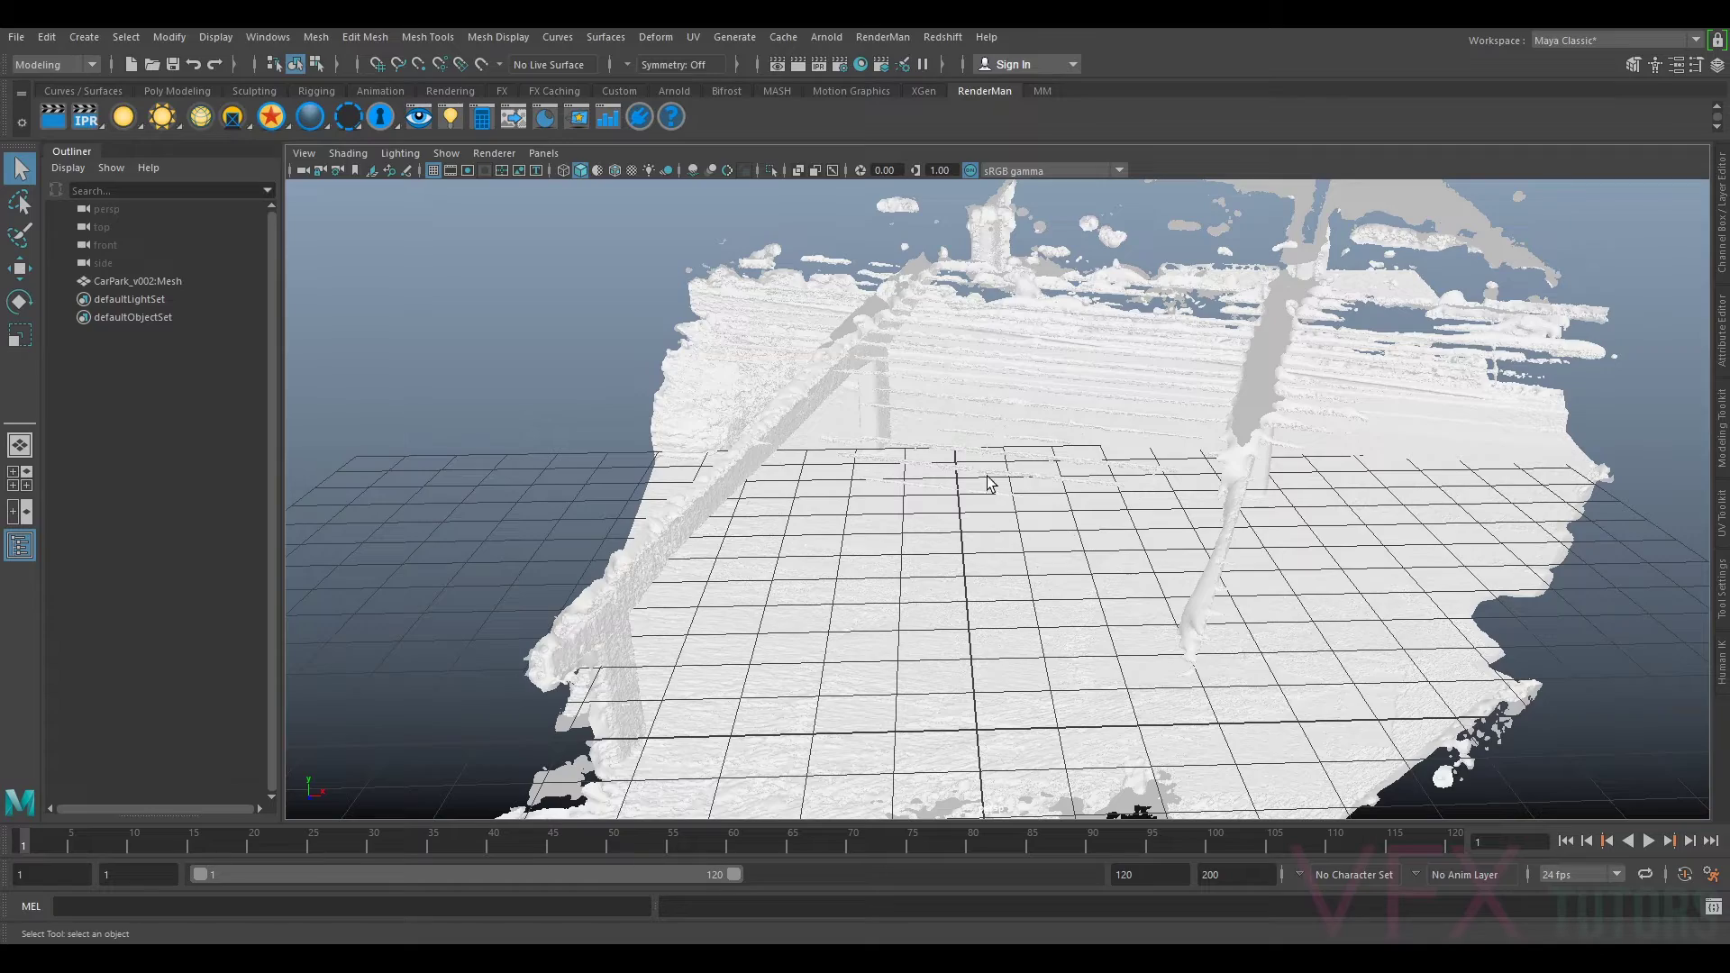
left_click_drag(954, 514, 1141, 530, "alt")
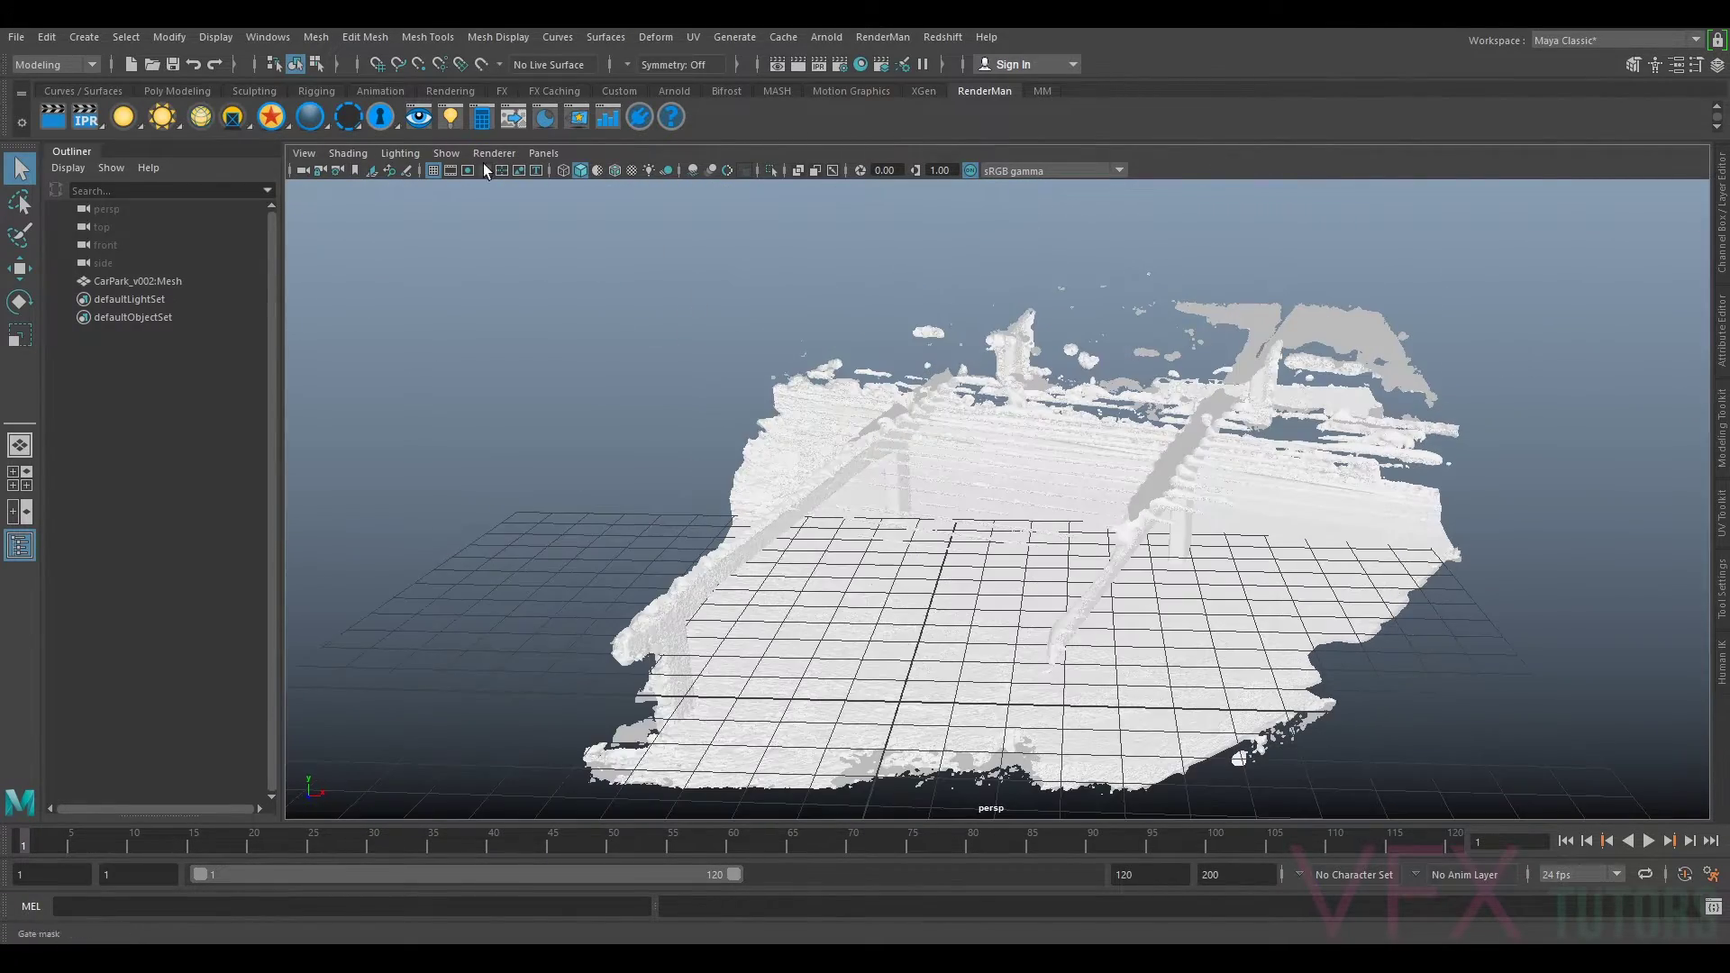
scroll(1202, 535, "down", 4)
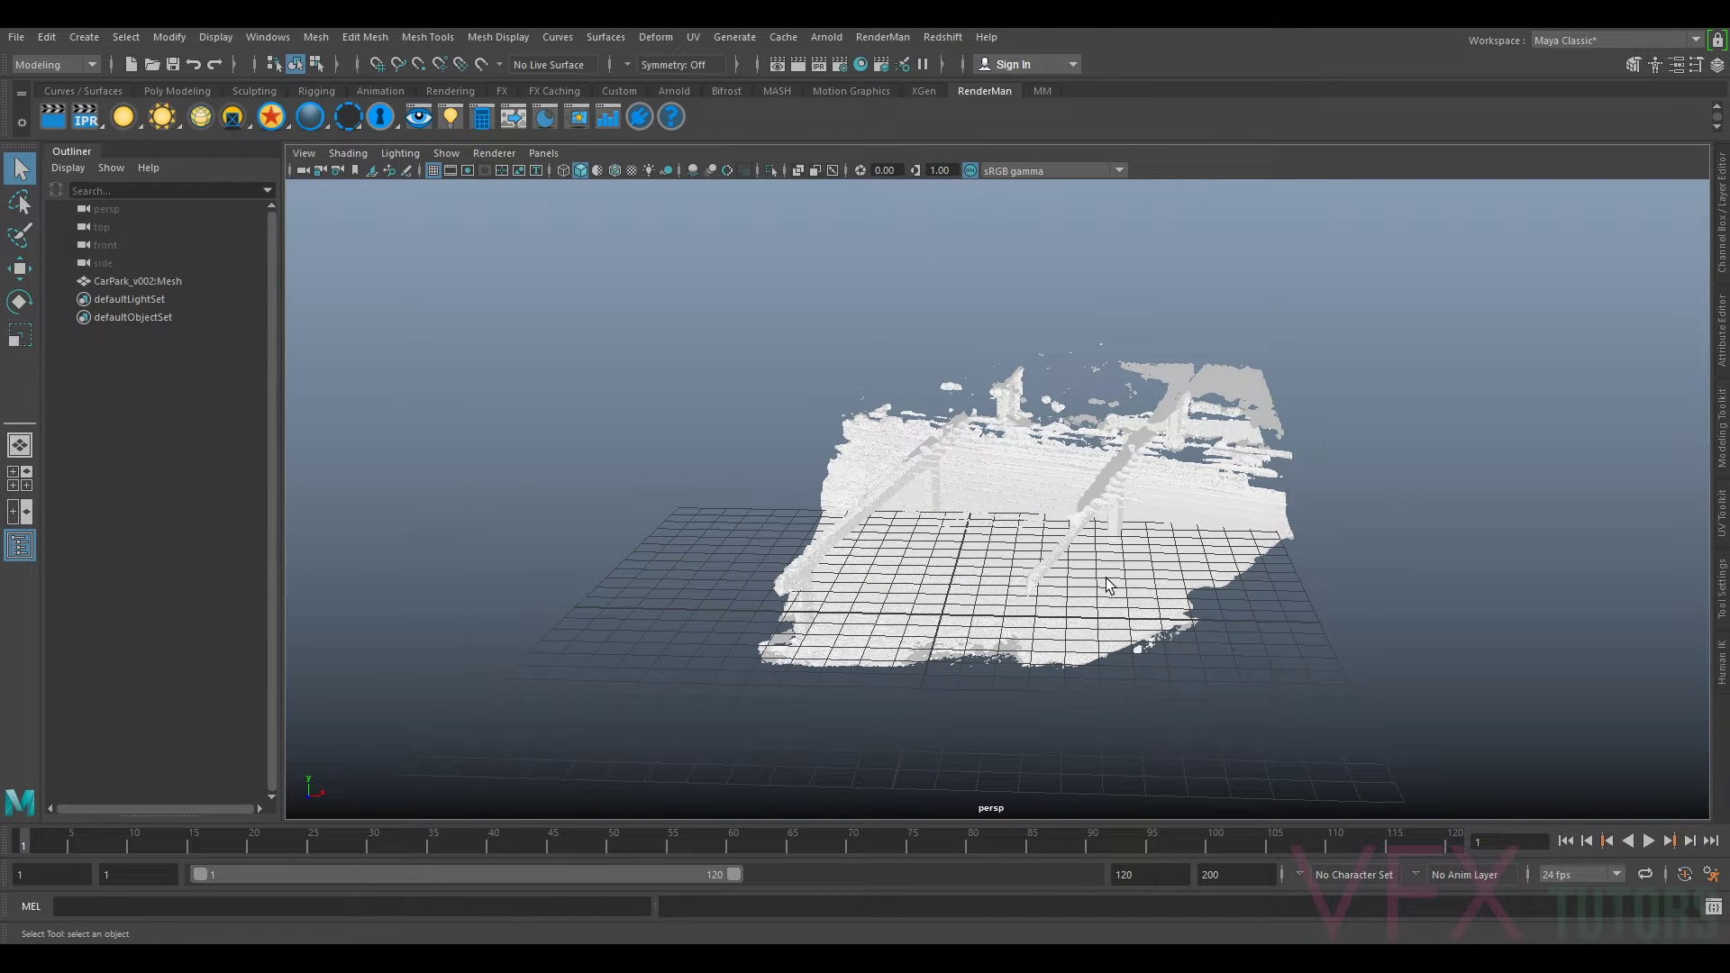
scroll(1121, 586, "up", 2)
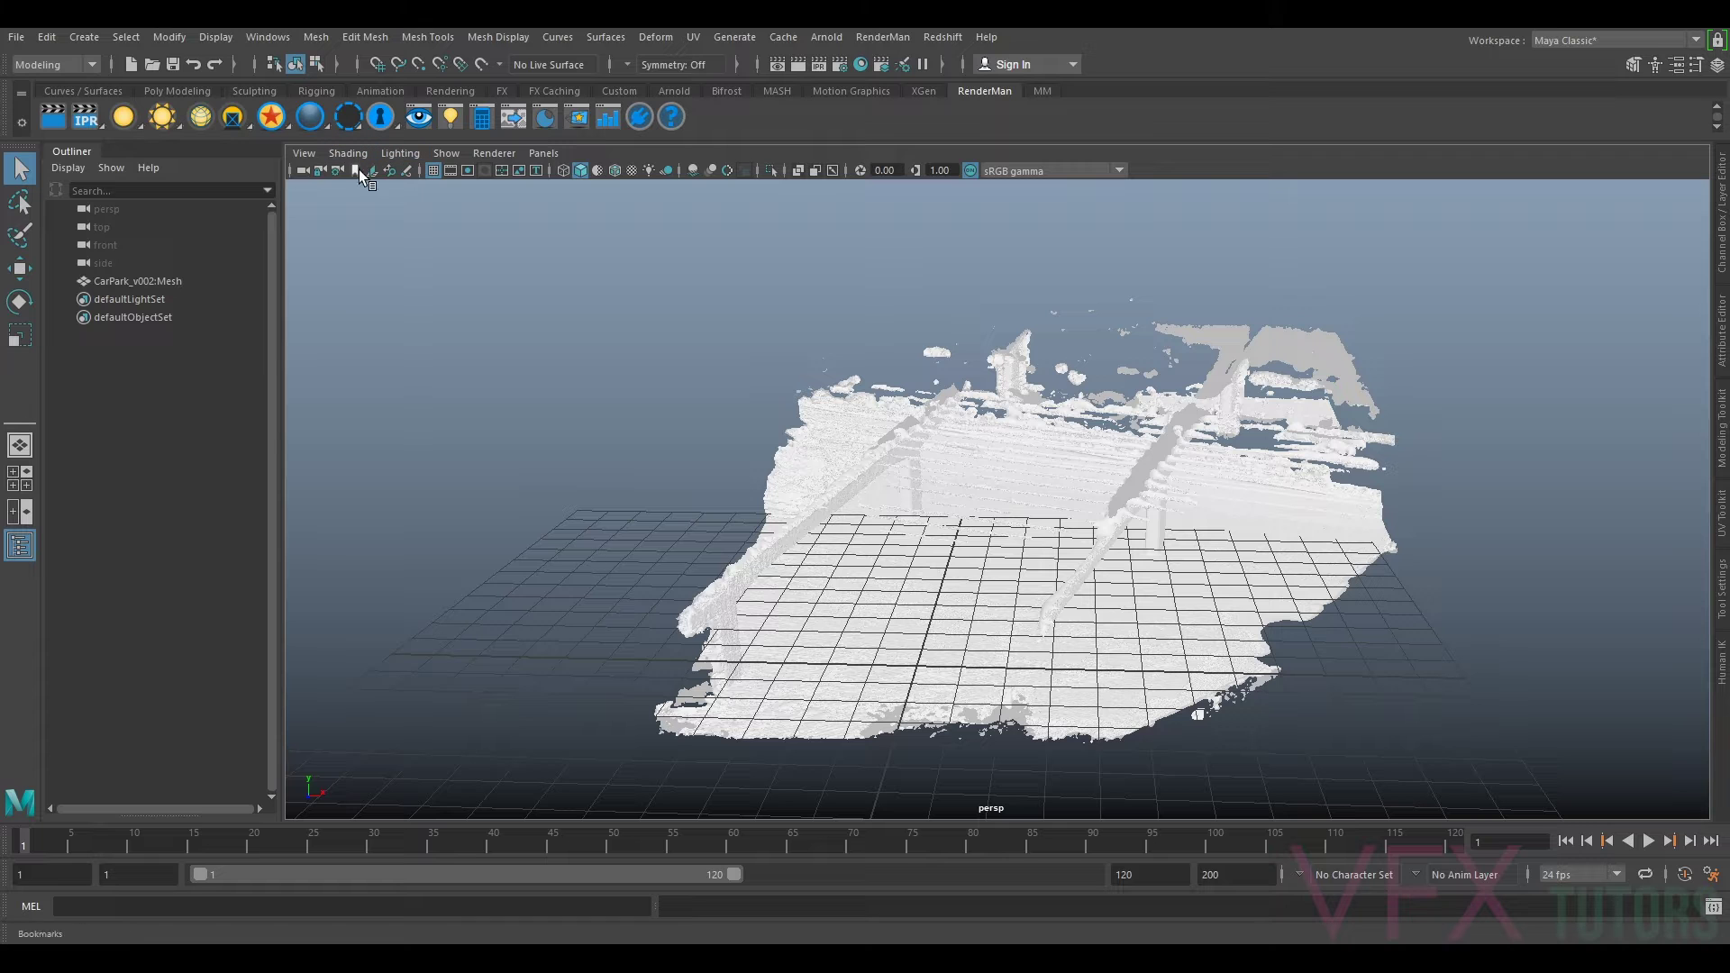
Step: Hide the viewport grid and turn on hardware texturing to display the car park scan's texture
left_click(434, 170)
left_click_drag(1203, 506, 755, 638, "alt")
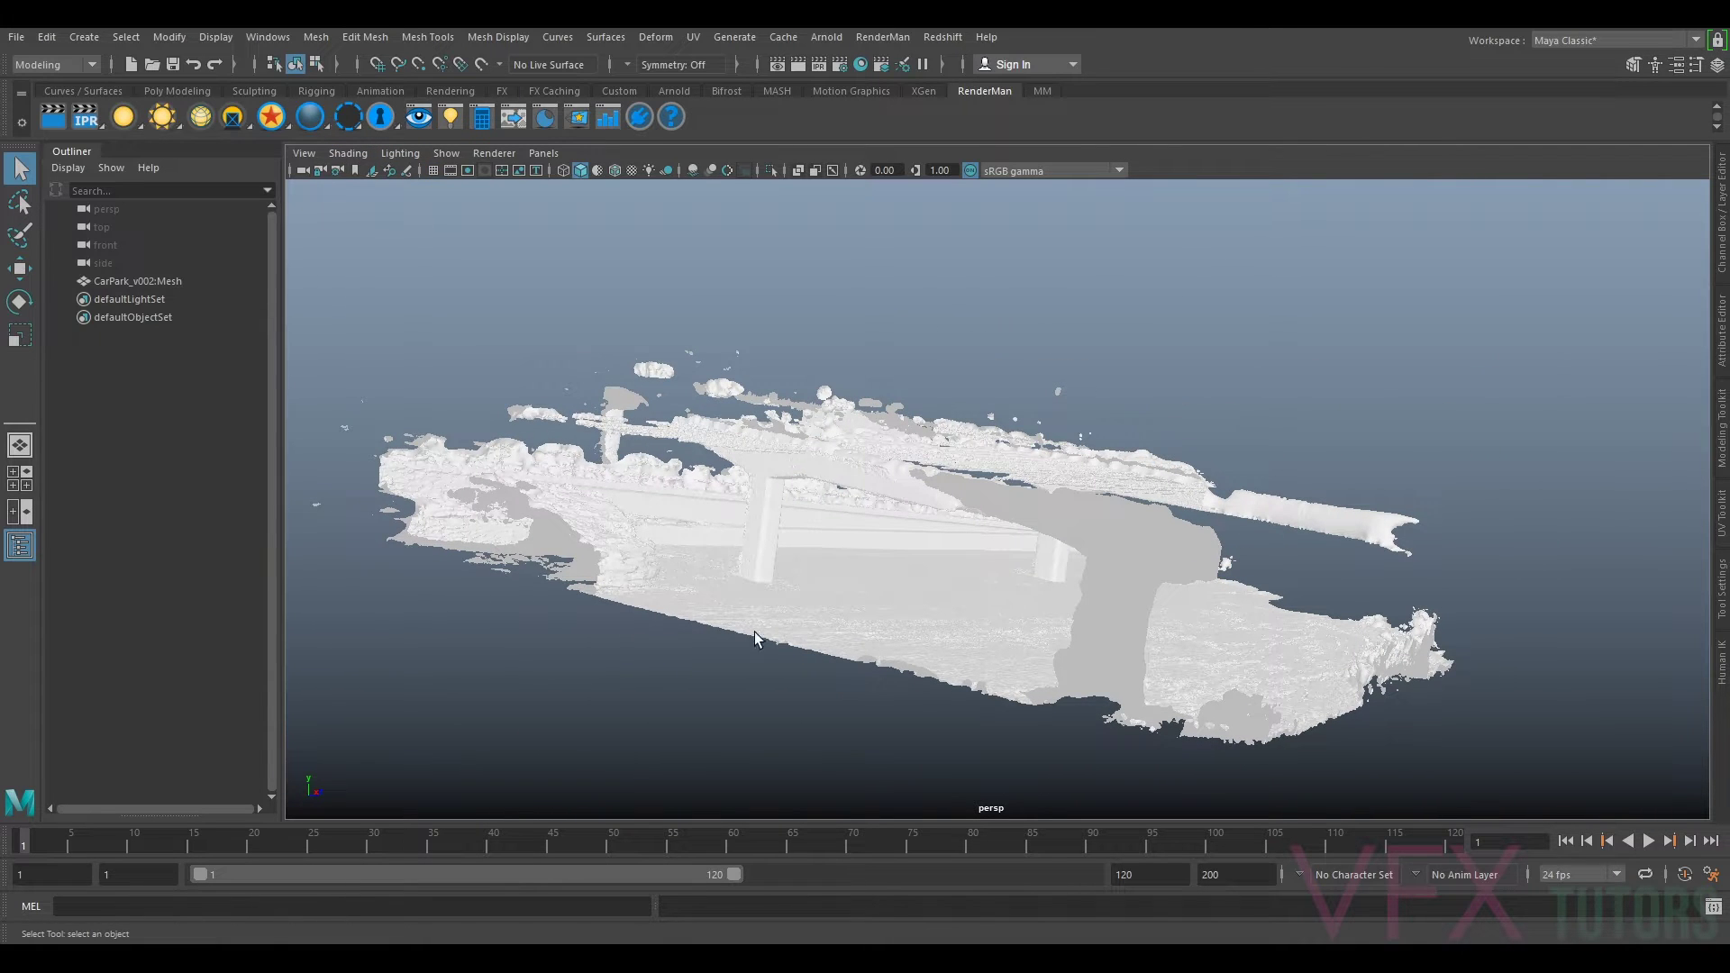
scroll(1227, 439, "up", 3)
left_click_drag(1227, 440, 1137, 504, "alt")
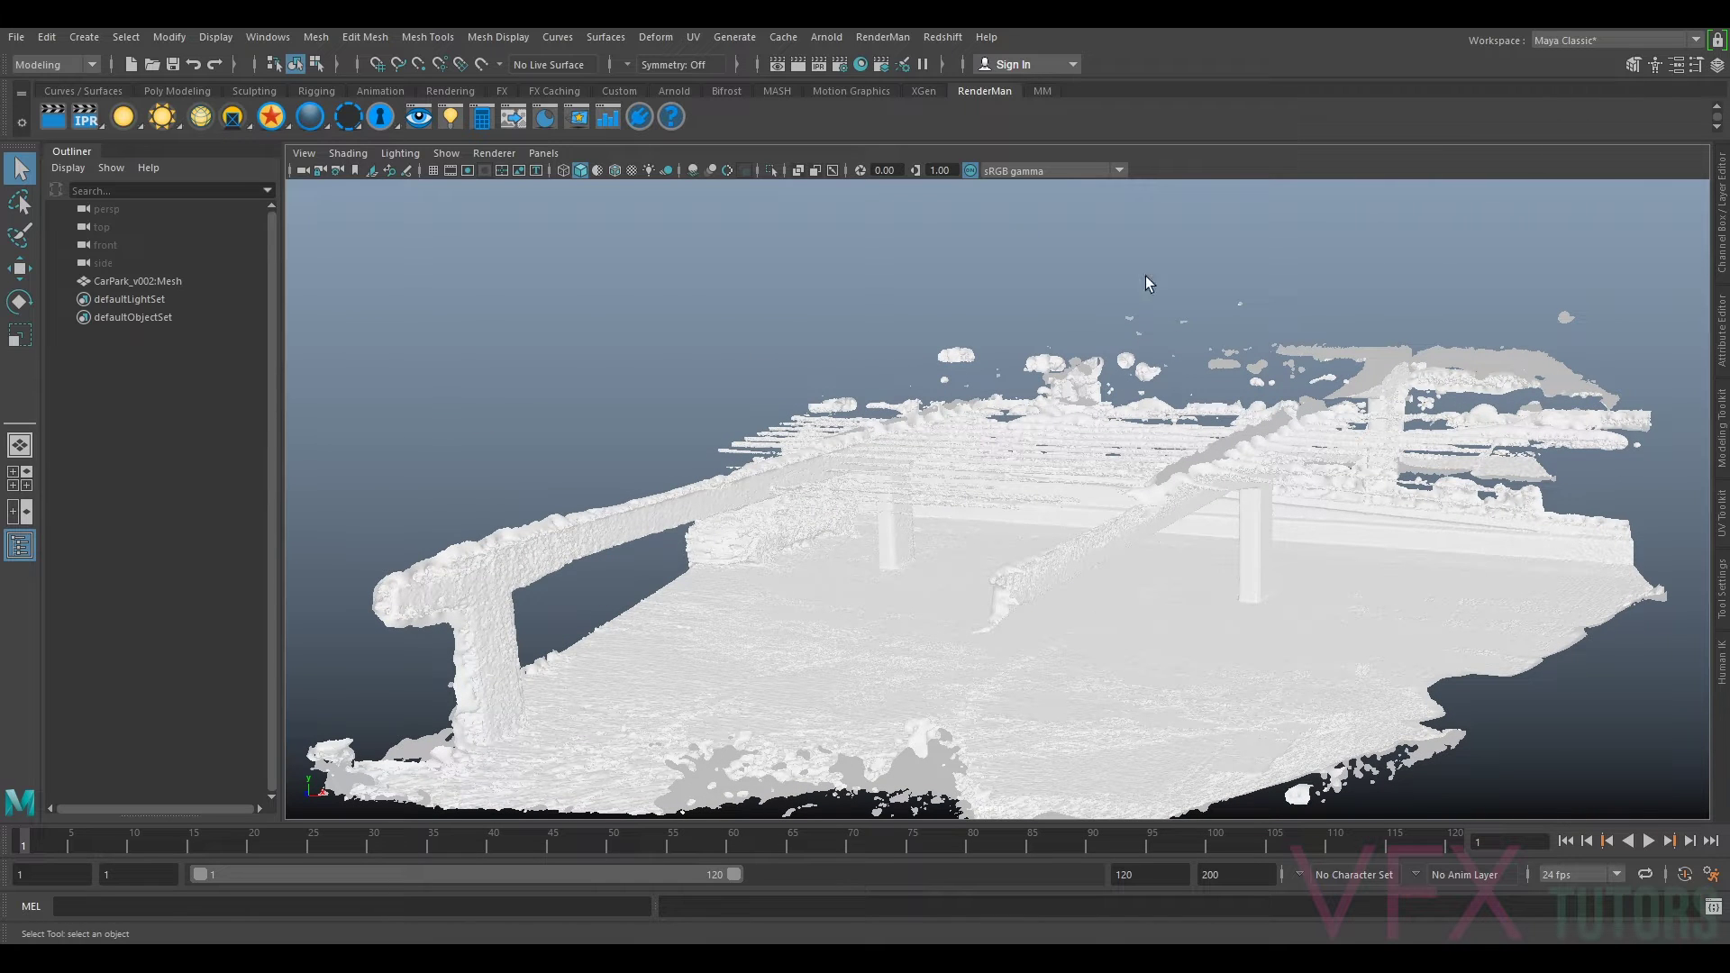
left_click(348, 153)
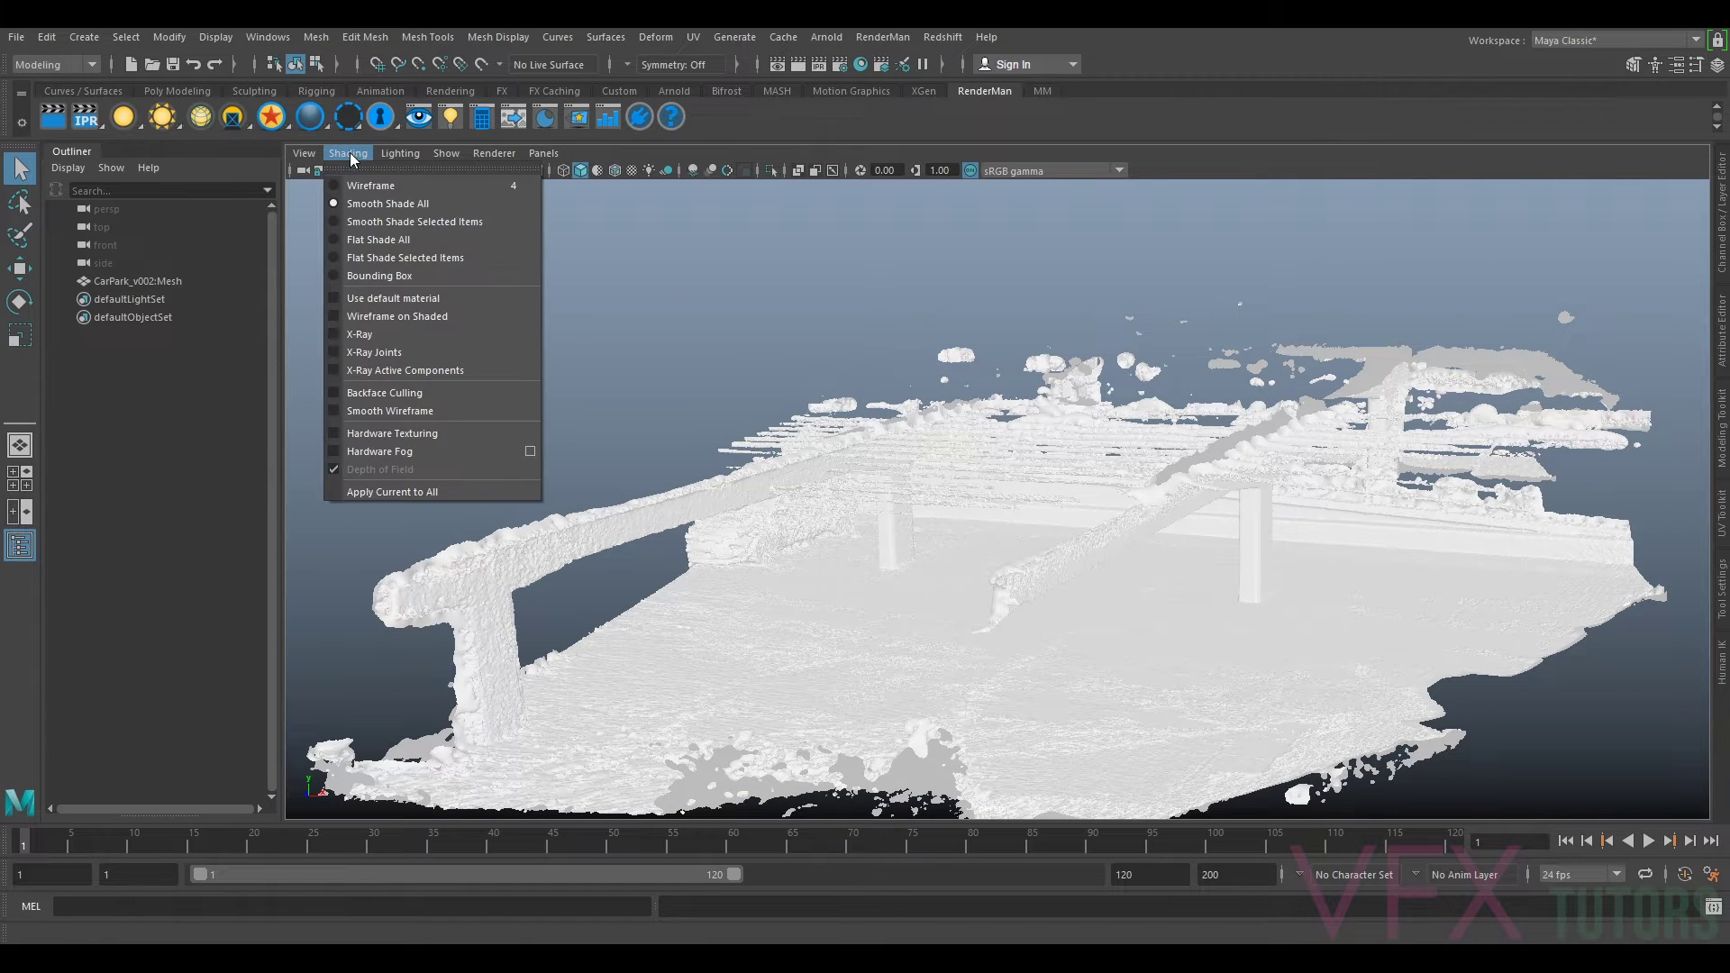
left_click(428, 431)
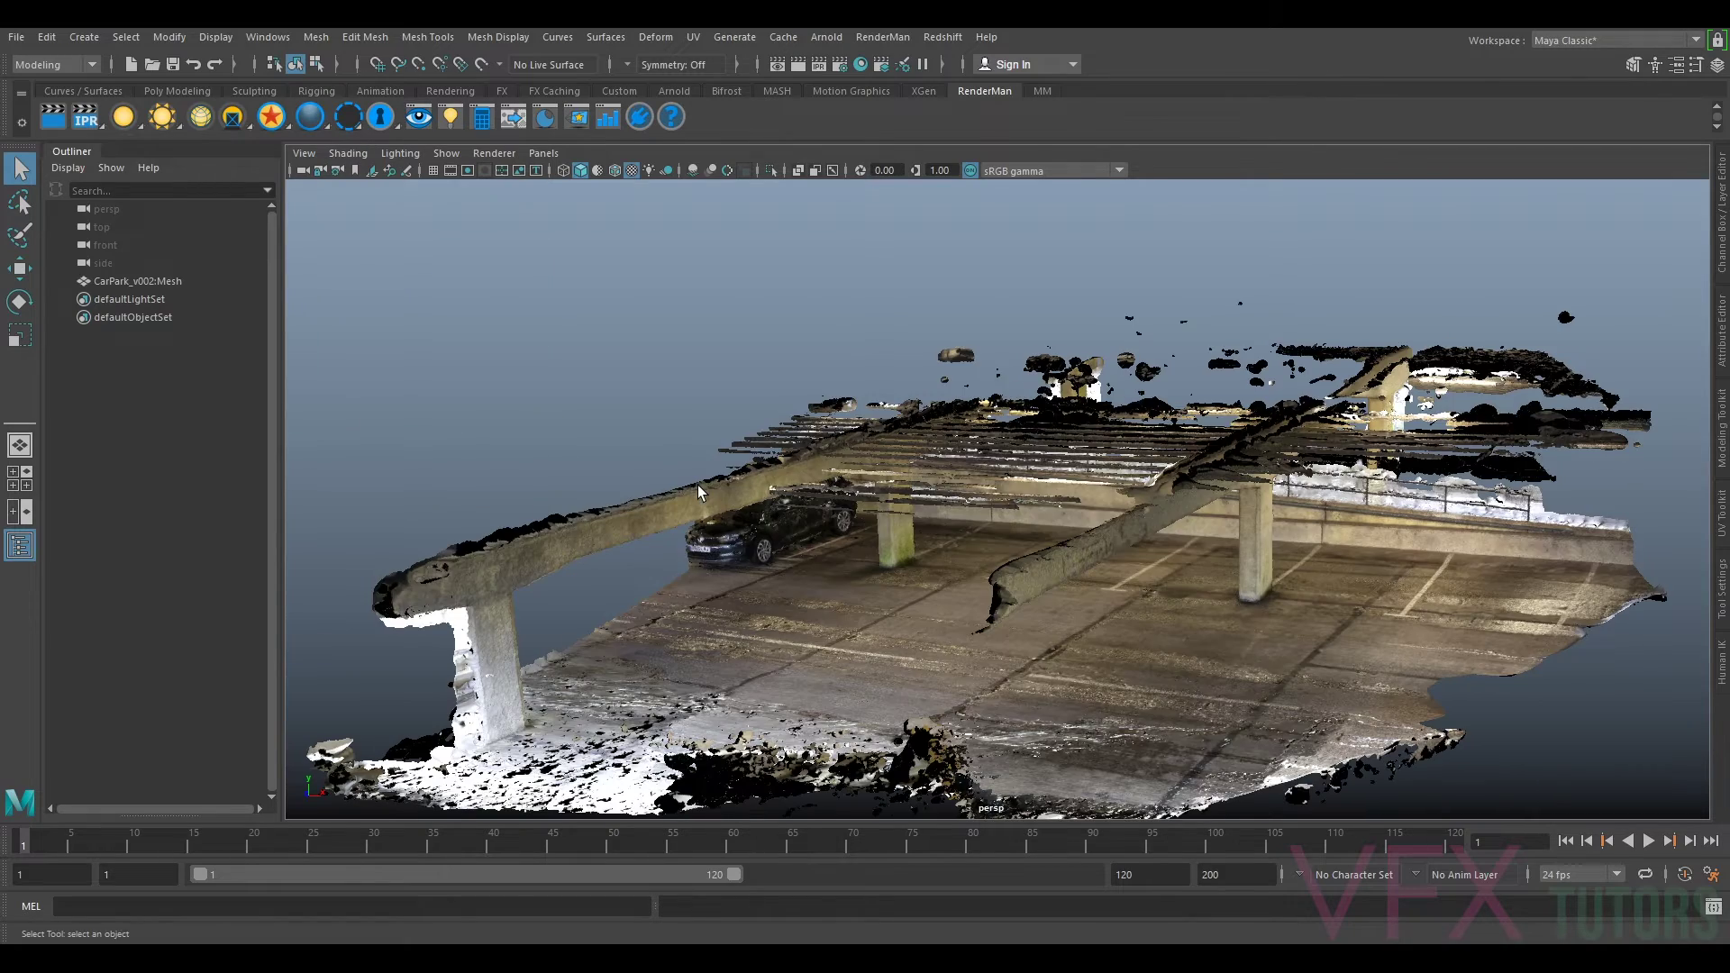
Step: Examine the textured car park scan from several angles and distances, covering the floor, pillars, beams and back wall
left_click_drag(697, 485, 1086, 401, "alt")
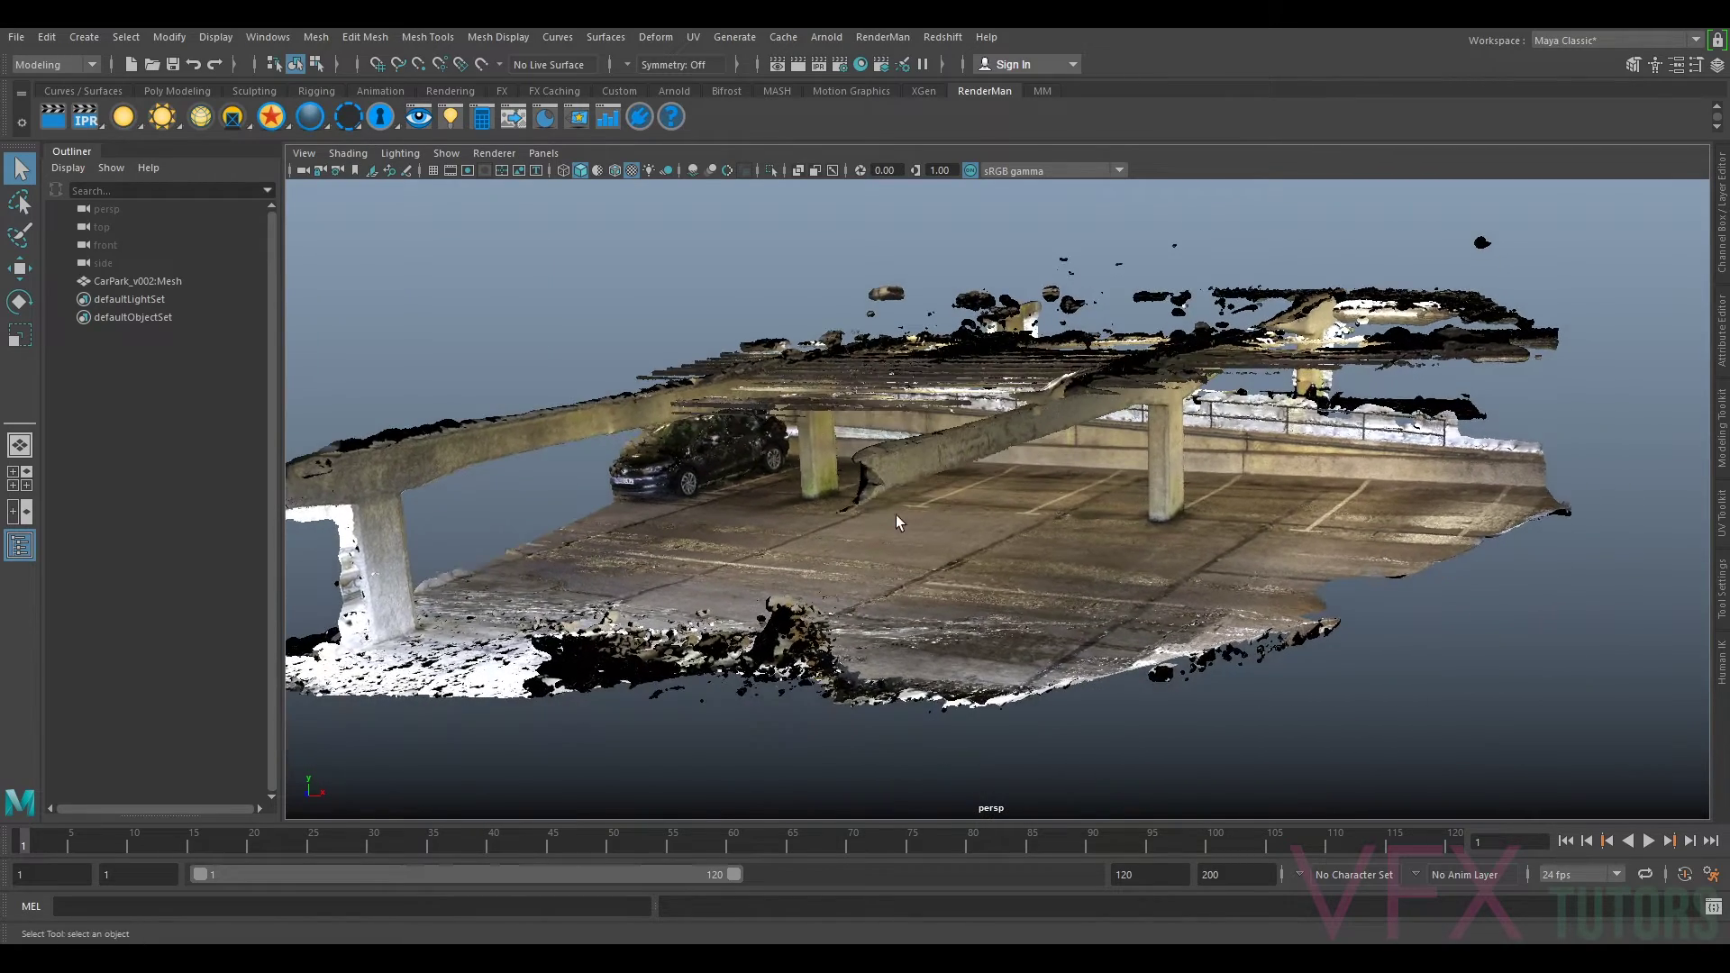
right_click_drag(896, 516, 1047, 521, "alt")
left_click_drag(852, 415, 806, 759, "alt")
left_click_drag(852, 561, 1000, 603, "alt")
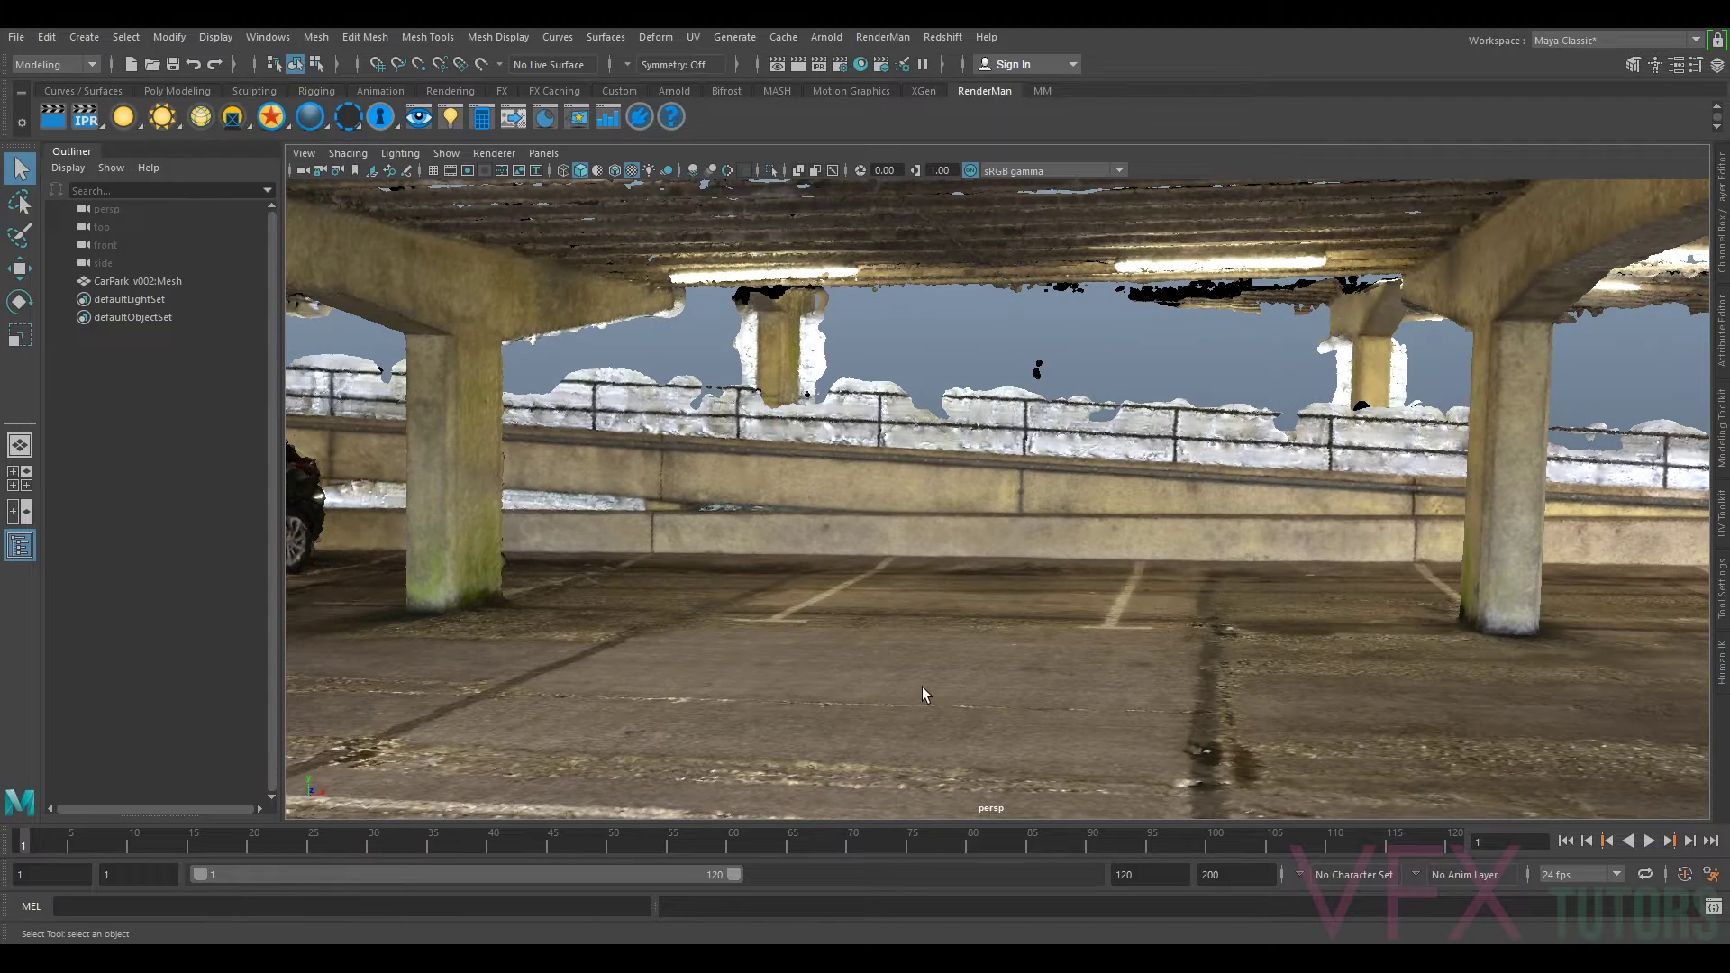
scroll(777, 509, "down", 2)
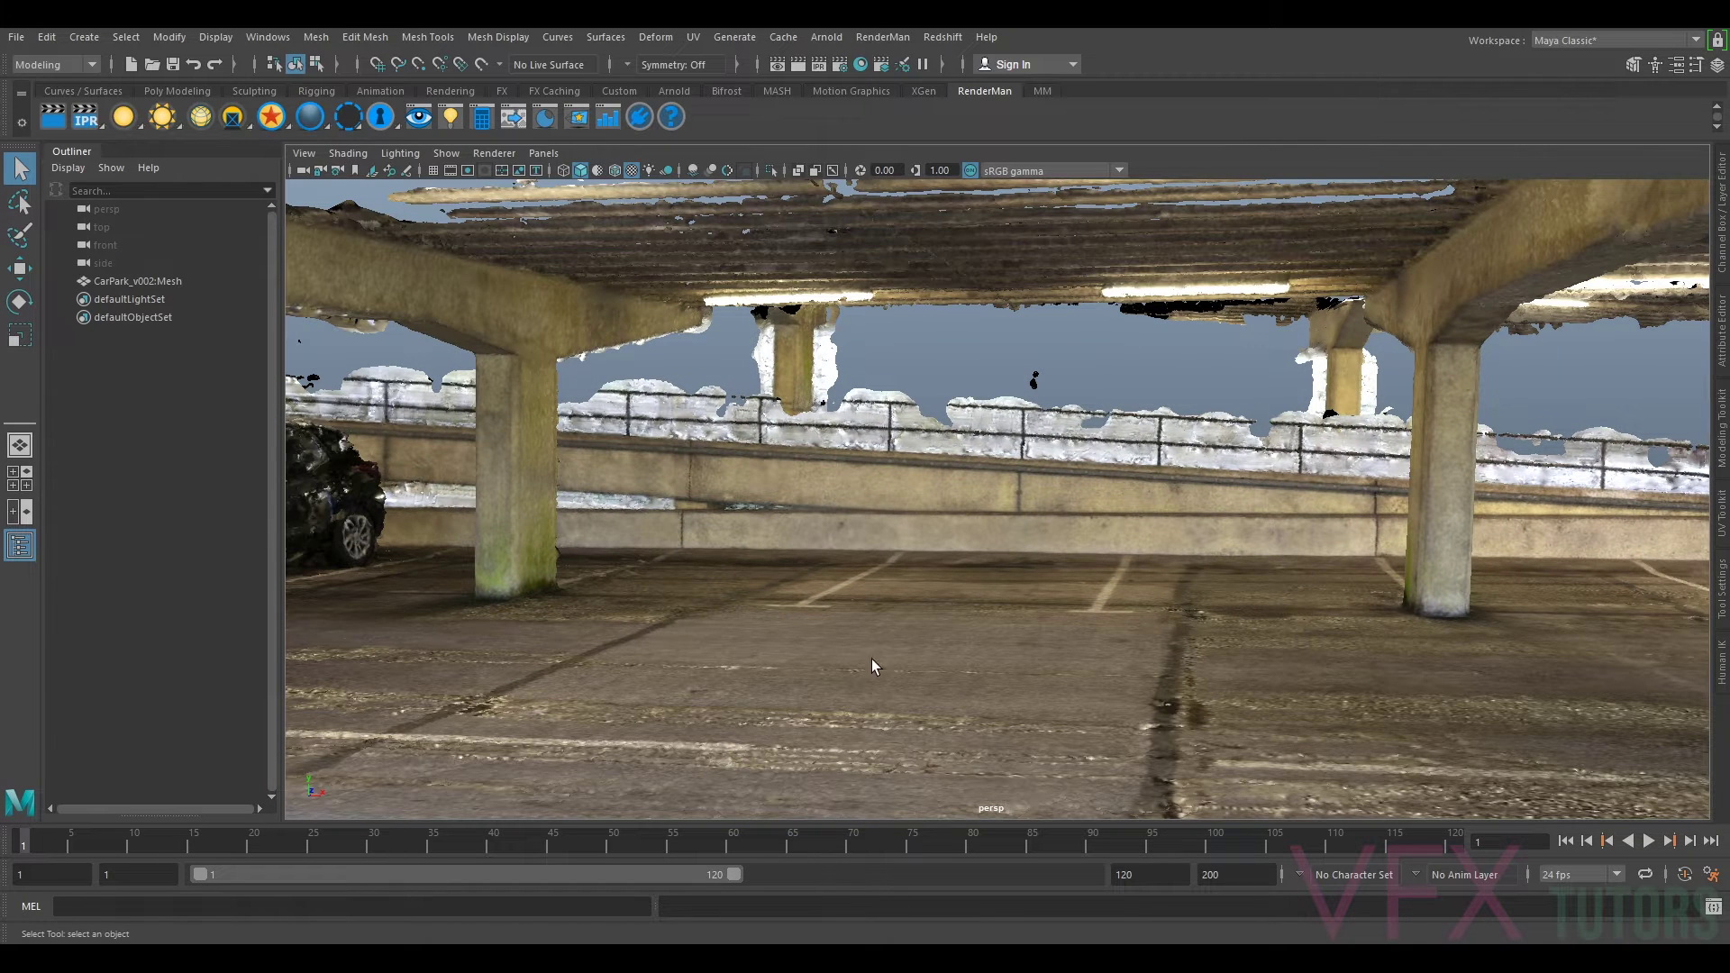
left_click_drag(1054, 562, 1246, 434, "alt")
left_click_drag(1344, 415, 1229, 568, "alt")
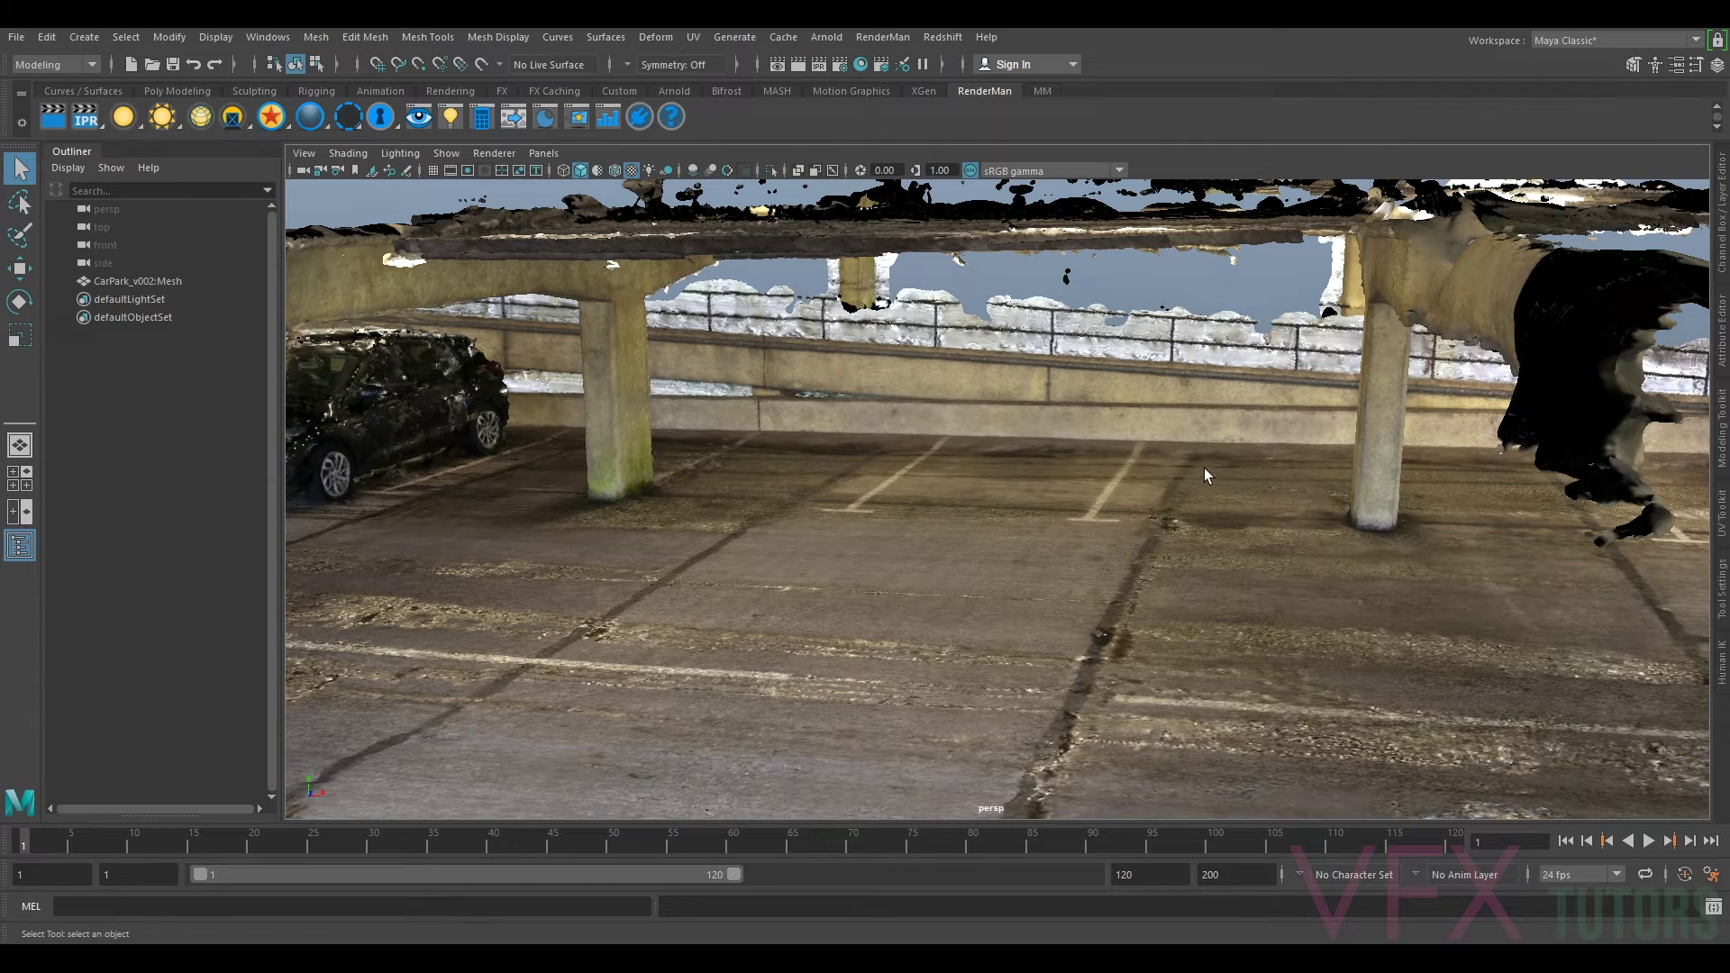
left_click_drag(1008, 451, 1214, 412, "alt")
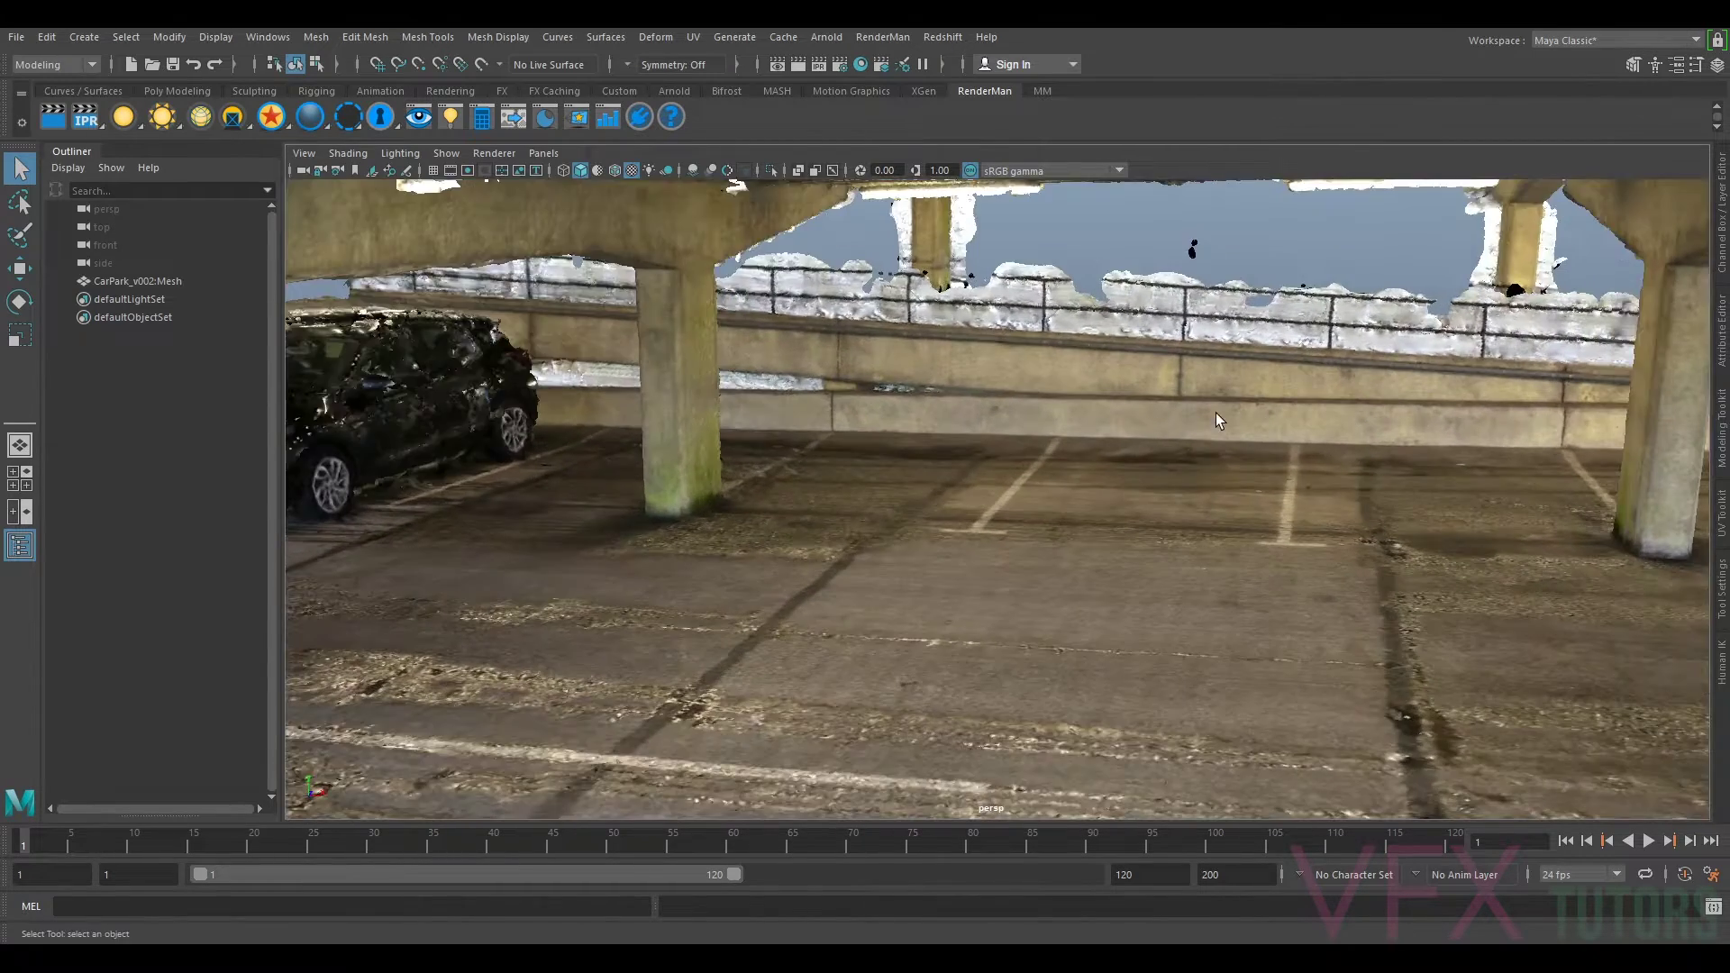
left_click_drag(991, 457, 1056, 507, "alt")
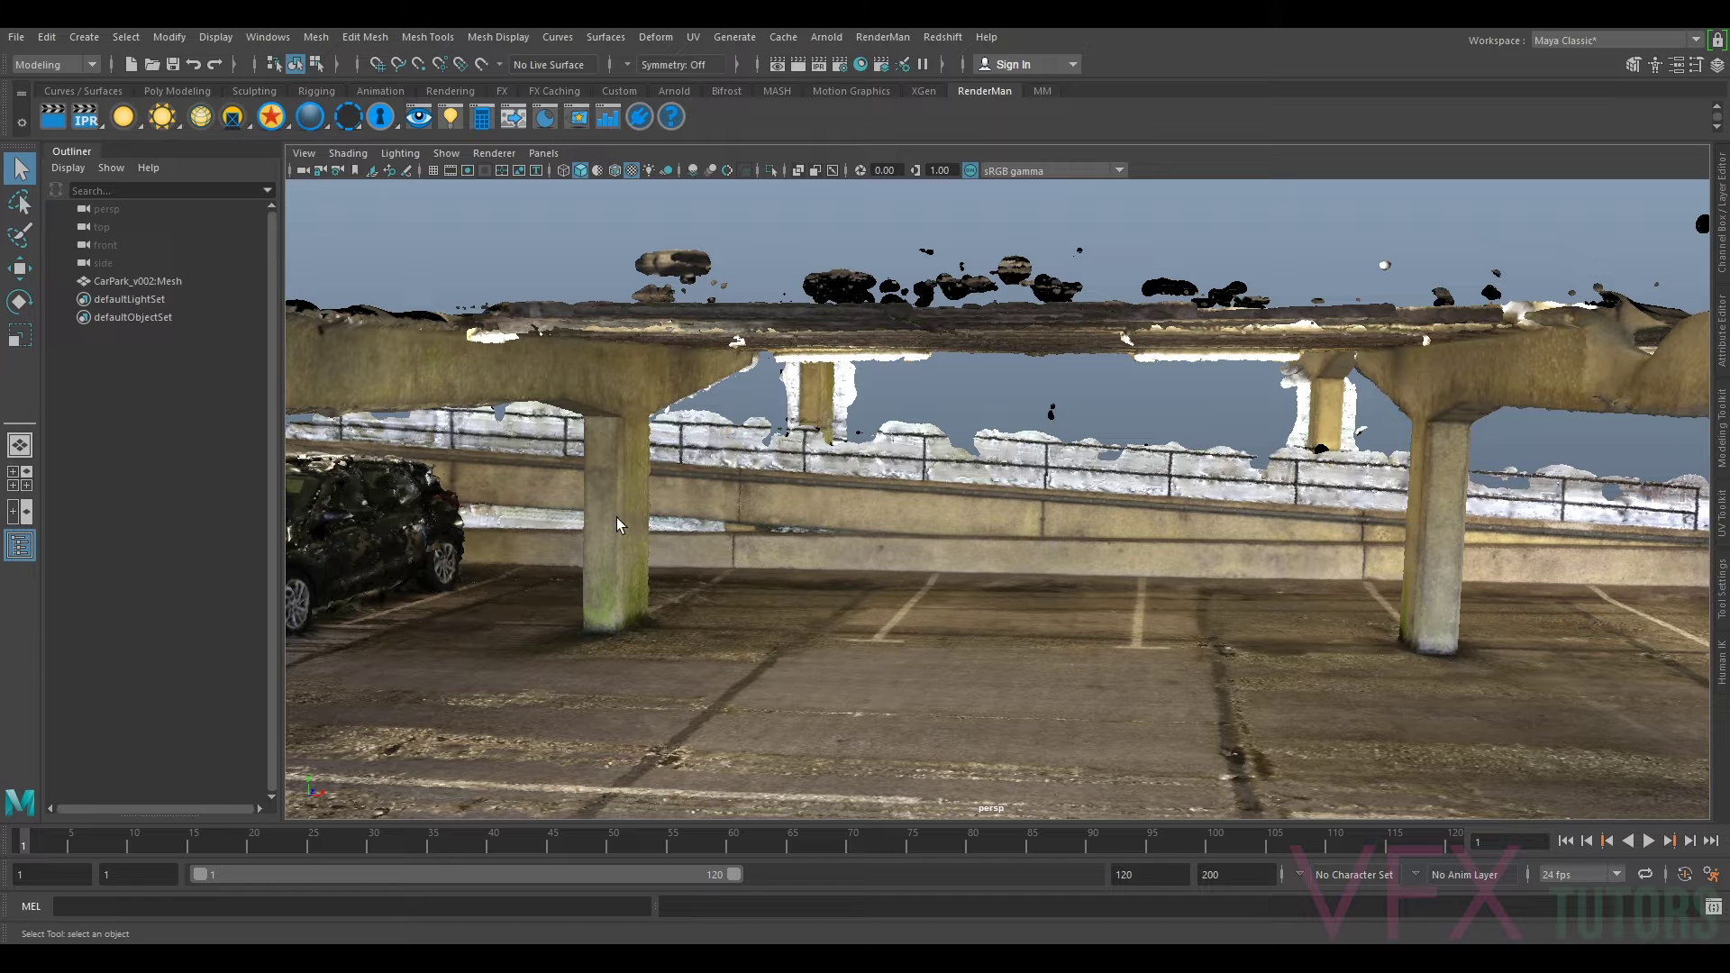
scroll(794, 553, "down", 1)
scroll(1072, 541, "up", 3)
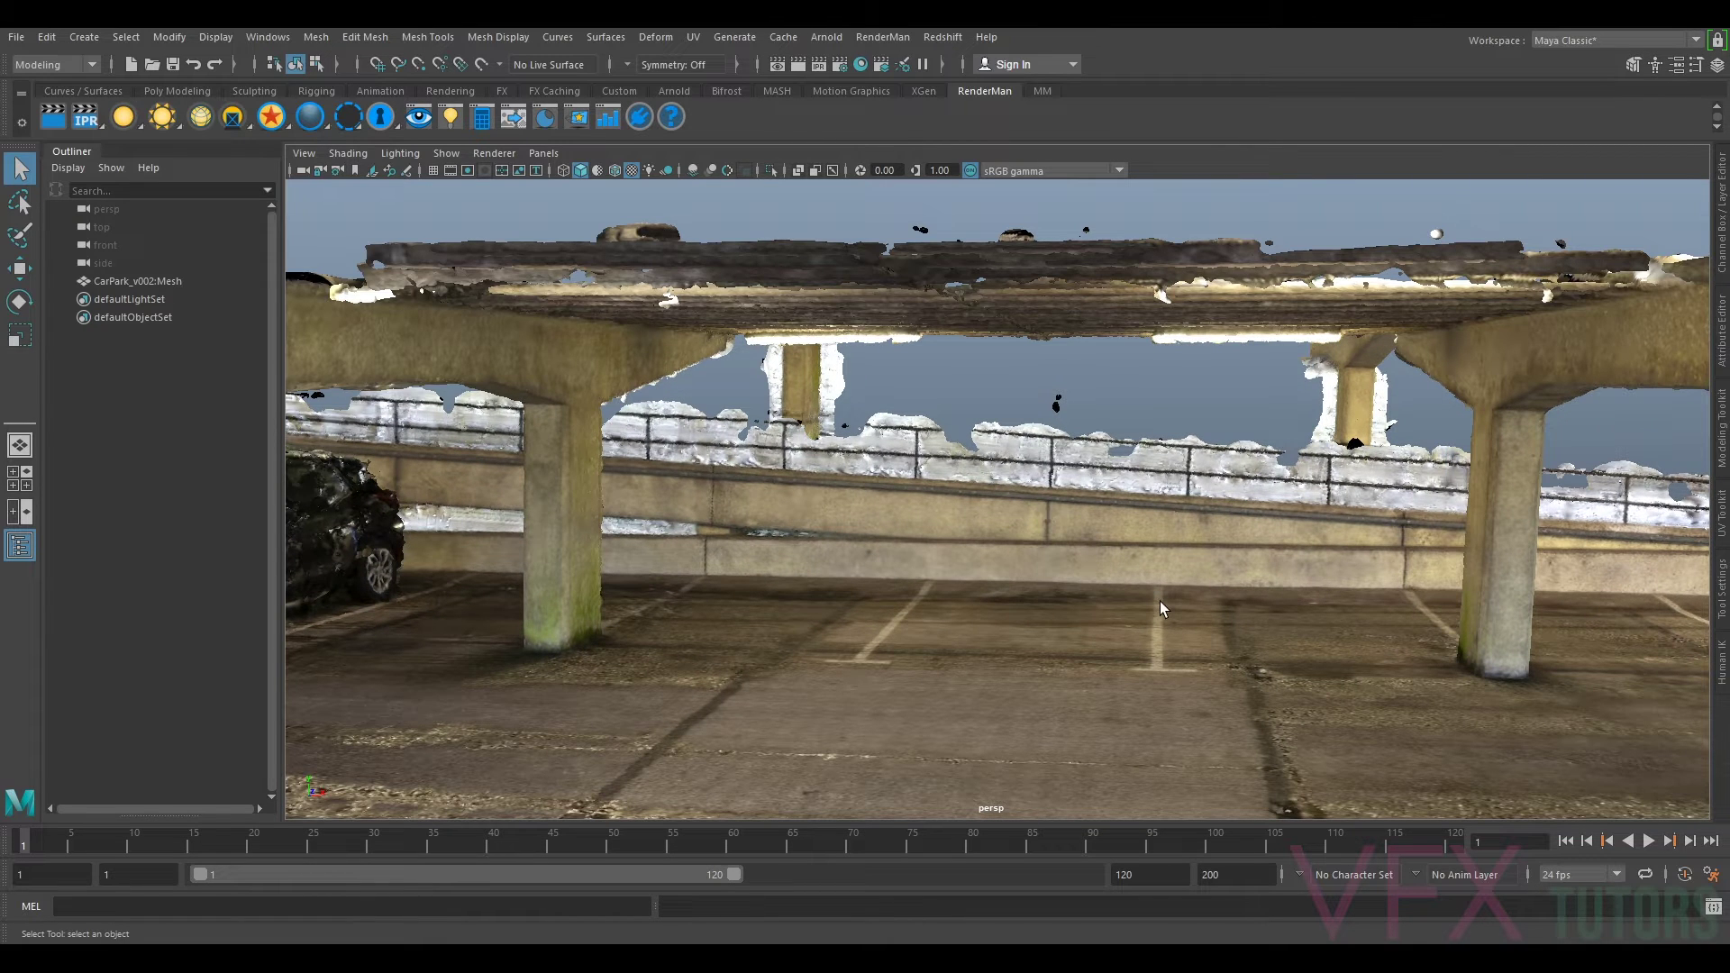
scroll(1157, 642, "down", 8)
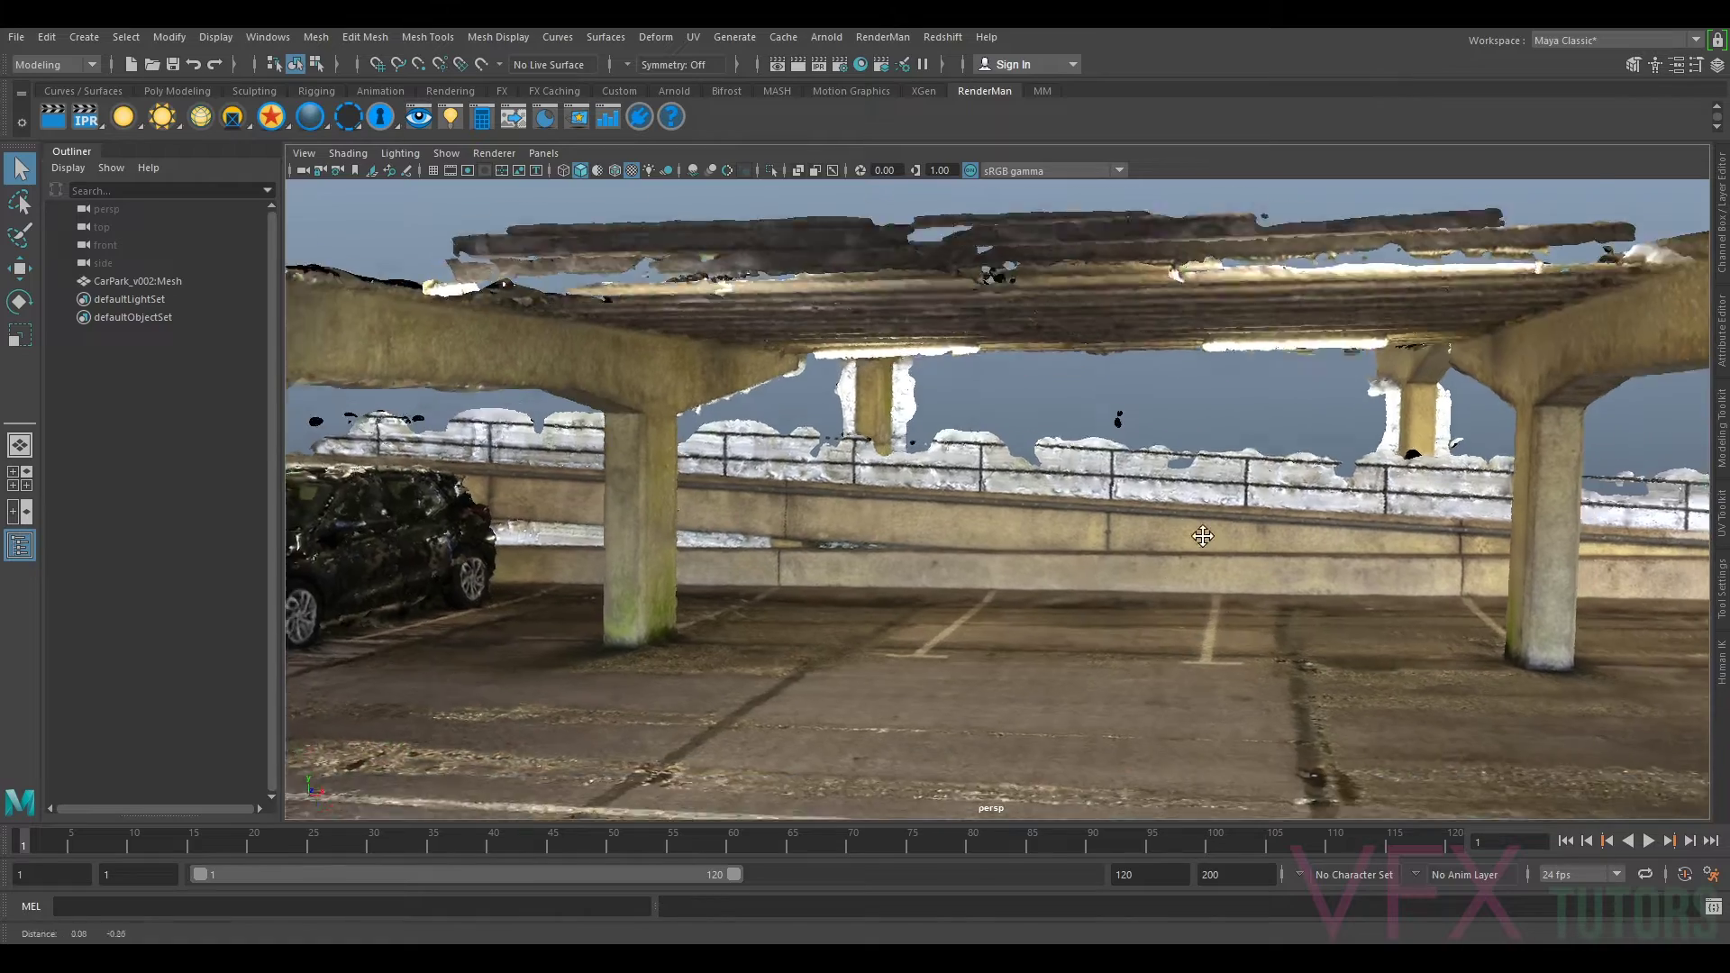
left_click_drag(1182, 511, 1200, 458, "alt")
scroll(1322, 527, "up", 8)
scroll(1193, 333, "down", 6)
scroll(1212, 459, "up", 3)
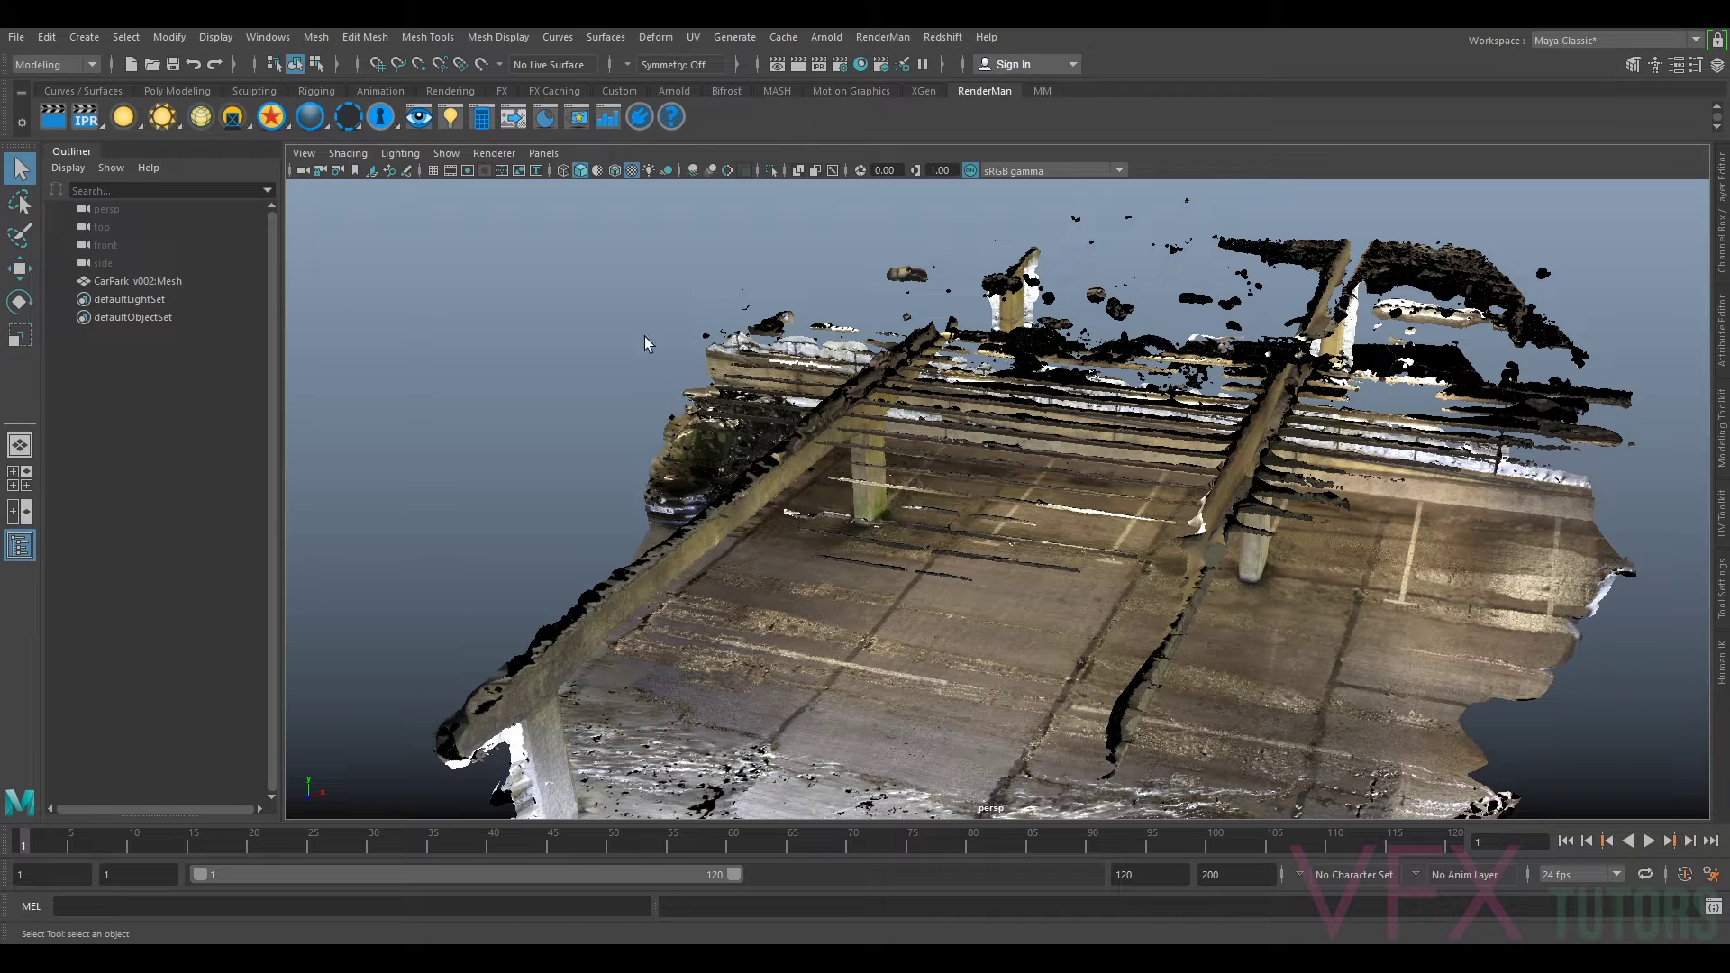
Step: Create a polygon plane and scale it up uniformly to about 13.8
left_click(170, 90)
left_click(210, 116)
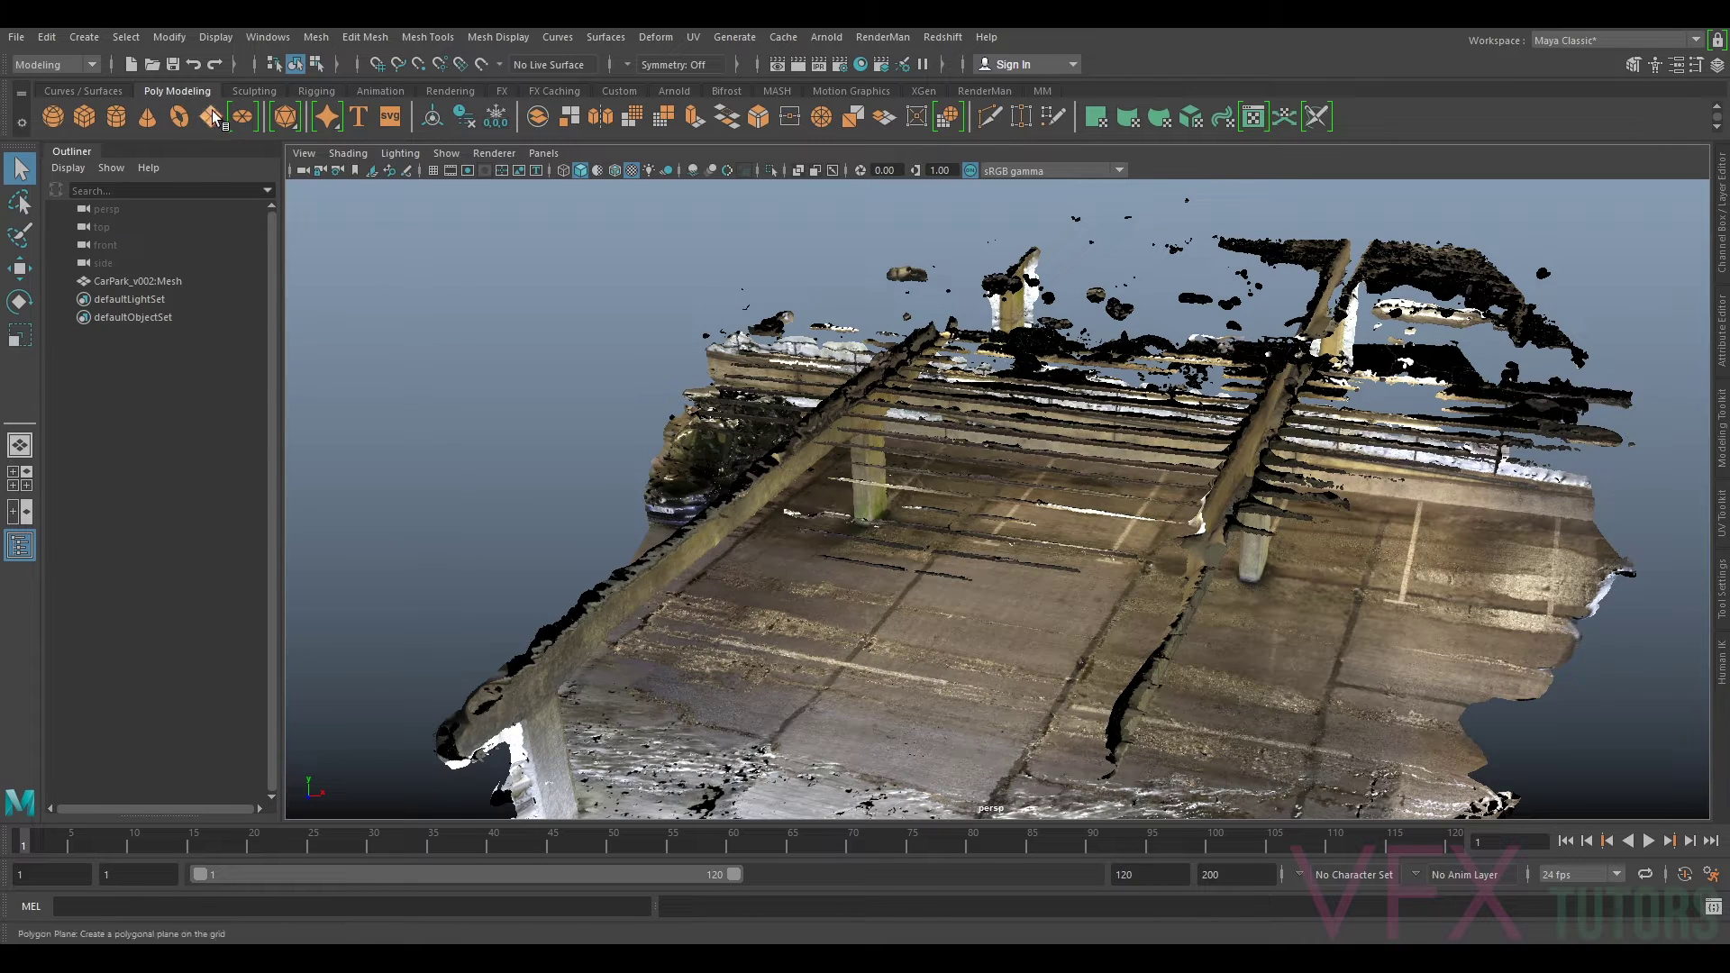
scroll(1254, 434, "down", 5)
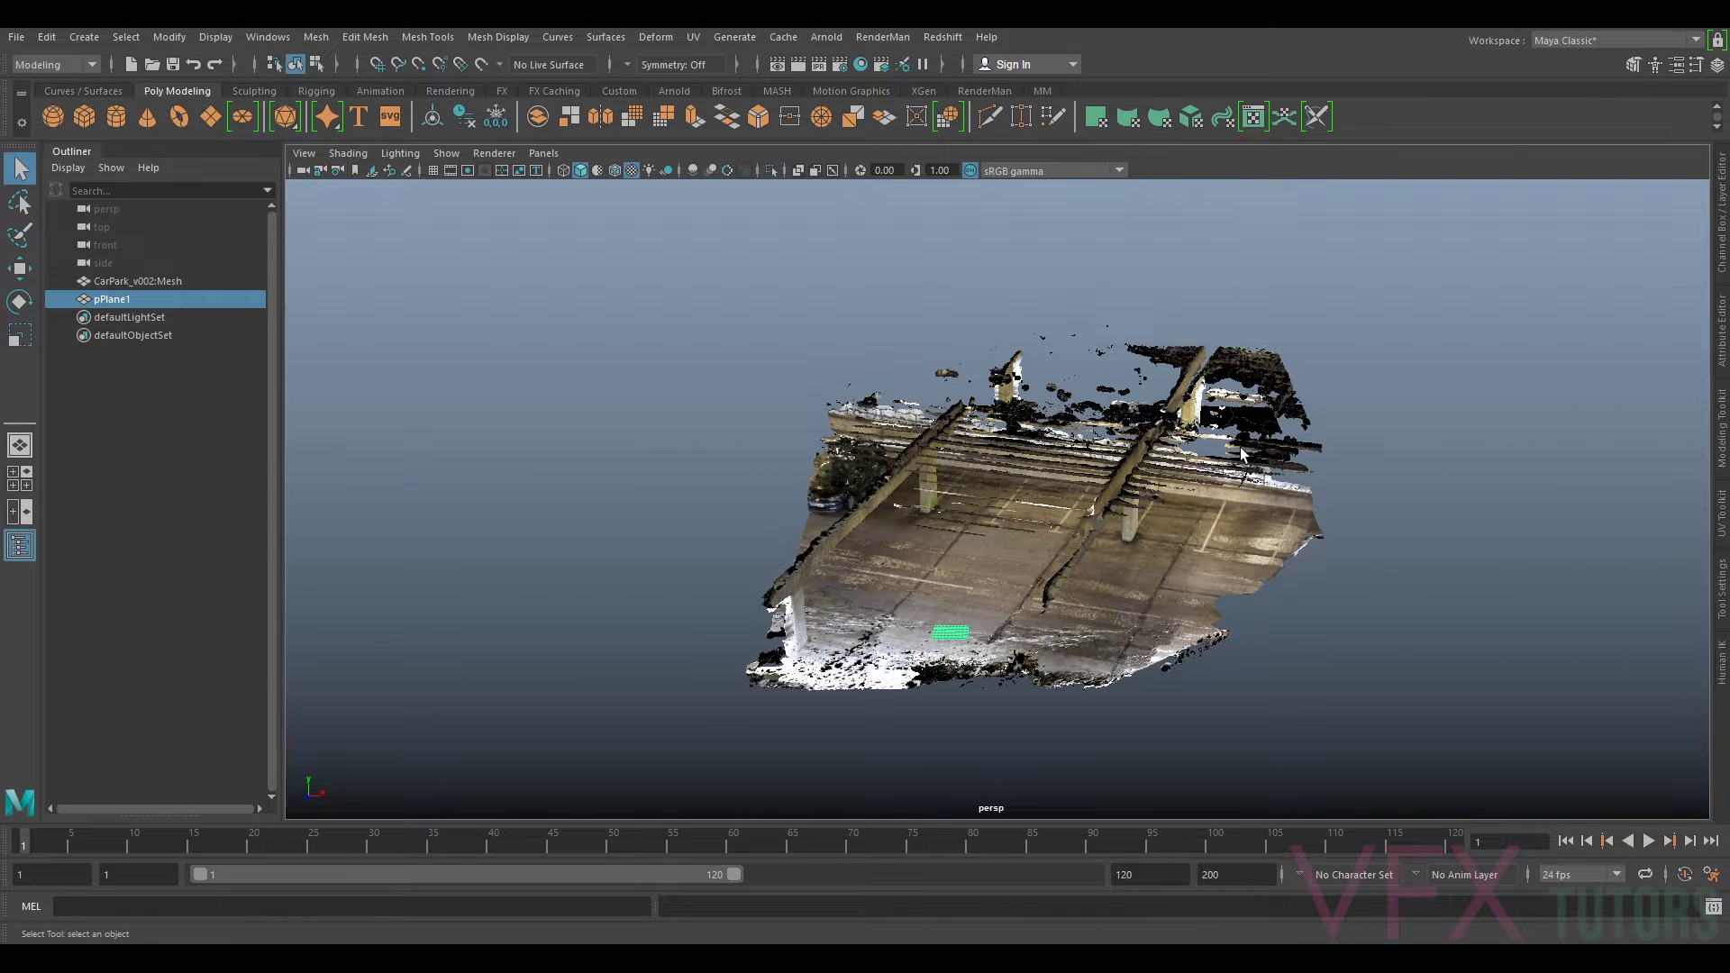
scroll(1191, 517, "up", 2)
key("r")
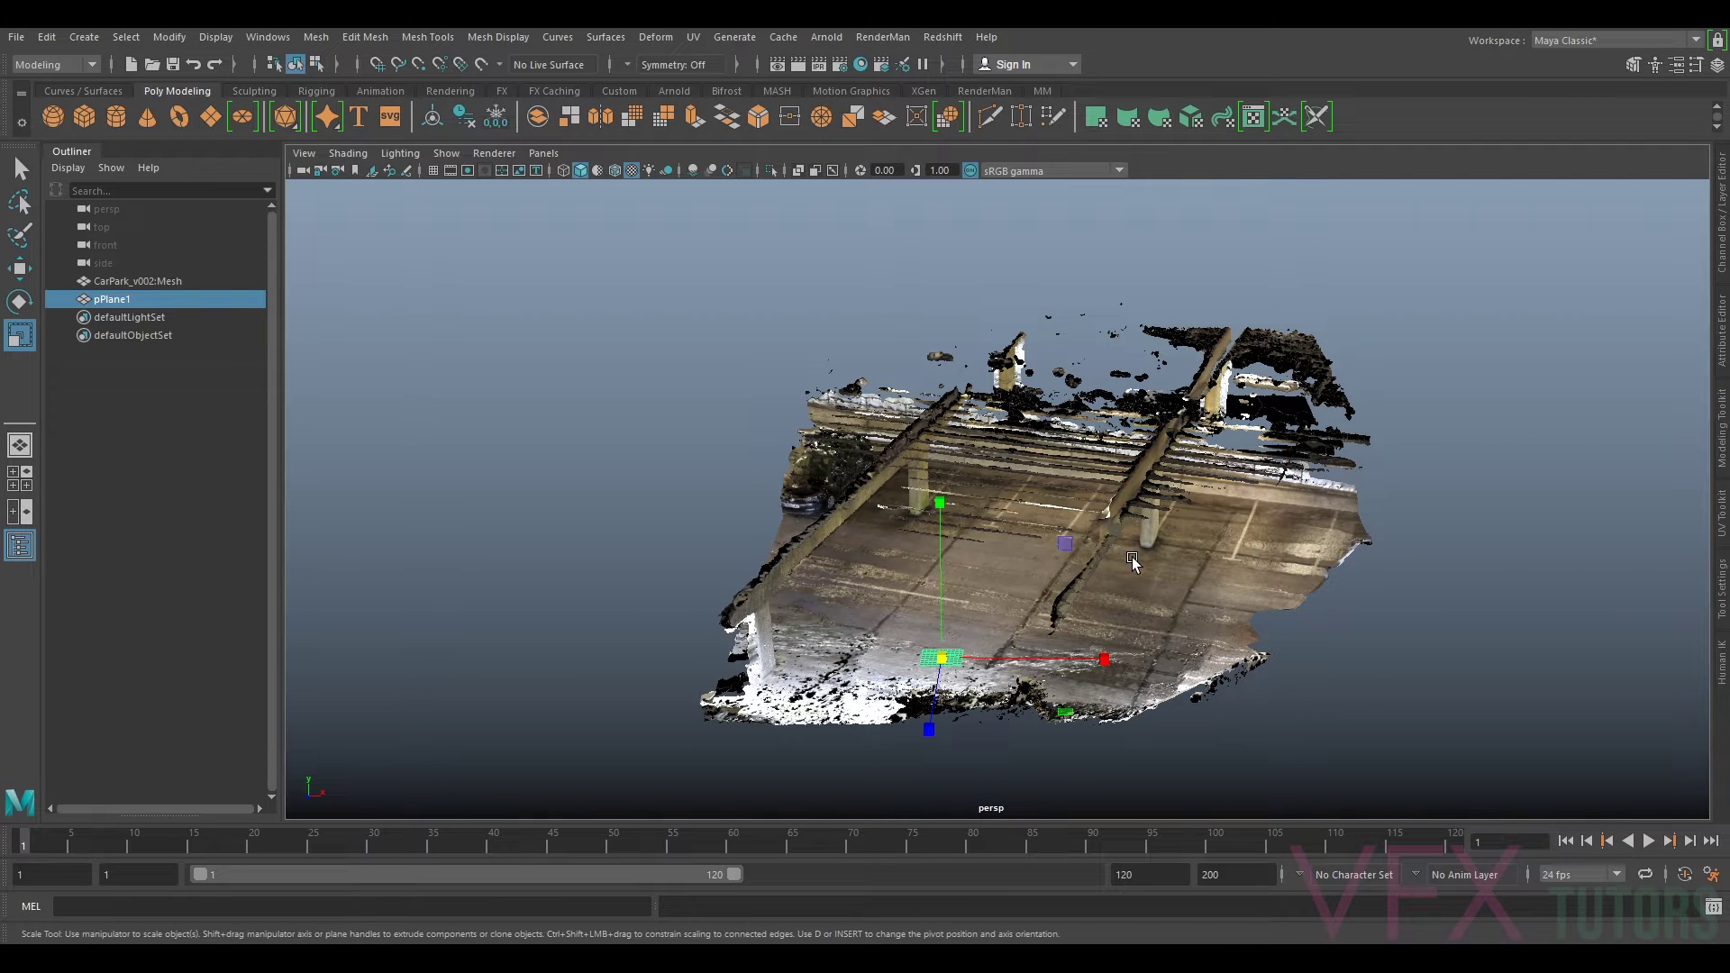
left_click_drag(938, 667, 1306, 619)
Step: Move the plane onto the scanned car park floor with vertex snapping, to about X 2.2, Y -0.49, Z -8.98
key("e")
key("w")
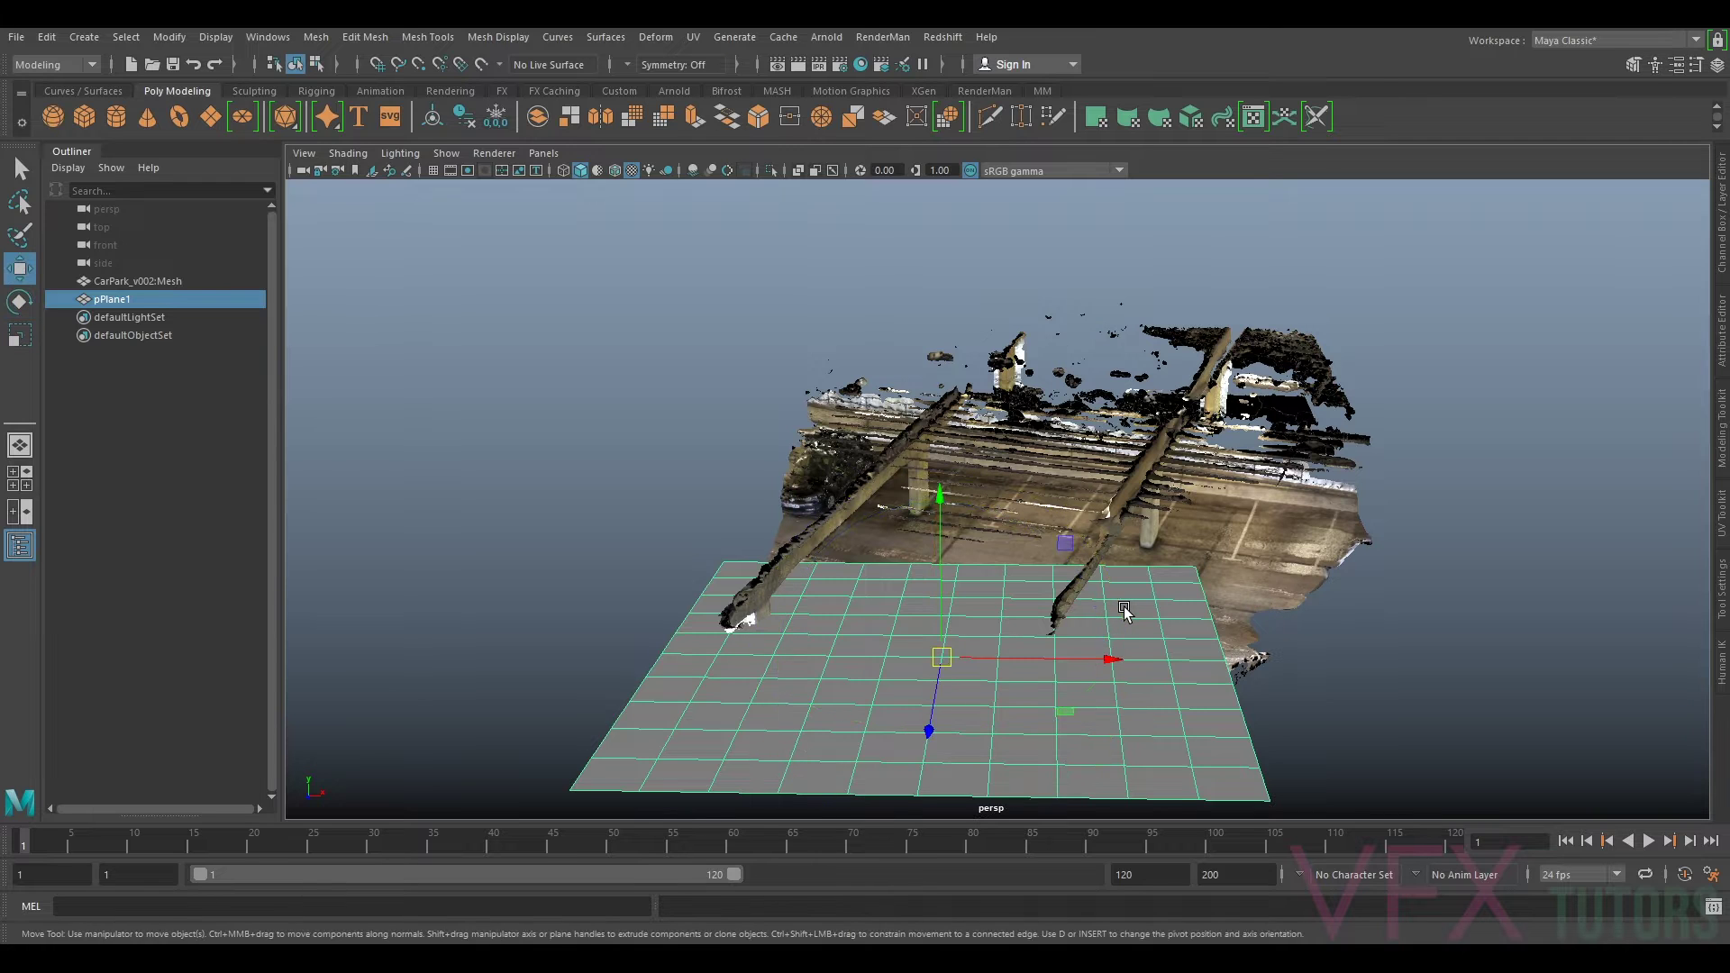
key("v")
left_click_drag(942, 656, 1120, 547)
Step: Rotate the plane to lie flush with the scanned floor, about X 9.13, Y -18.79, Z -1.26 degrees
scroll(1106, 563, "up", 4)
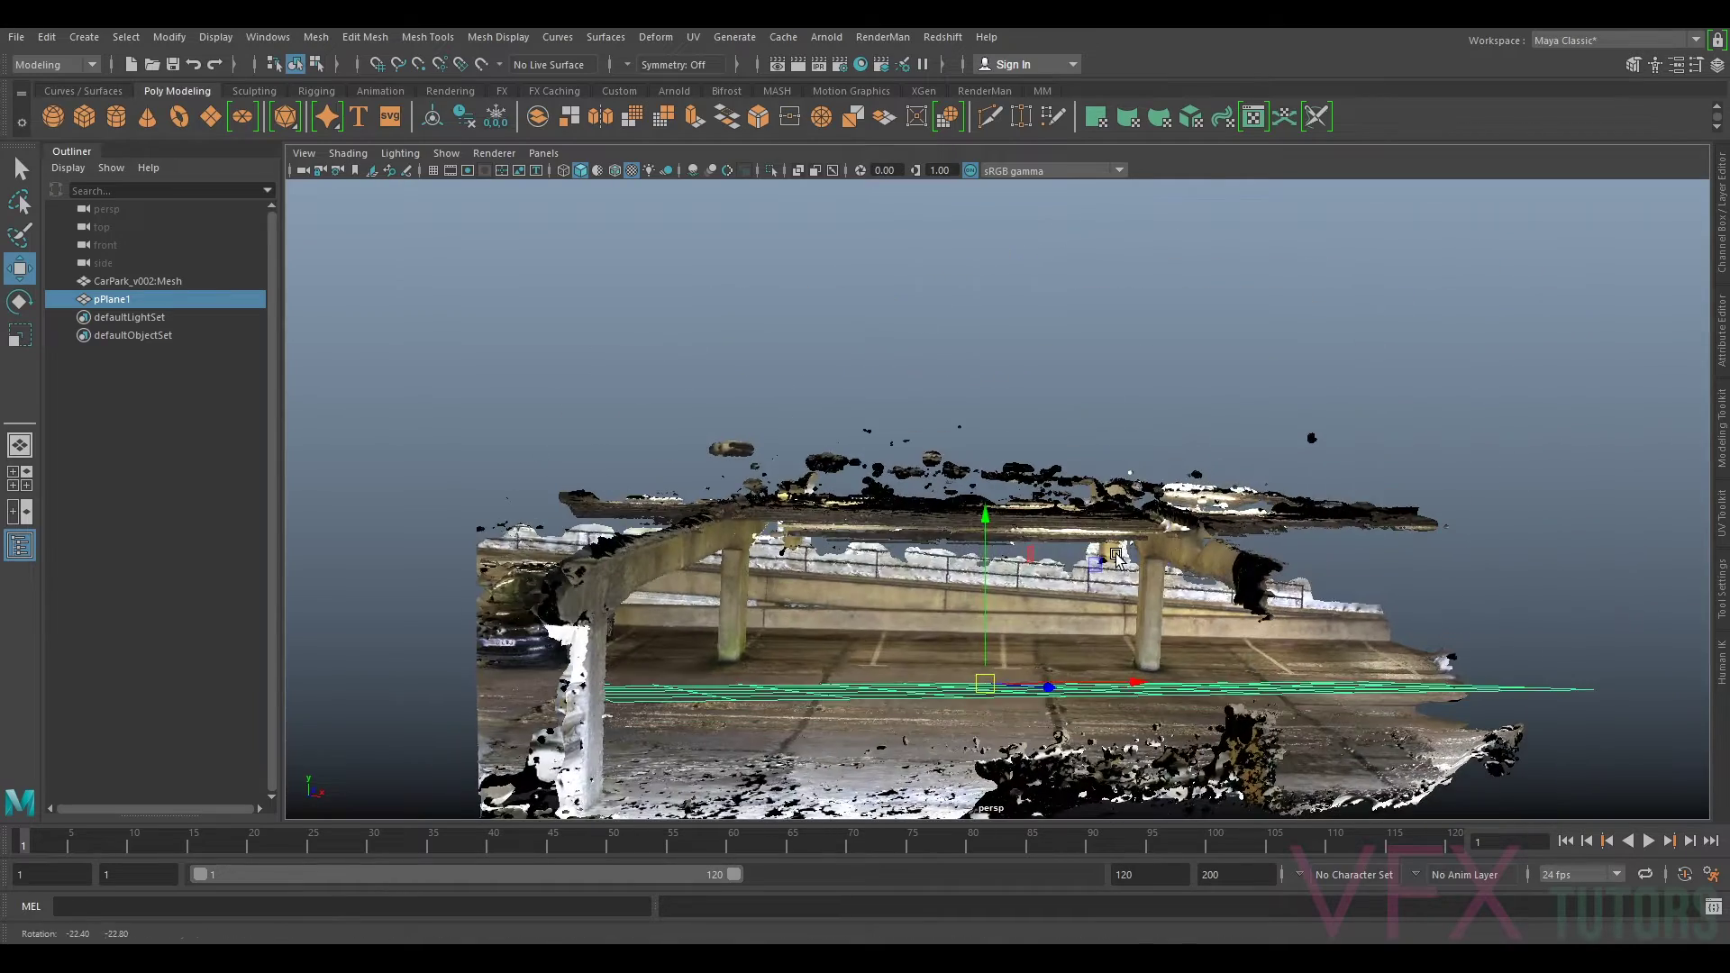
left_click_drag(1338, 599, 1215, 423, "alt")
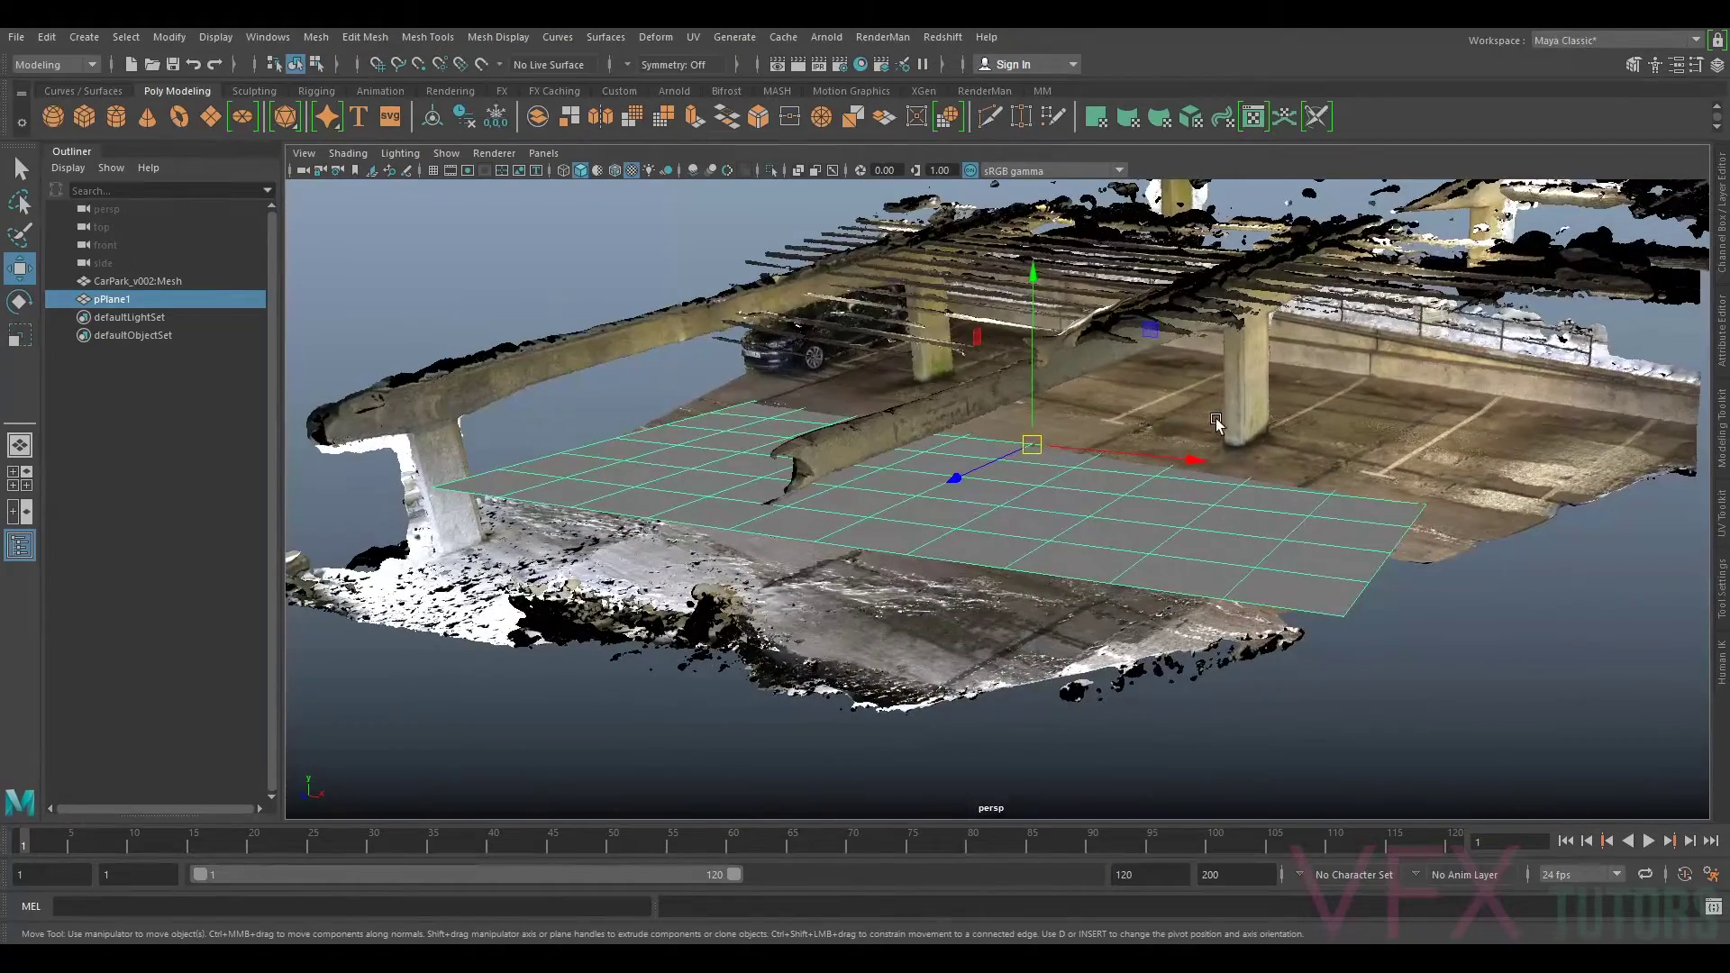
key("e")
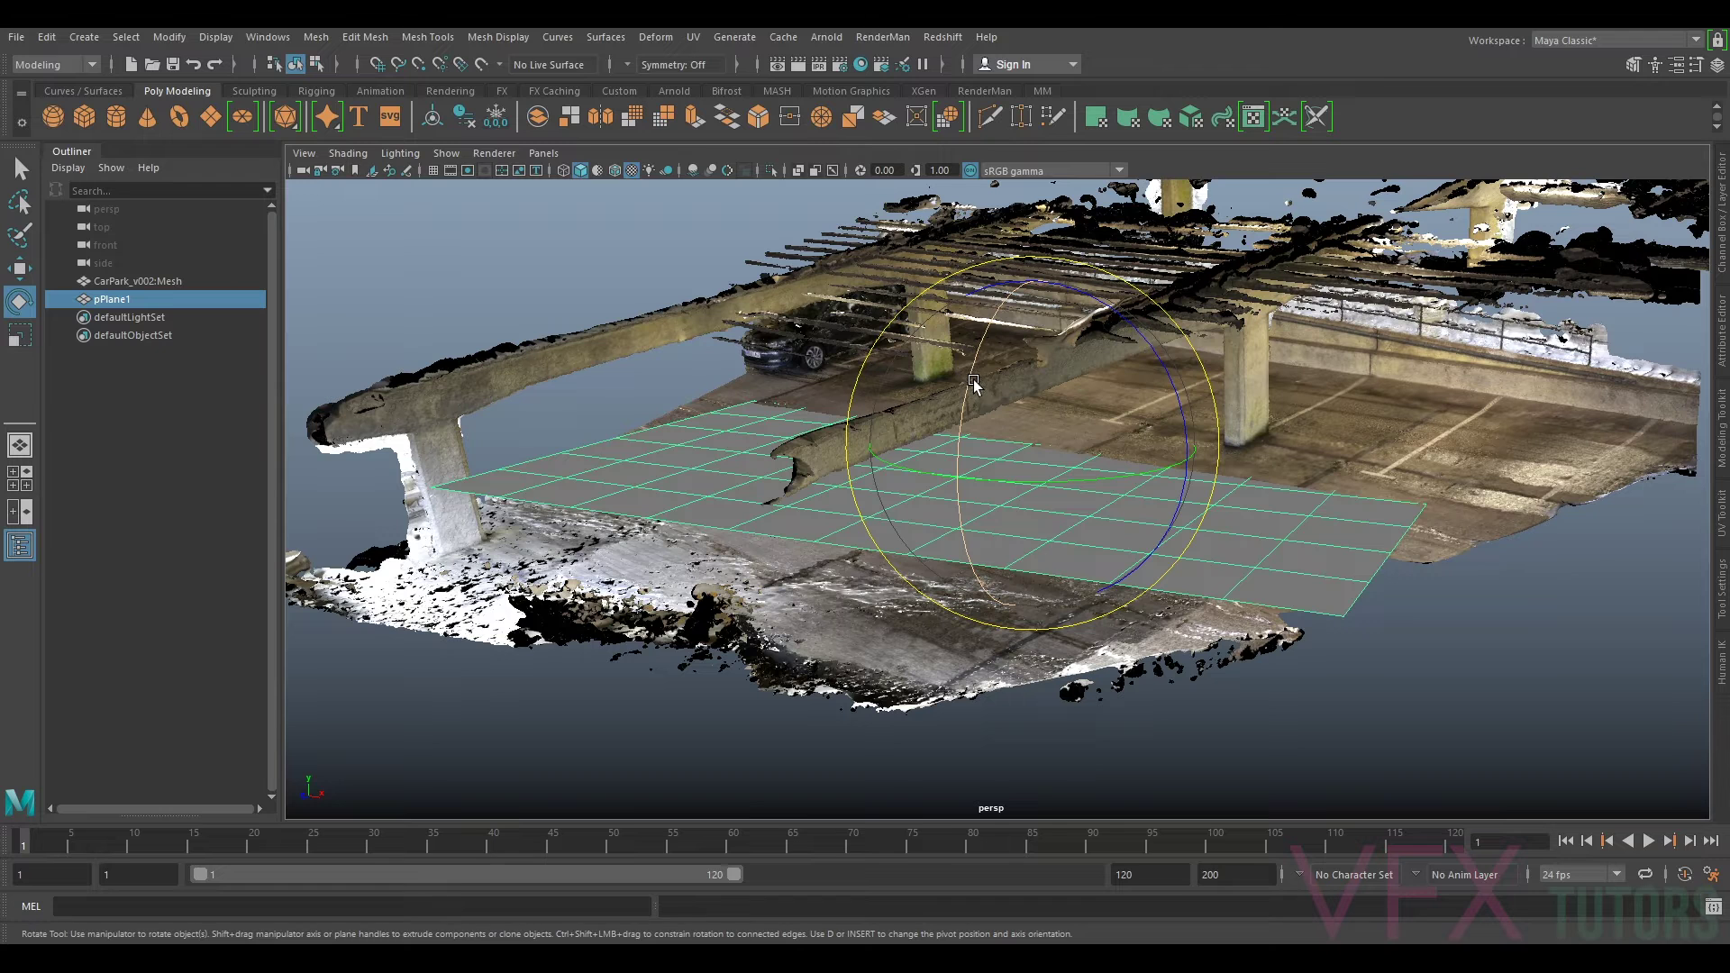
left_click_drag(979, 360, 973, 382)
left_click_drag(1128, 486, 872, 434)
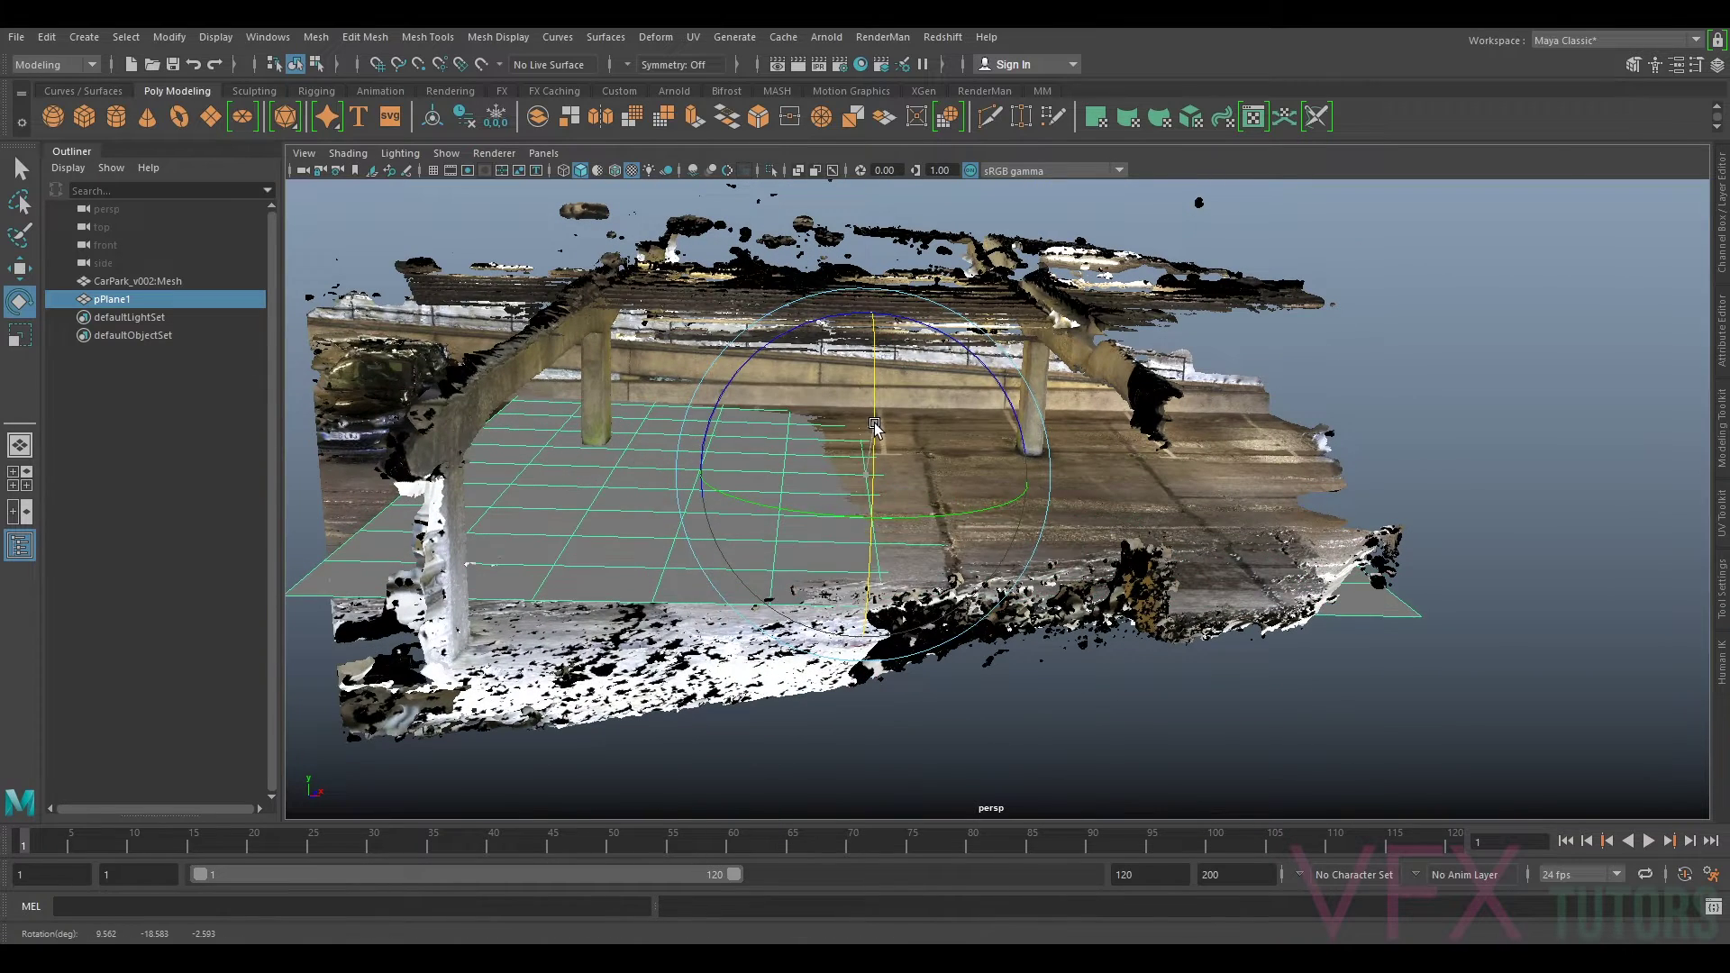
left_click_drag(794, 330, 892, 372)
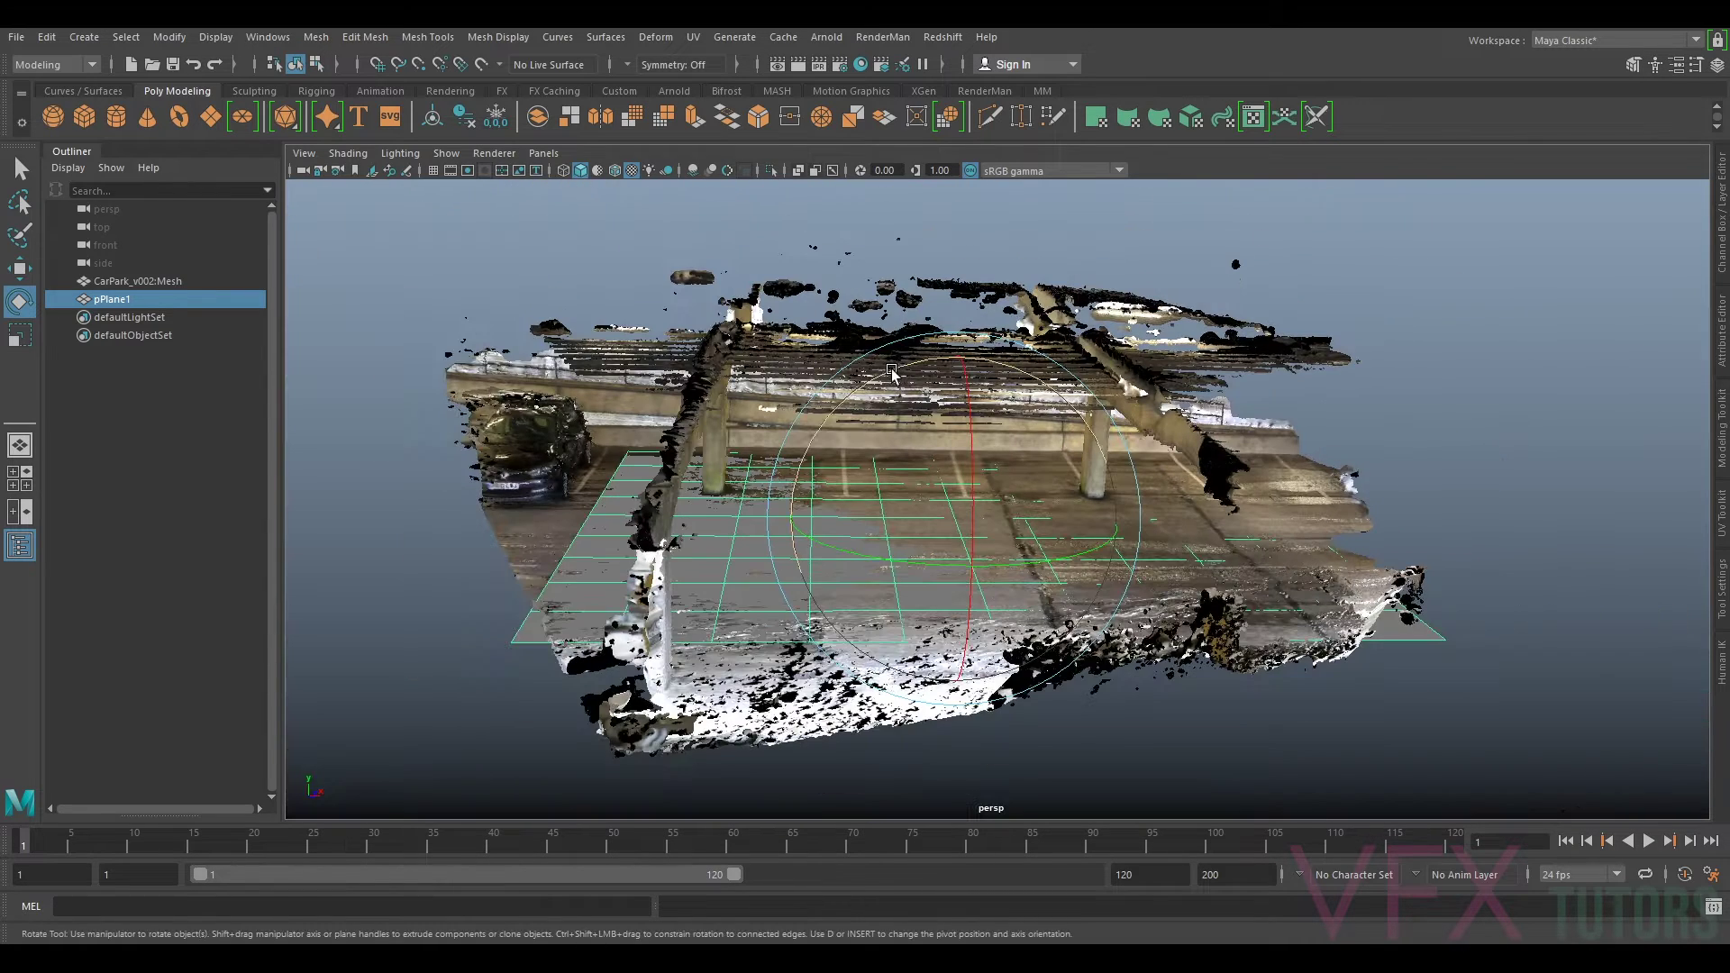
key("plus")
left_click_drag(822, 214, 821, 214)
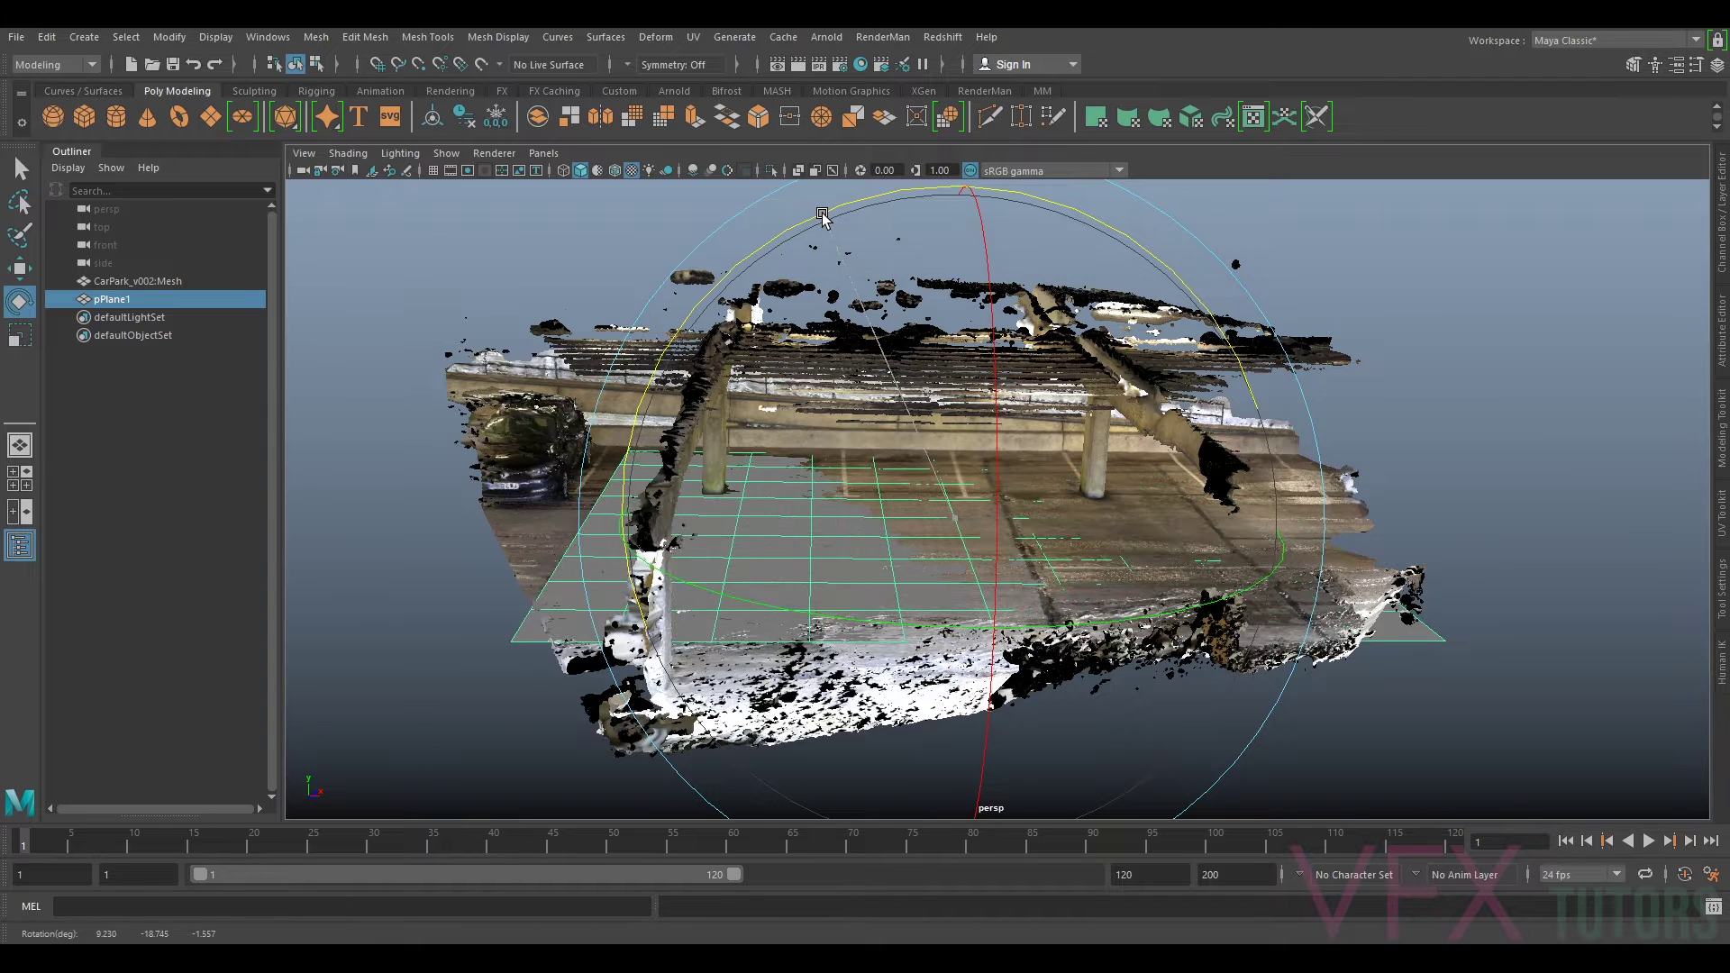
left_click_drag(822, 214, 822, 216)
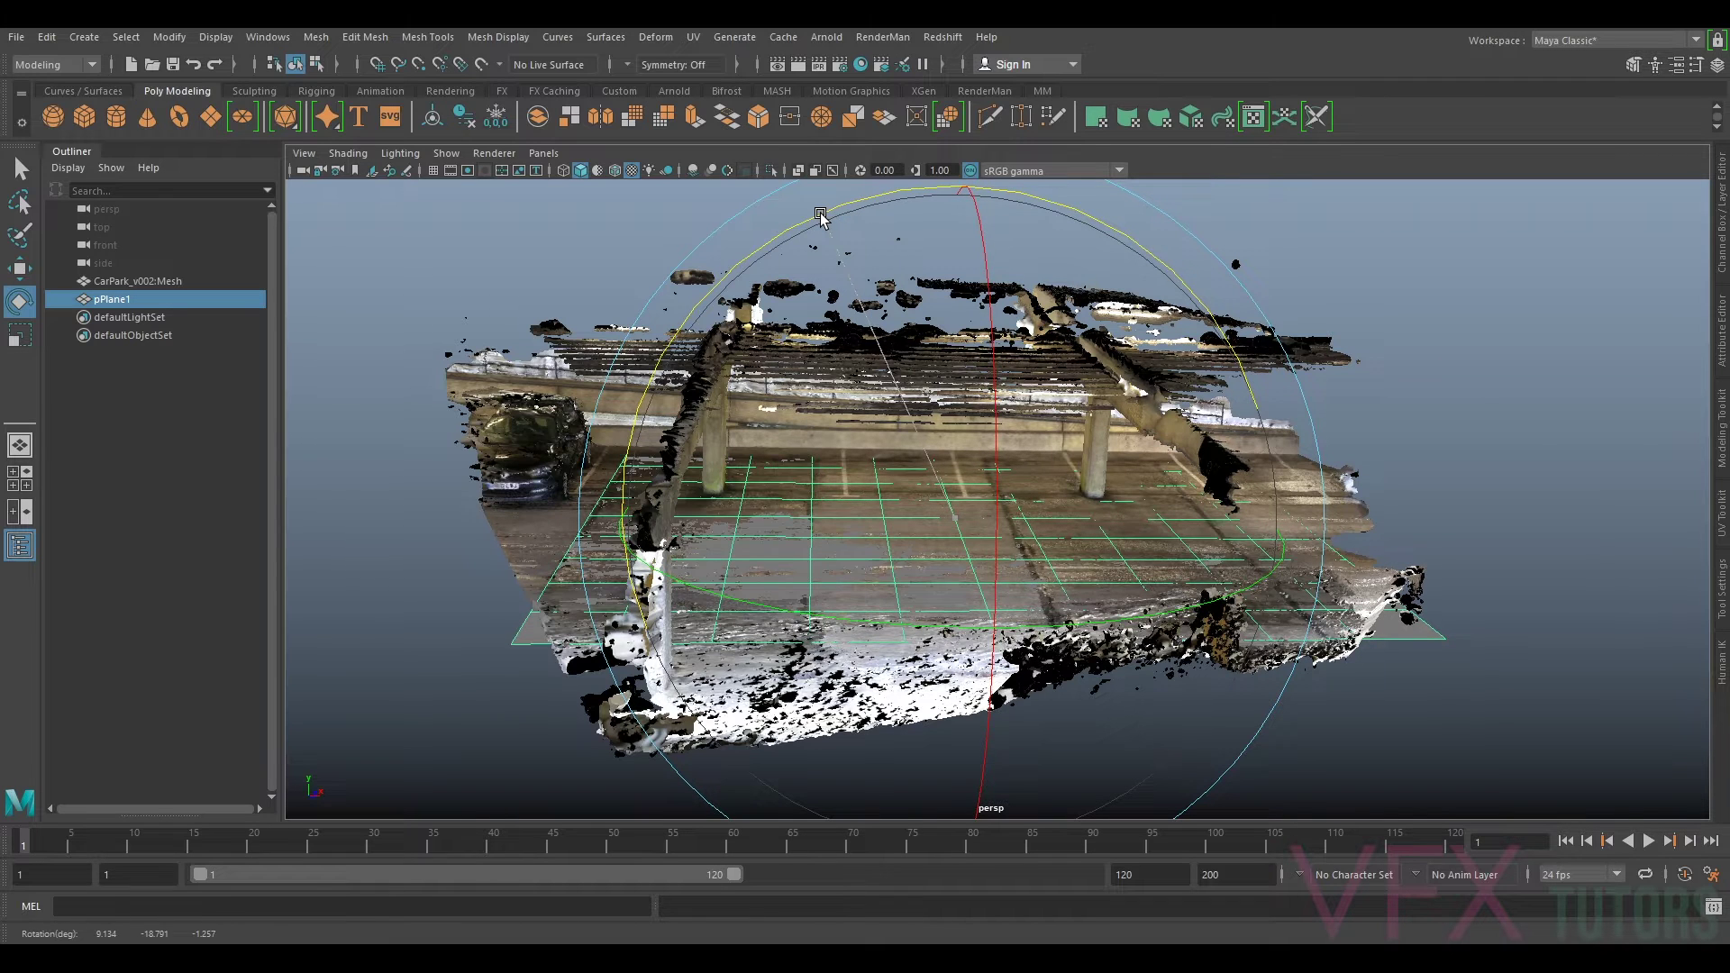
left_click_drag(1431, 361, 1250, 358, "alt")
left_click_drag(665, 380, 1485, 312, "alt")
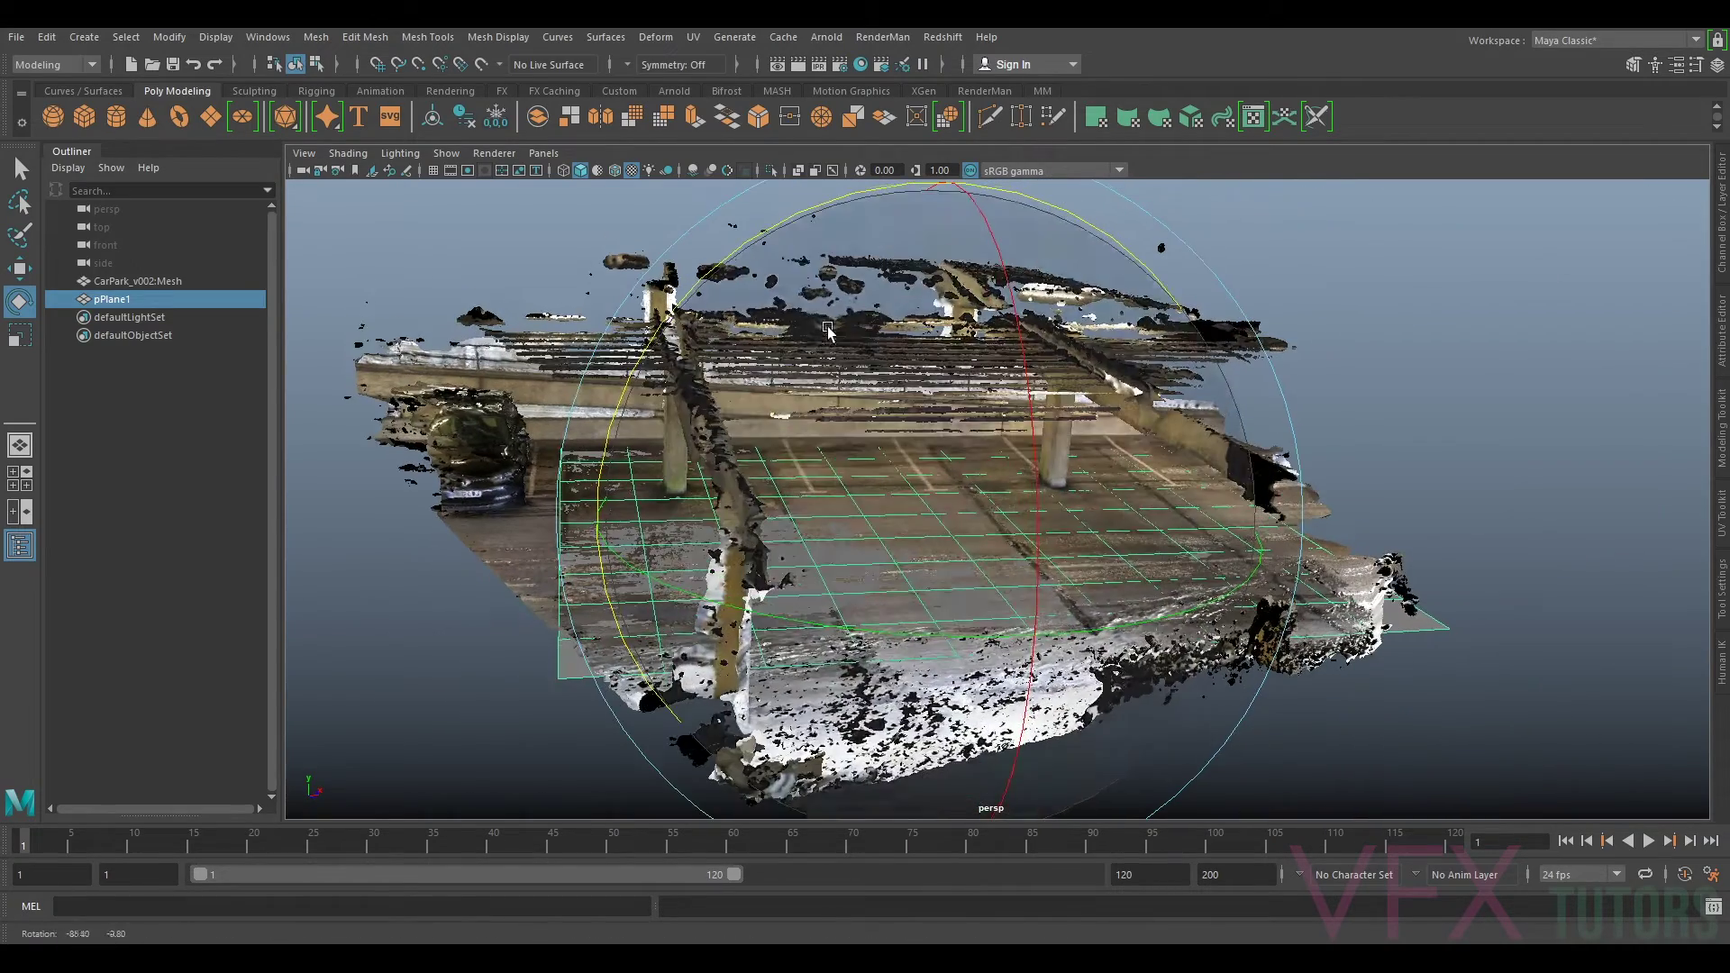
Step: Show the plane's channel values and set a keyframe on all its channels at frame 1
left_click(1724, 241)
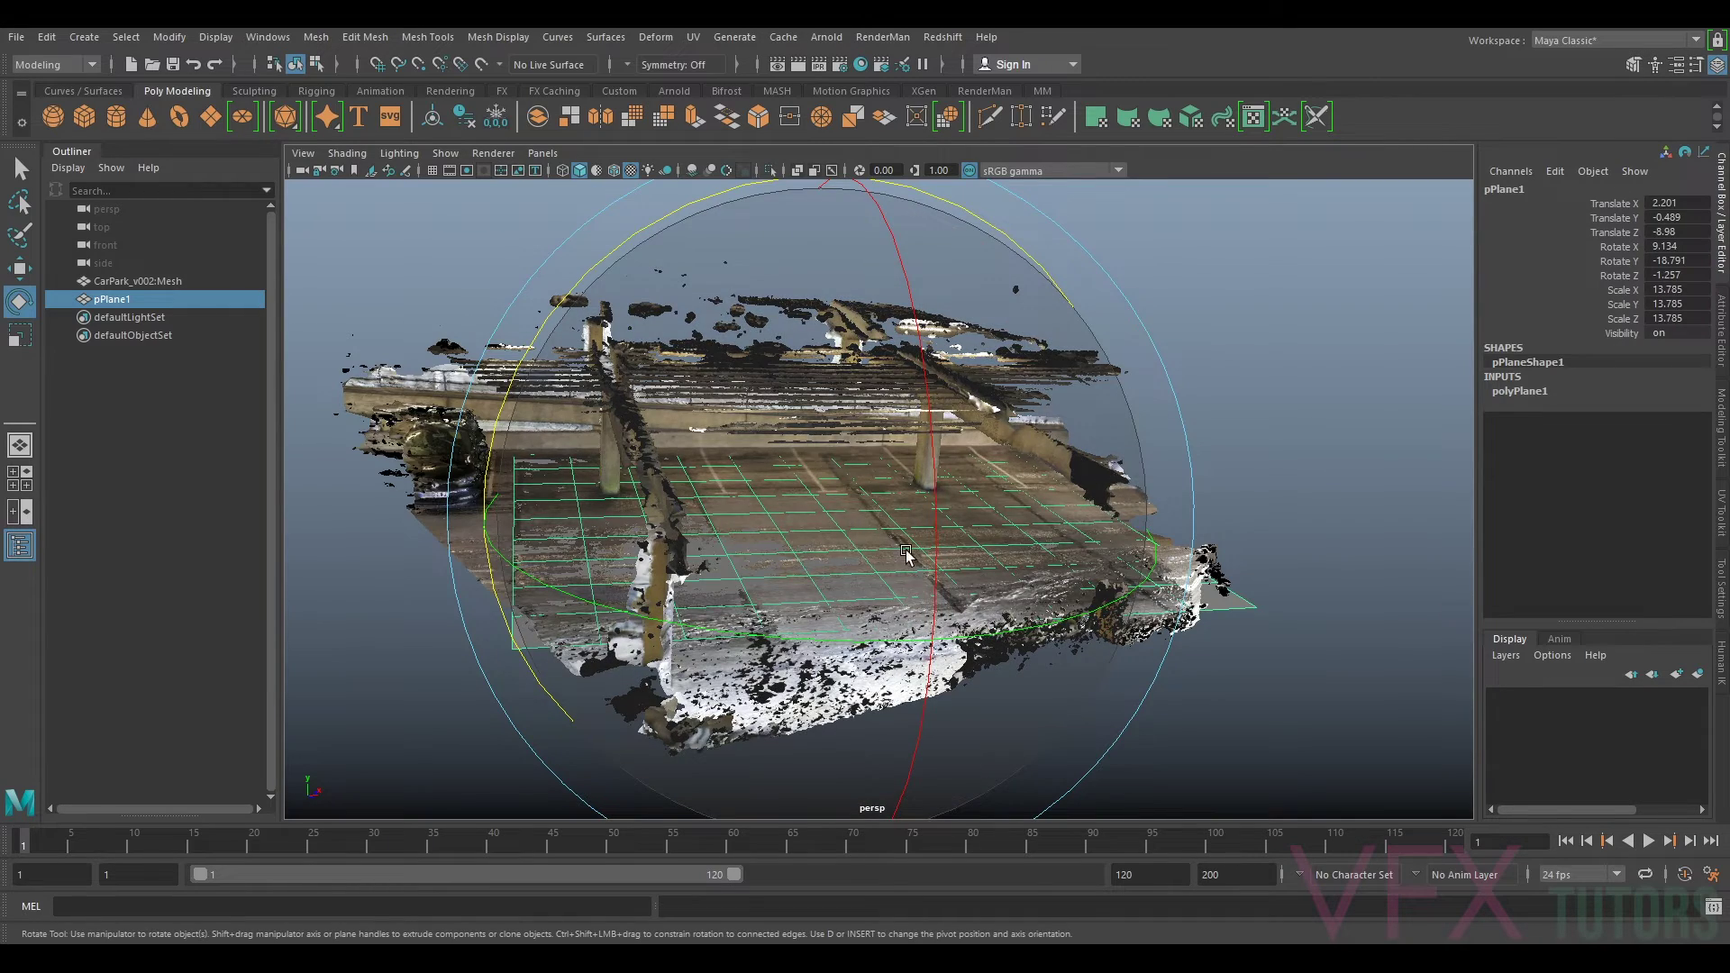
left_click_drag(1359, 475, 1180, 468, "alt")
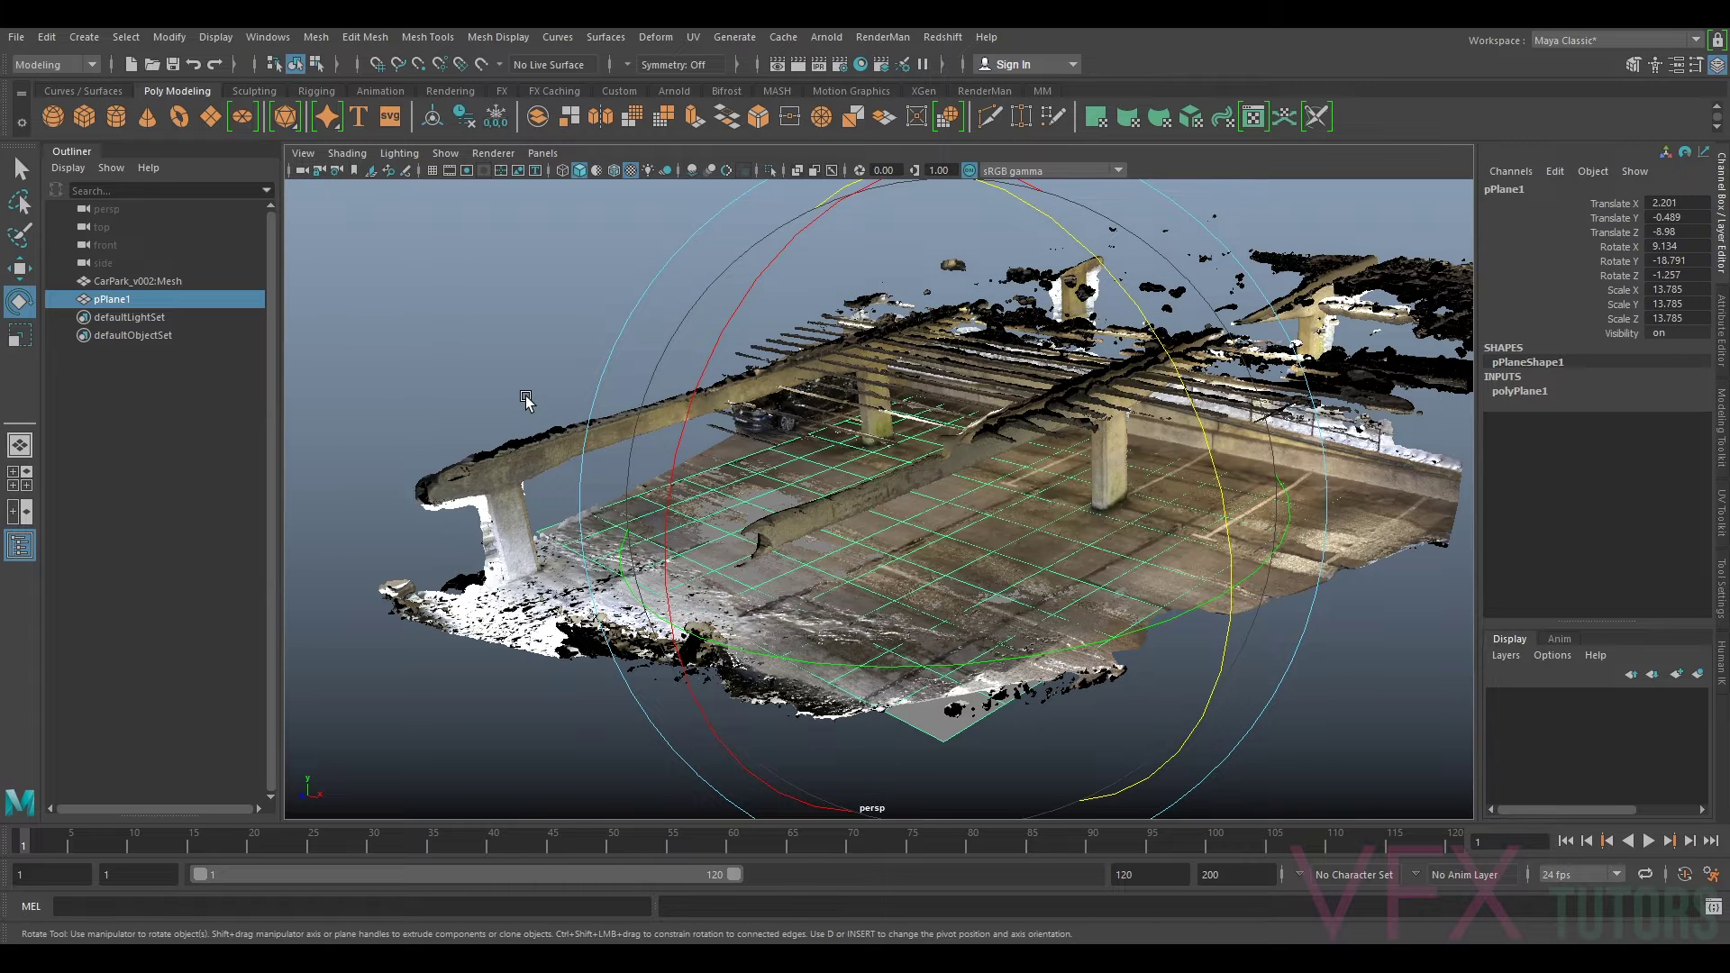
key("s")
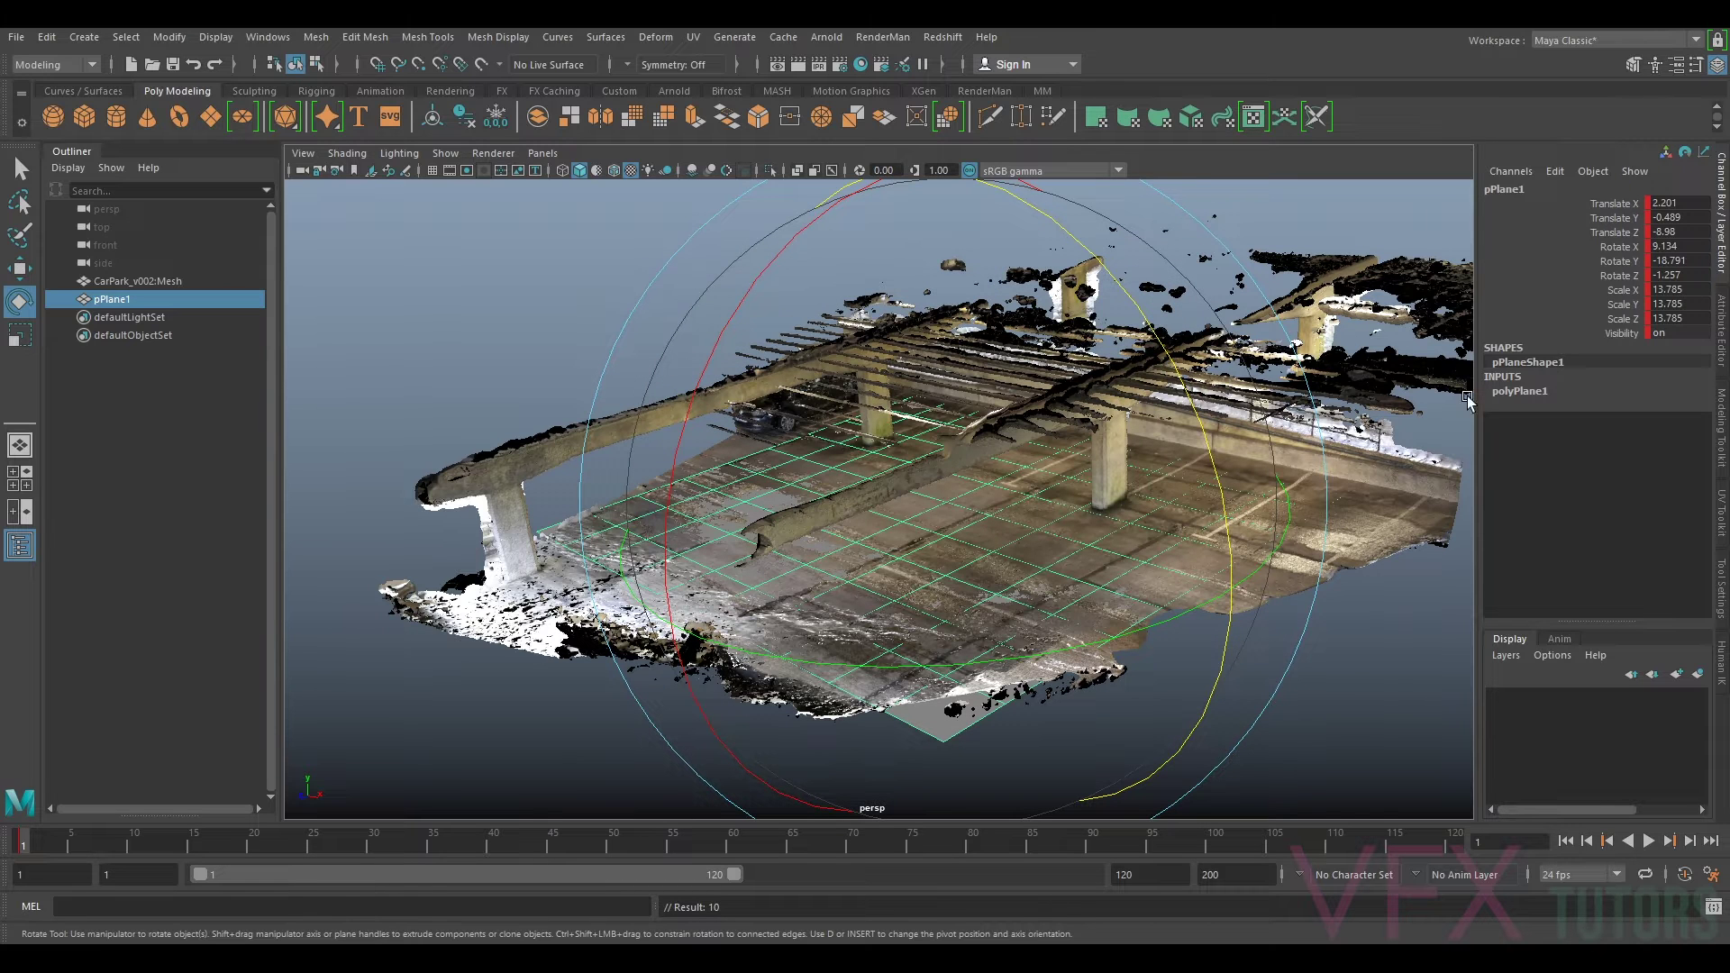
Step: Parent the car park mesh under the plane and turn off selection highlighting in the viewport
left_click(158, 281)
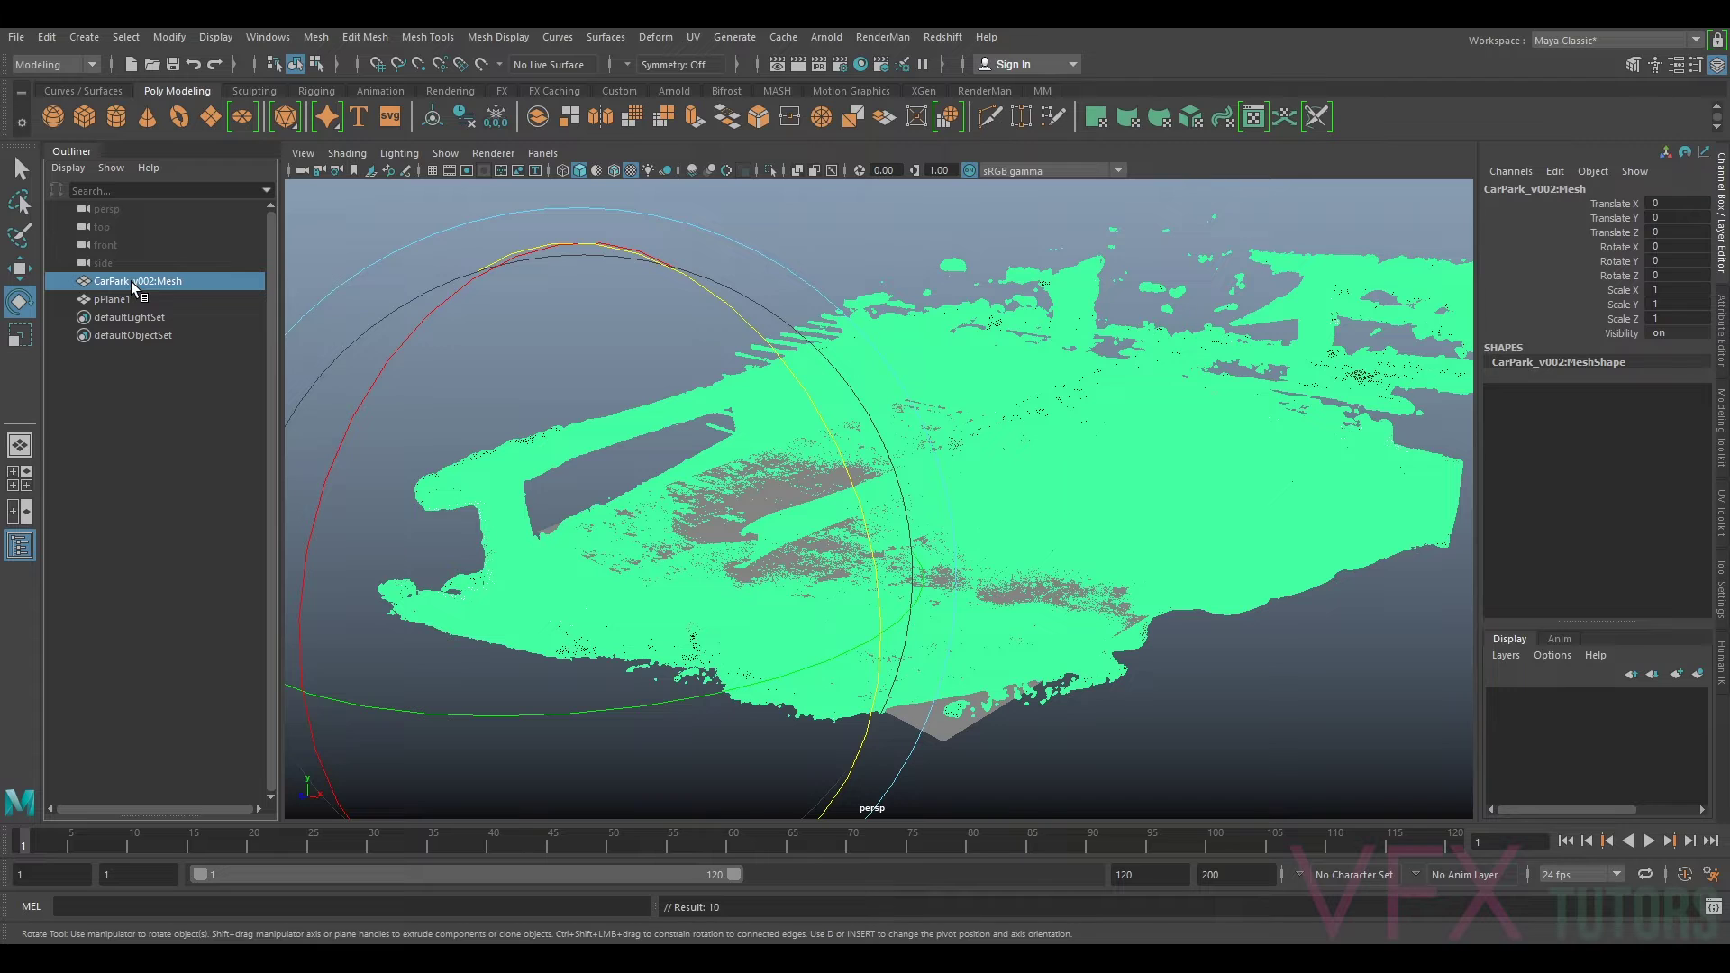
middle_click_drag(121, 283, 120, 297)
left_click(120, 283)
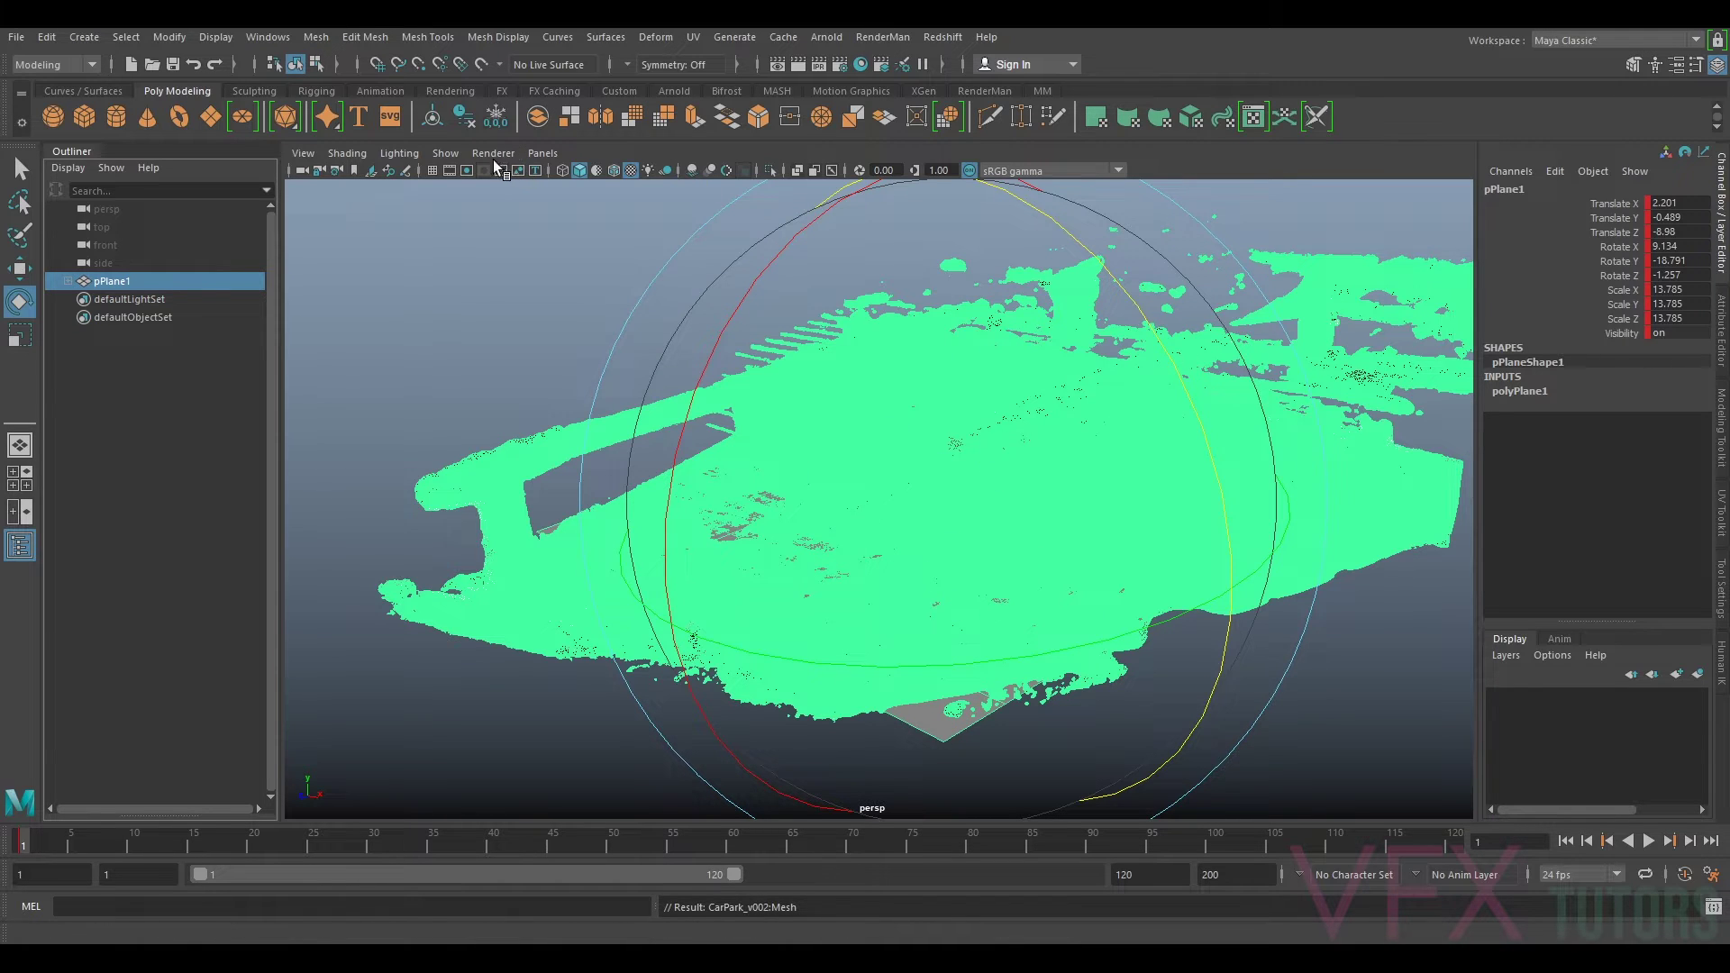
left_click(446, 154)
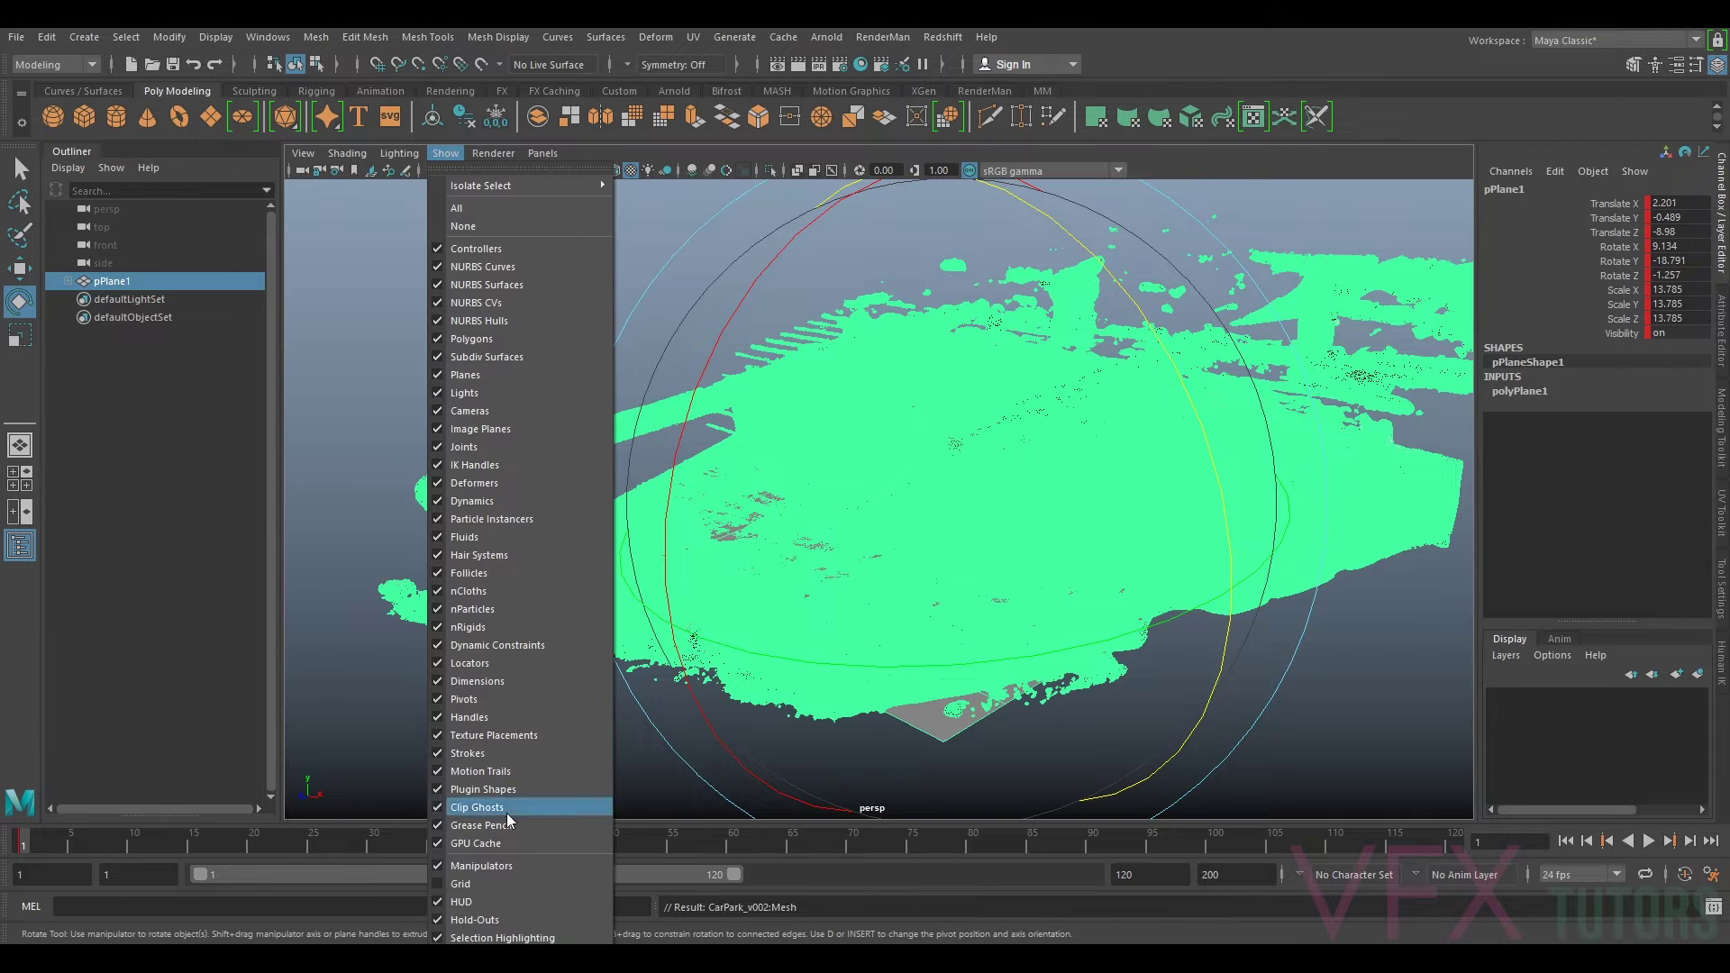
left_click(493, 938)
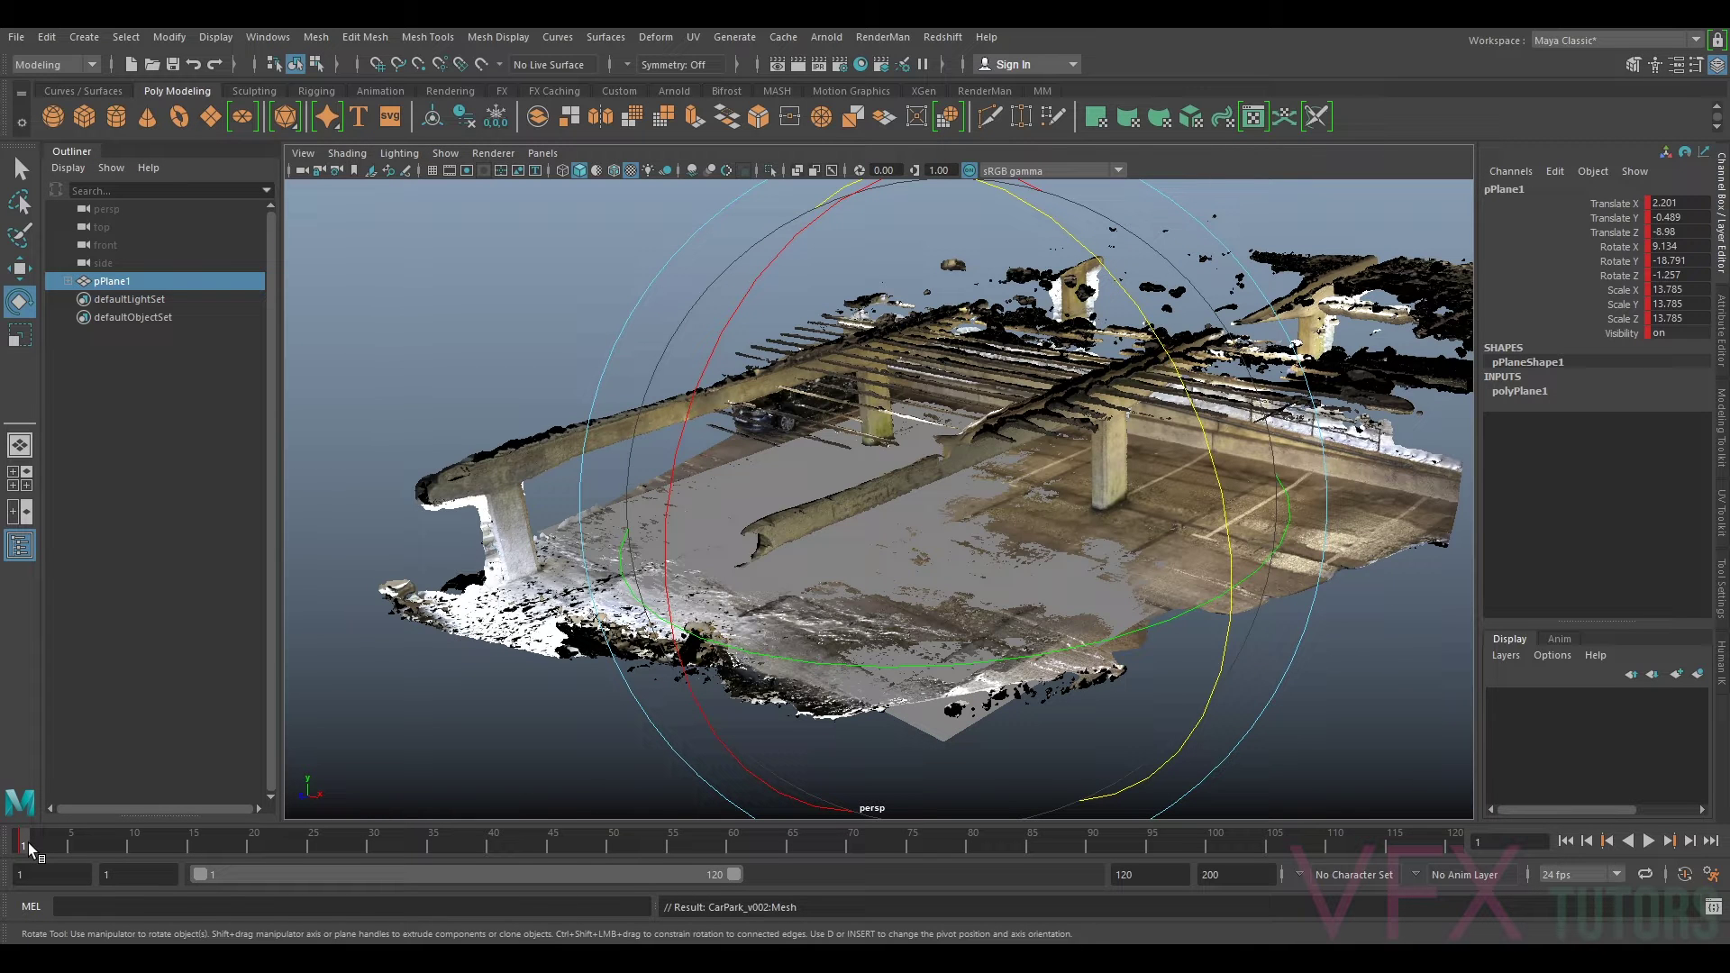
Step: At frame 2, keyframe the plane and set all its Translate and Rotate values to 0
left_click_drag(28, 841, 33, 841)
key("s")
left_click(1618, 205)
left_click(1677, 202)
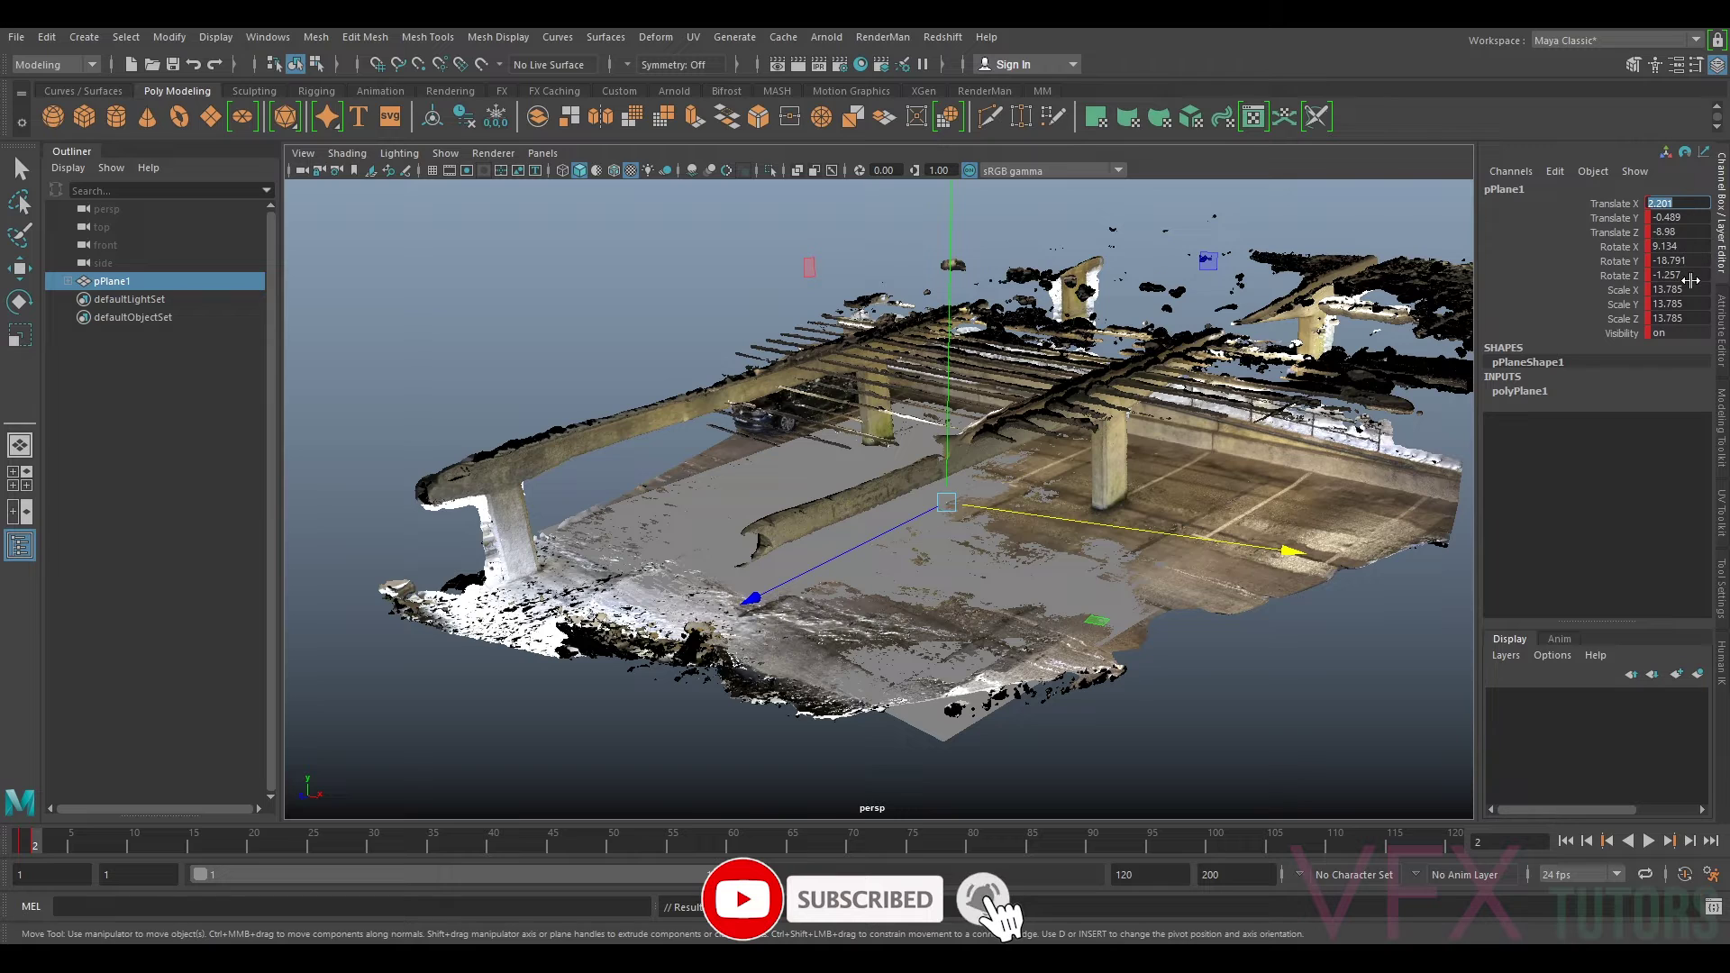
left_click(1690, 277, "shift")
type("0")
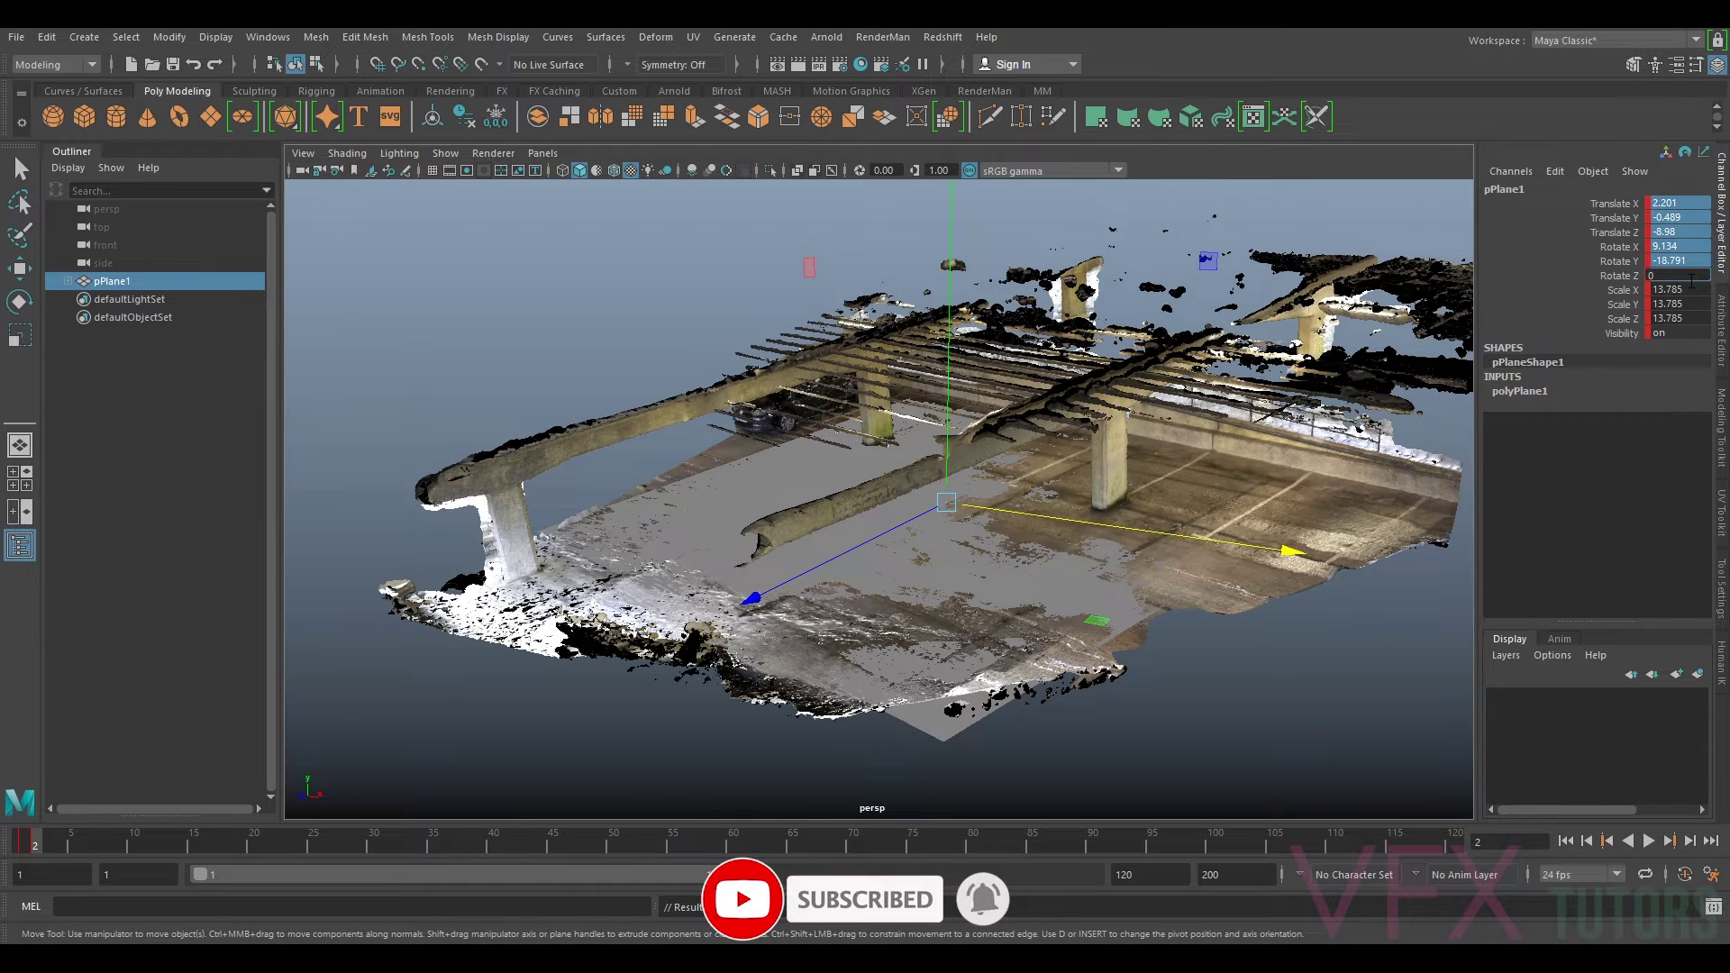
key("Return")
Step: Display the viewport grid and check the scanned floor against it from several angles
left_click_drag(786, 420, 895, 413, "alt")
scroll(895, 414, "up", 5)
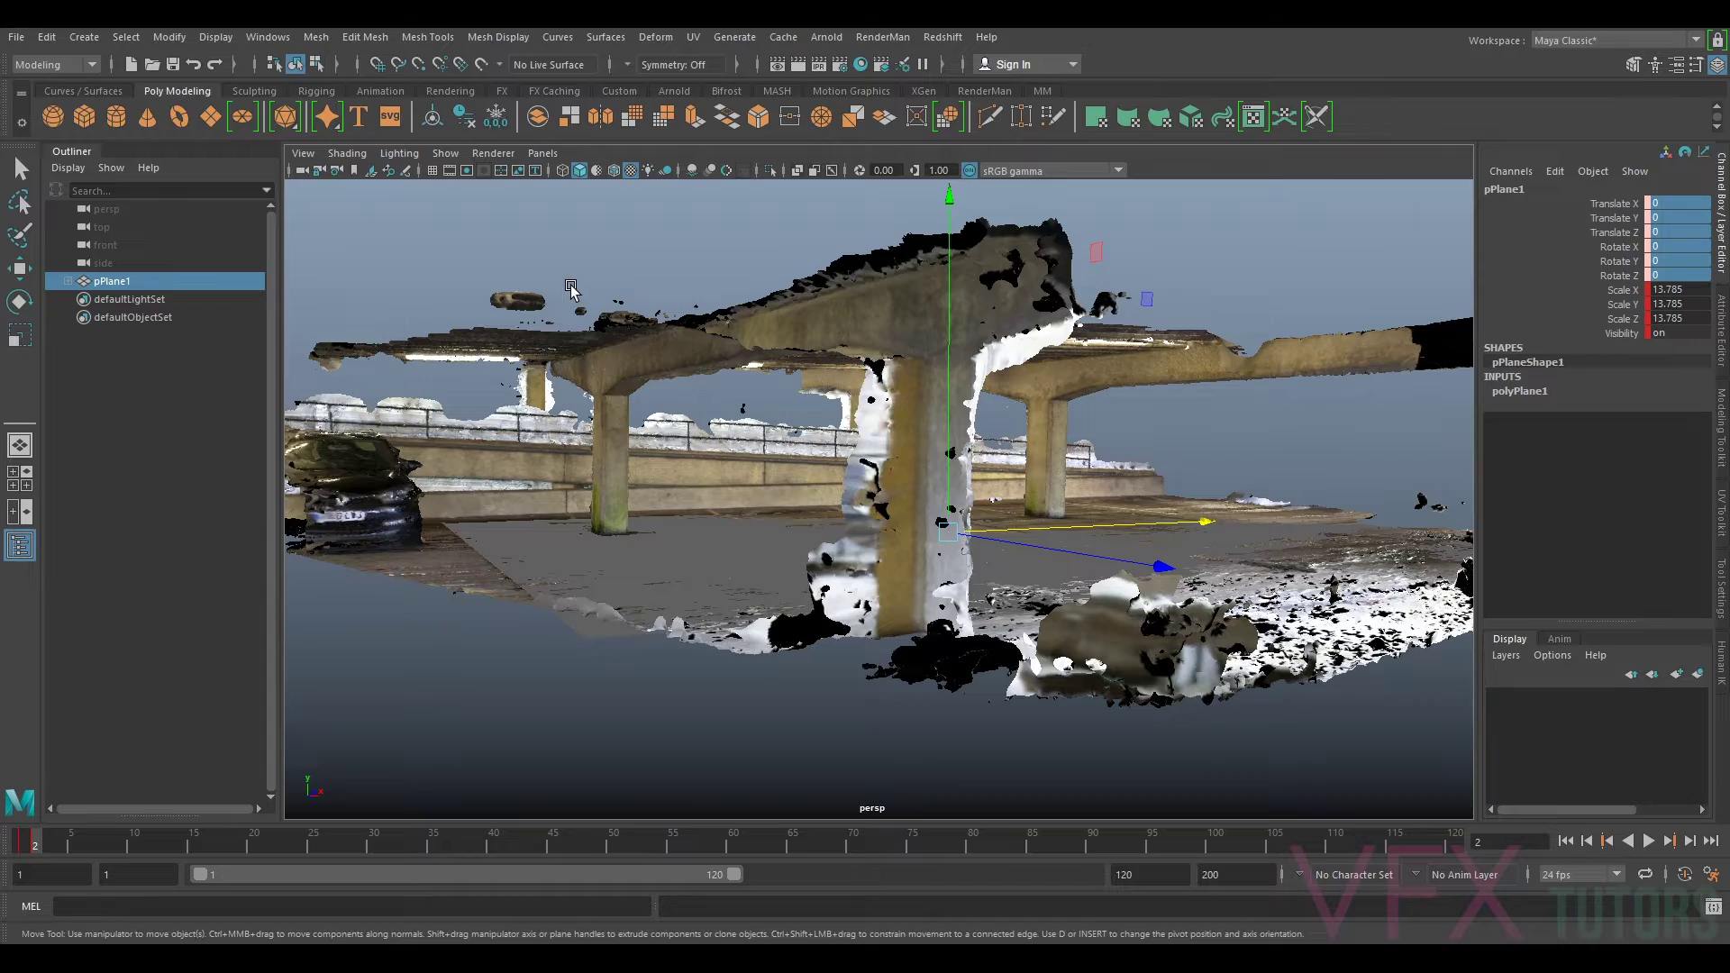
left_click(434, 173)
scroll(865, 504, "down", 5)
left_click_drag(810, 504, 869, 415, "alt")
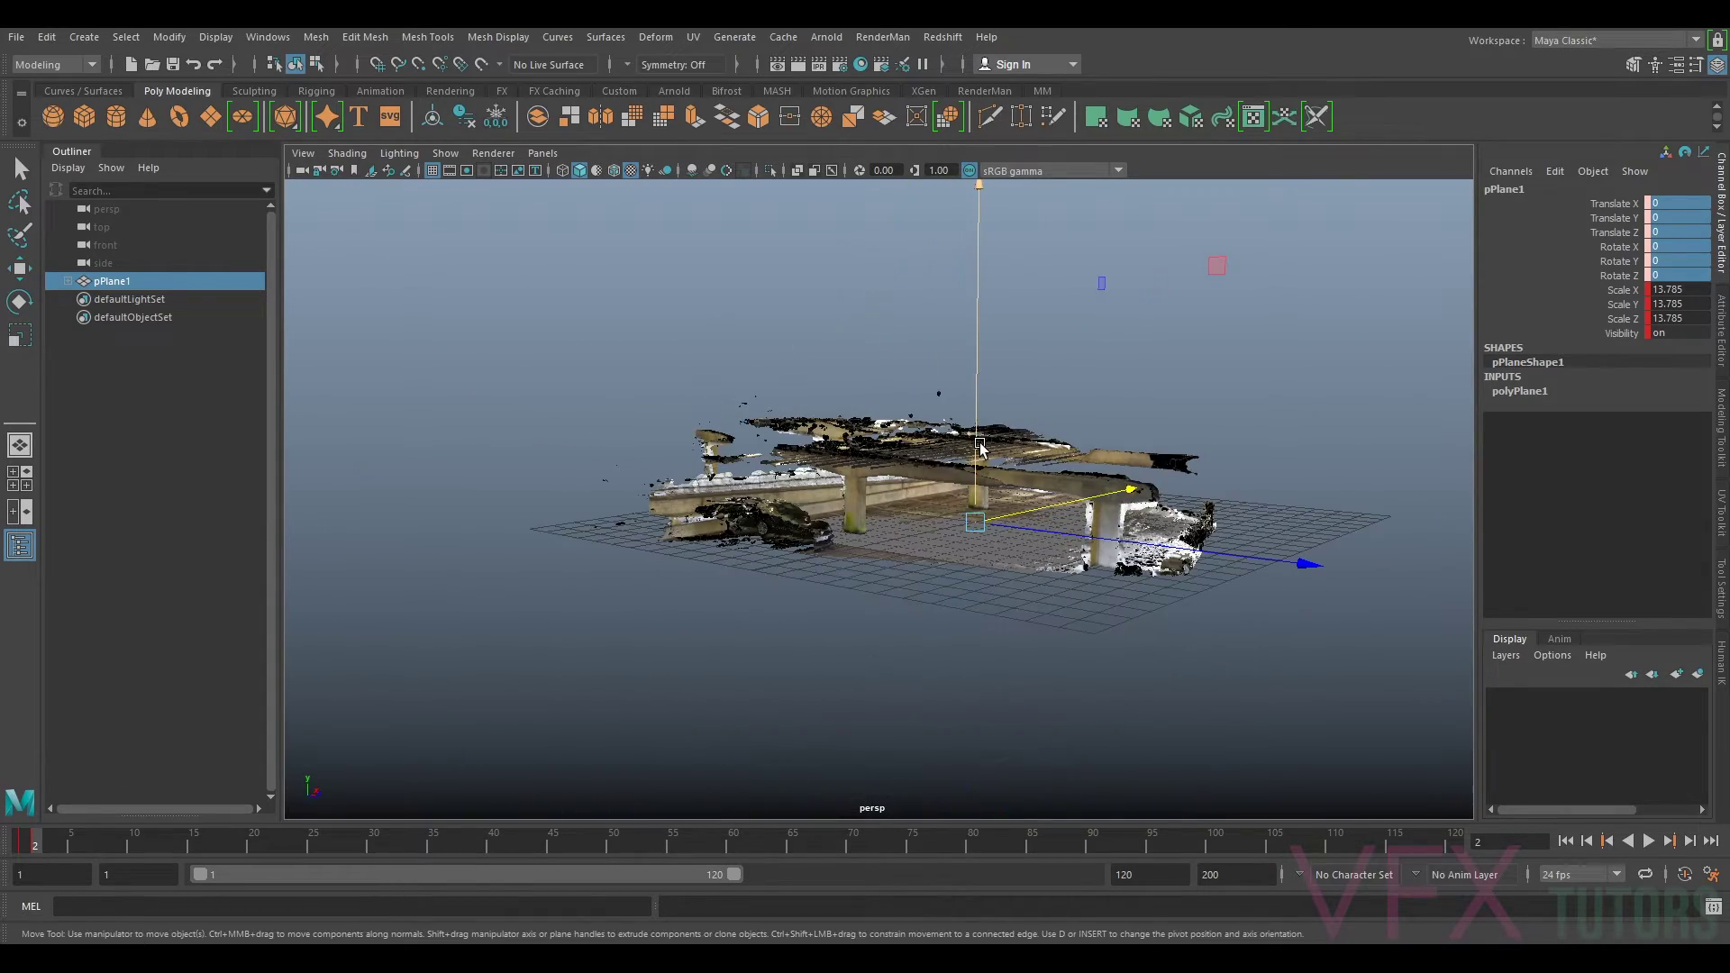
scroll(1093, 550, "up", 5)
left_click_drag(1093, 550, 1284, 527, "alt")
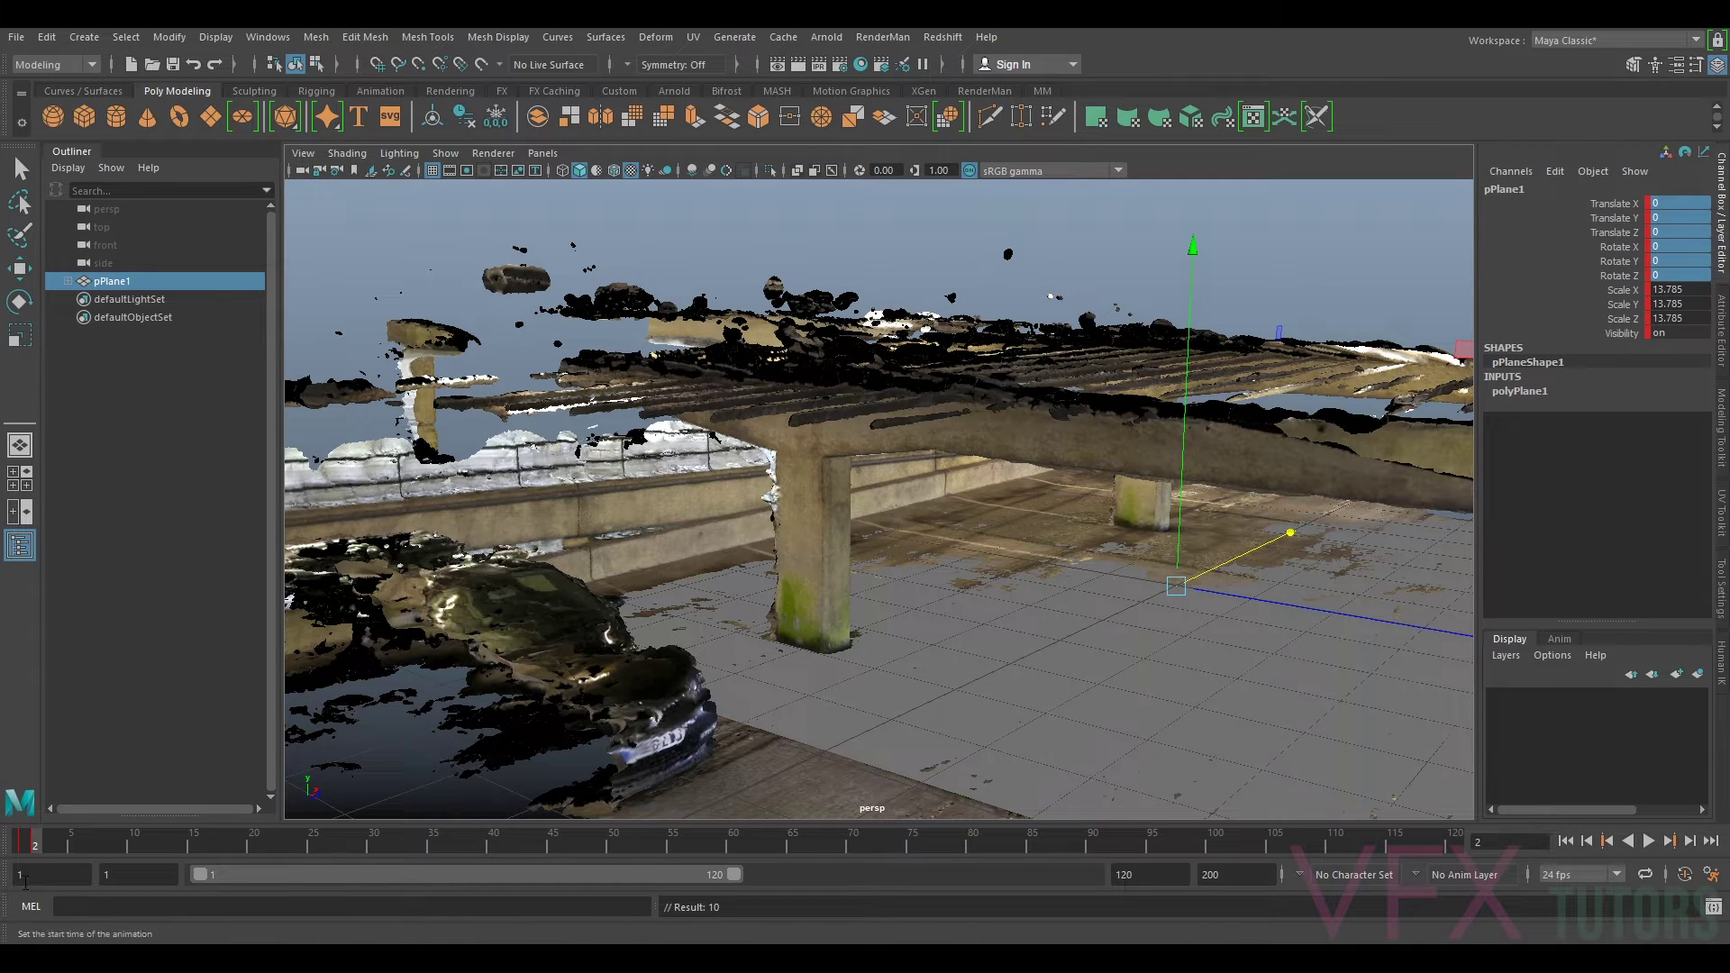
left_click_drag(865, 441, 1048, 429, "alt")
Step: Compare the scan's original and levelled positions by stepping back and forth between frames 1 and 2
key("alt+comma")
key("alt+period")
key("alt+comma")
key("alt+period")
key("alt+comma")
key("alt+period")
key("alt+comma")
key("alt+period")
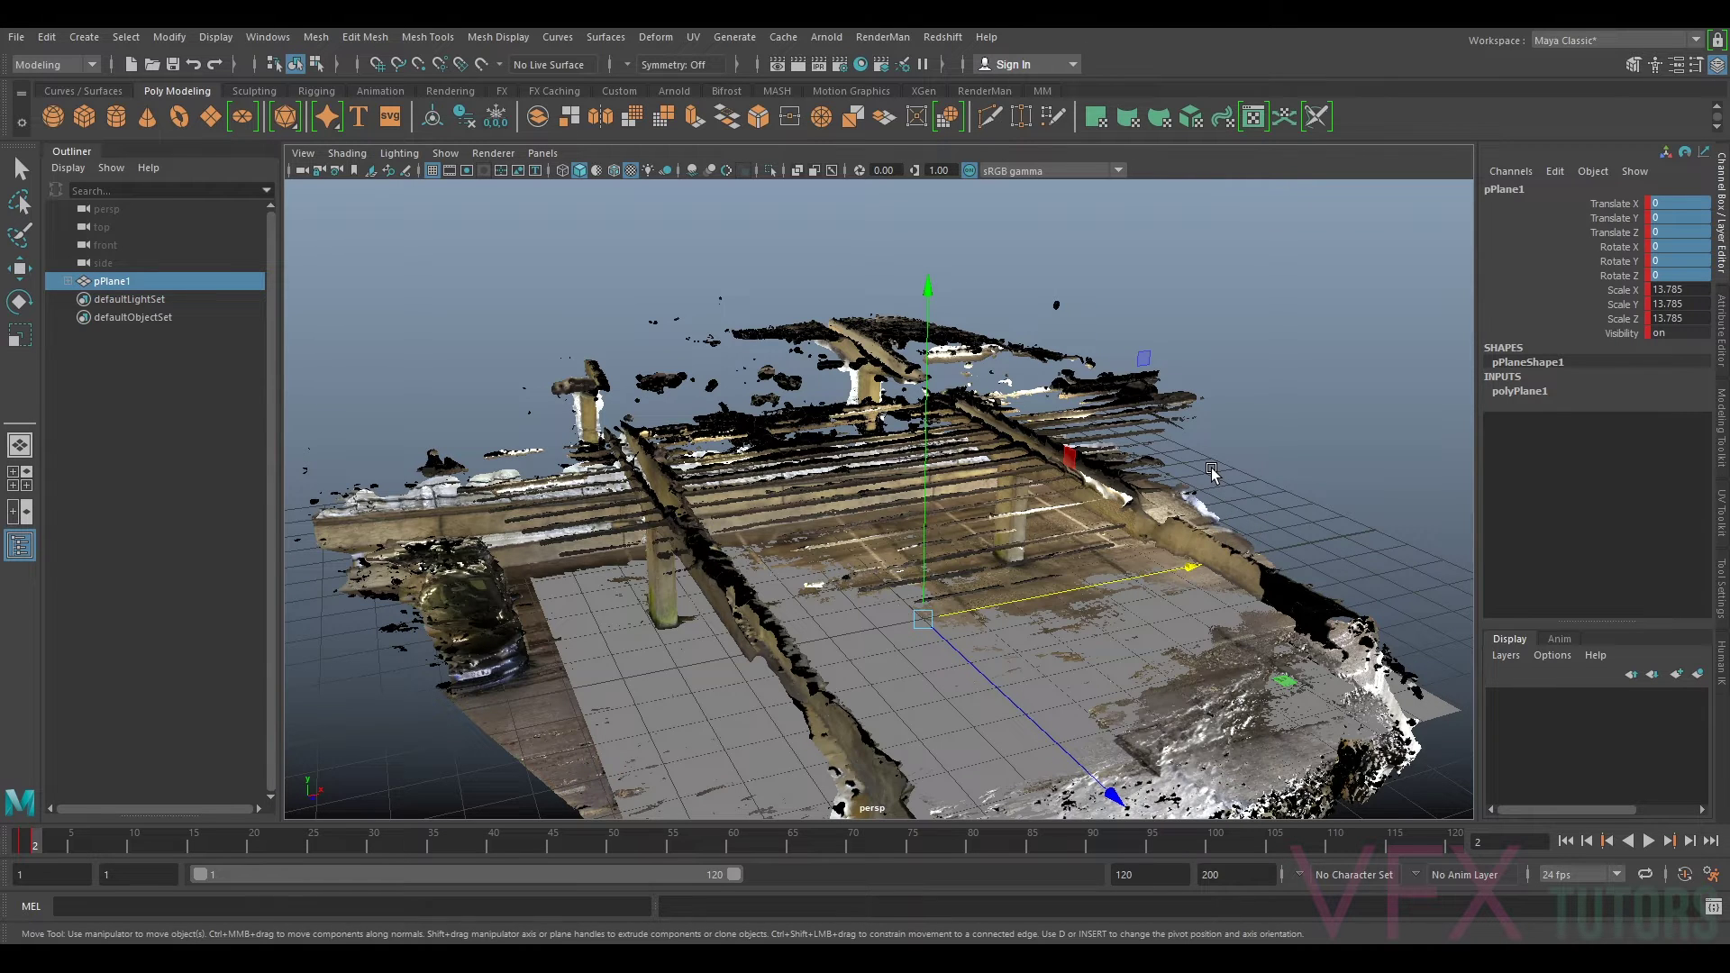
key("comma")
key("period")
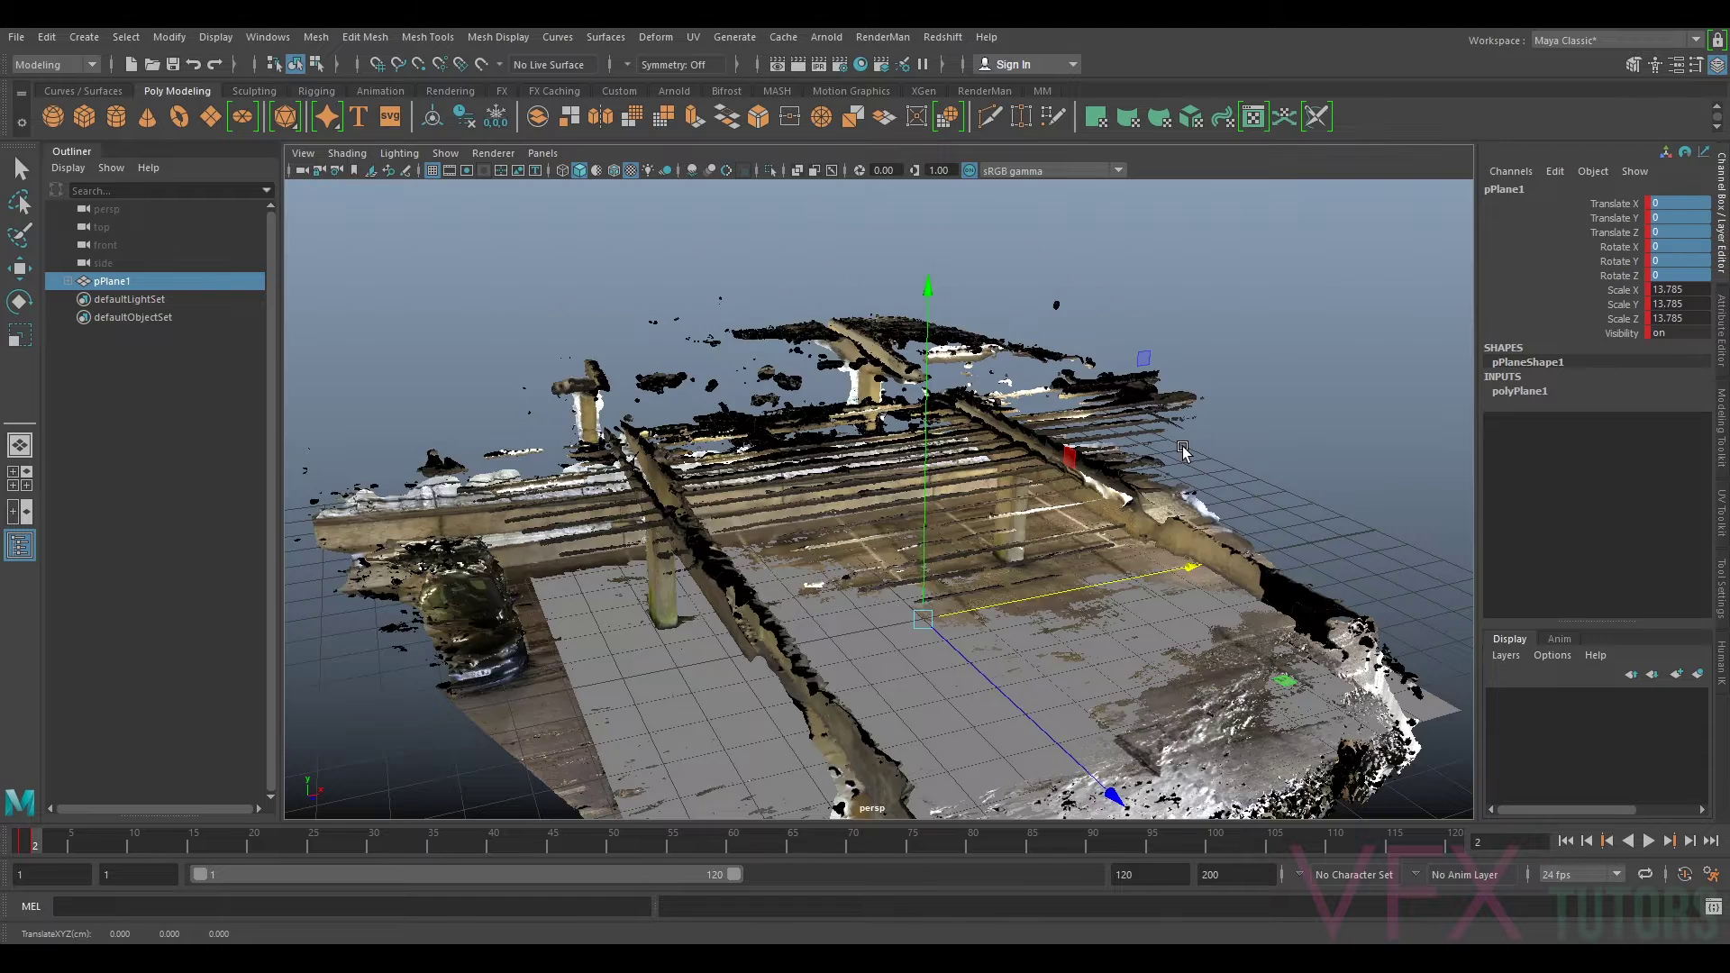
key("comma")
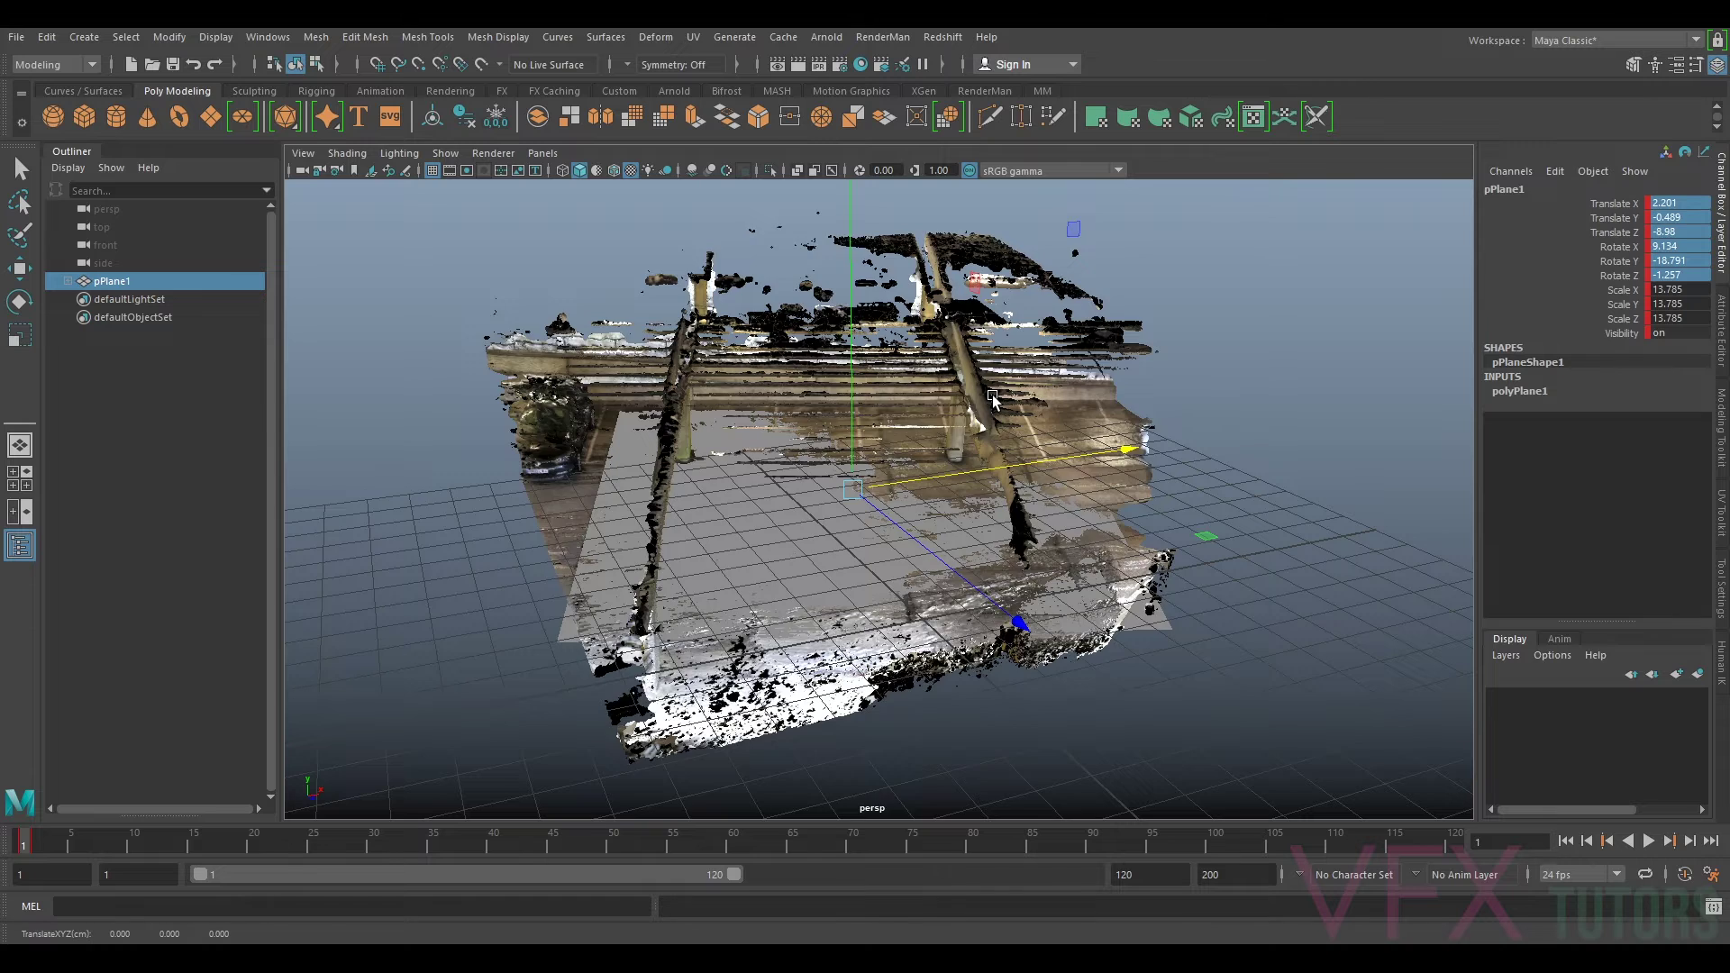
key("period")
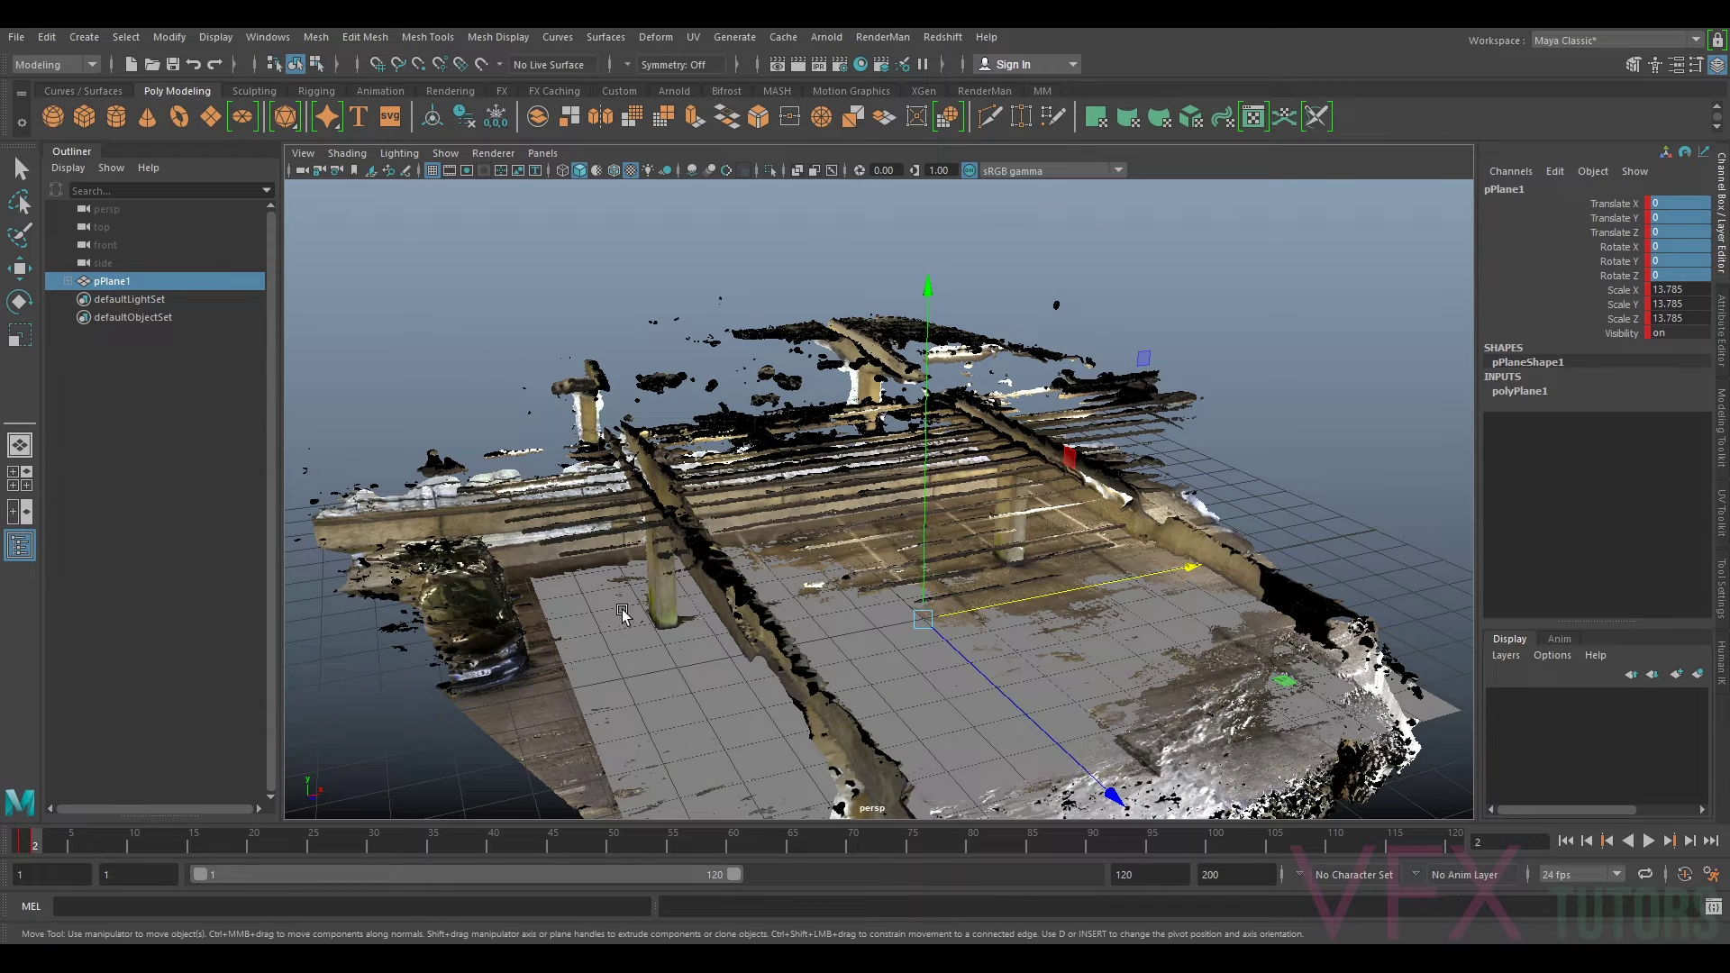
Step: Scale the plane and its parented scan up uniformly to about 529.6
left_click_drag(955, 542, 847, 540, "alt")
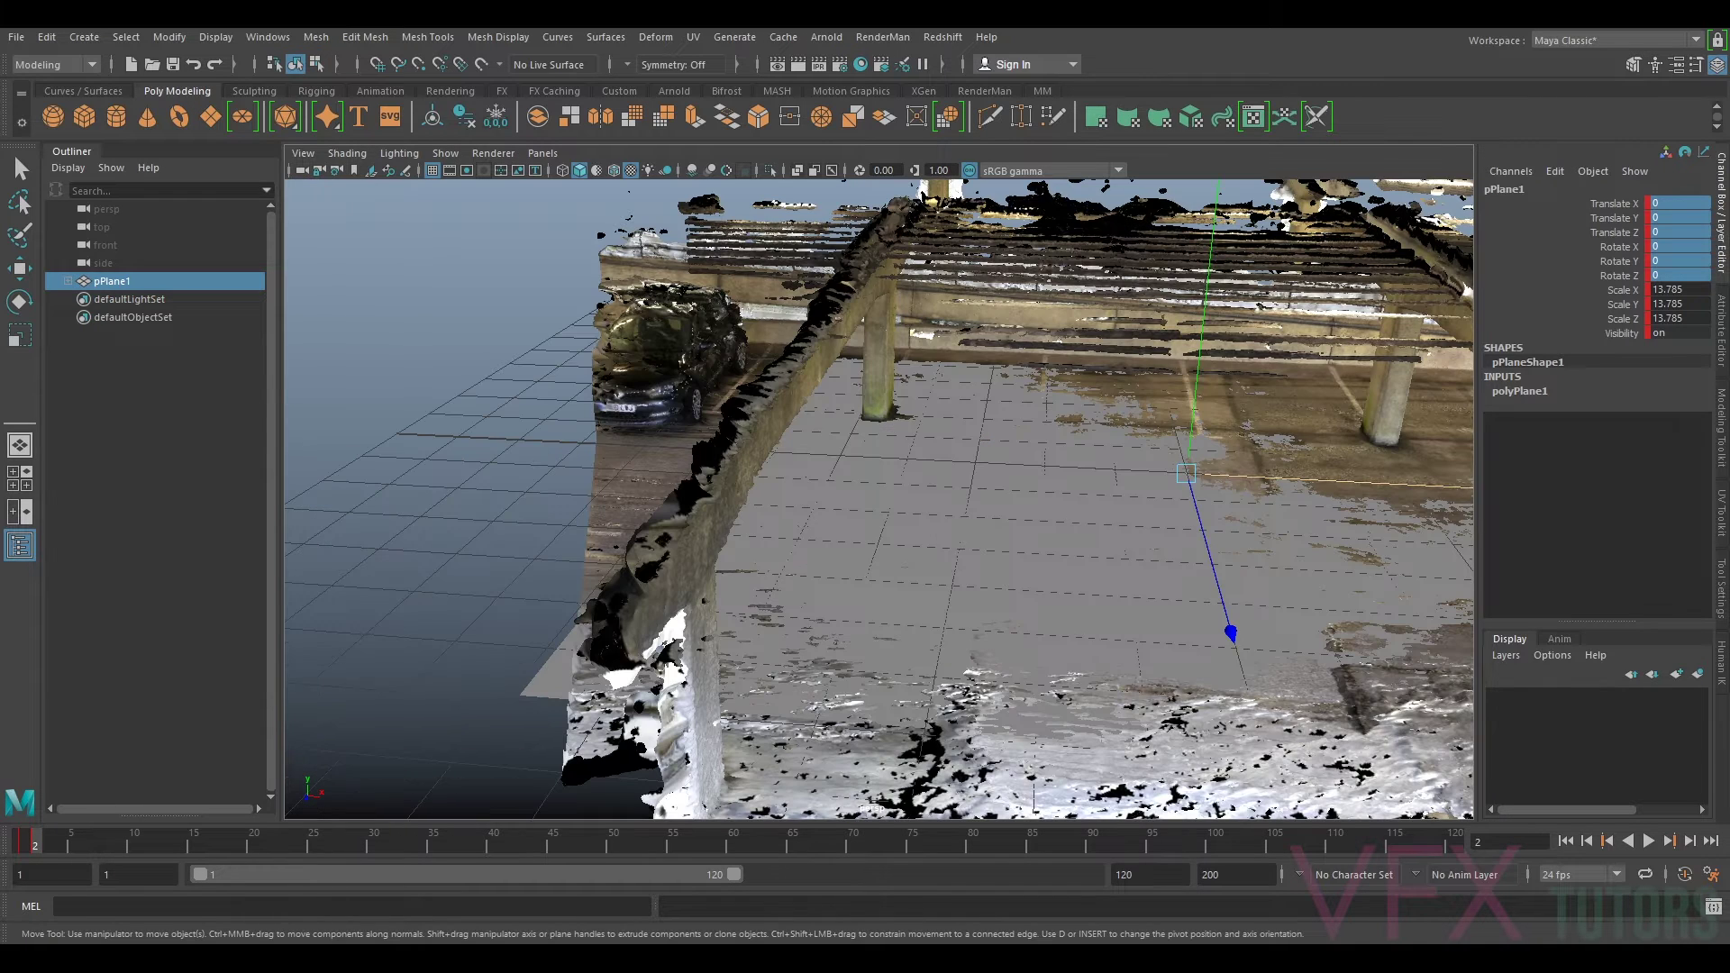
right_click_drag(1273, 343, 910, 504, "alt")
left_click_drag(910, 504, 784, 496, "alt")
right_click_drag(784, 496, 961, 529, "alt")
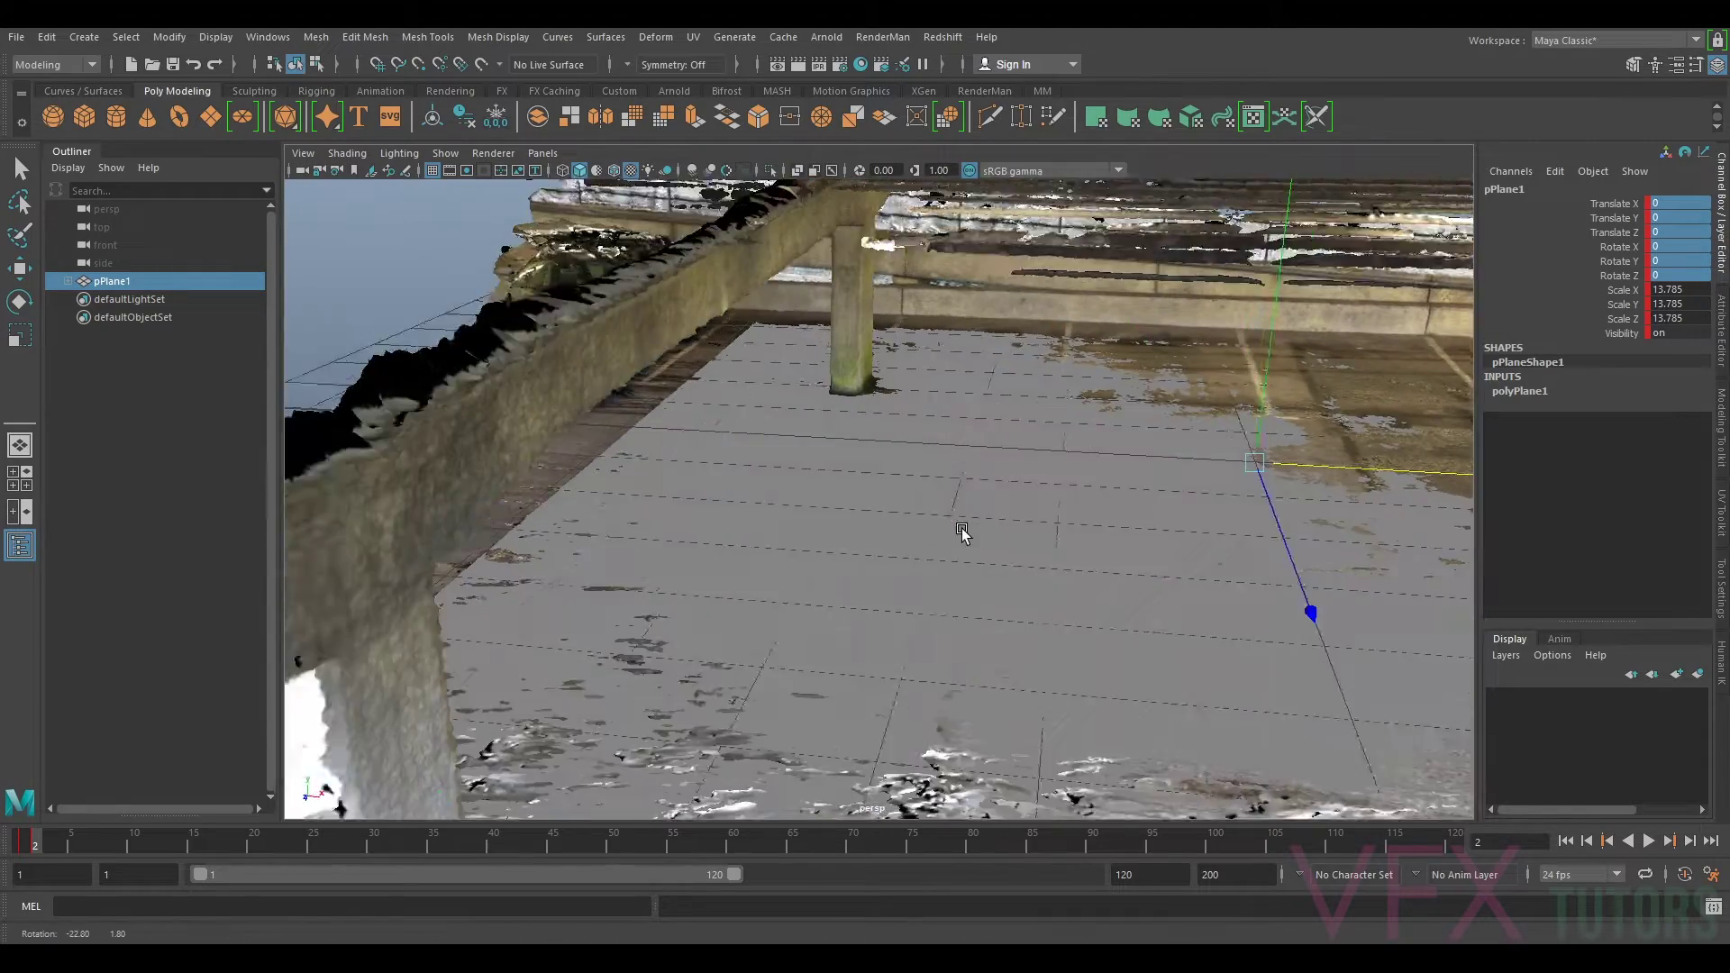
left_click_drag(962, 529, 1183, 387, "alt")
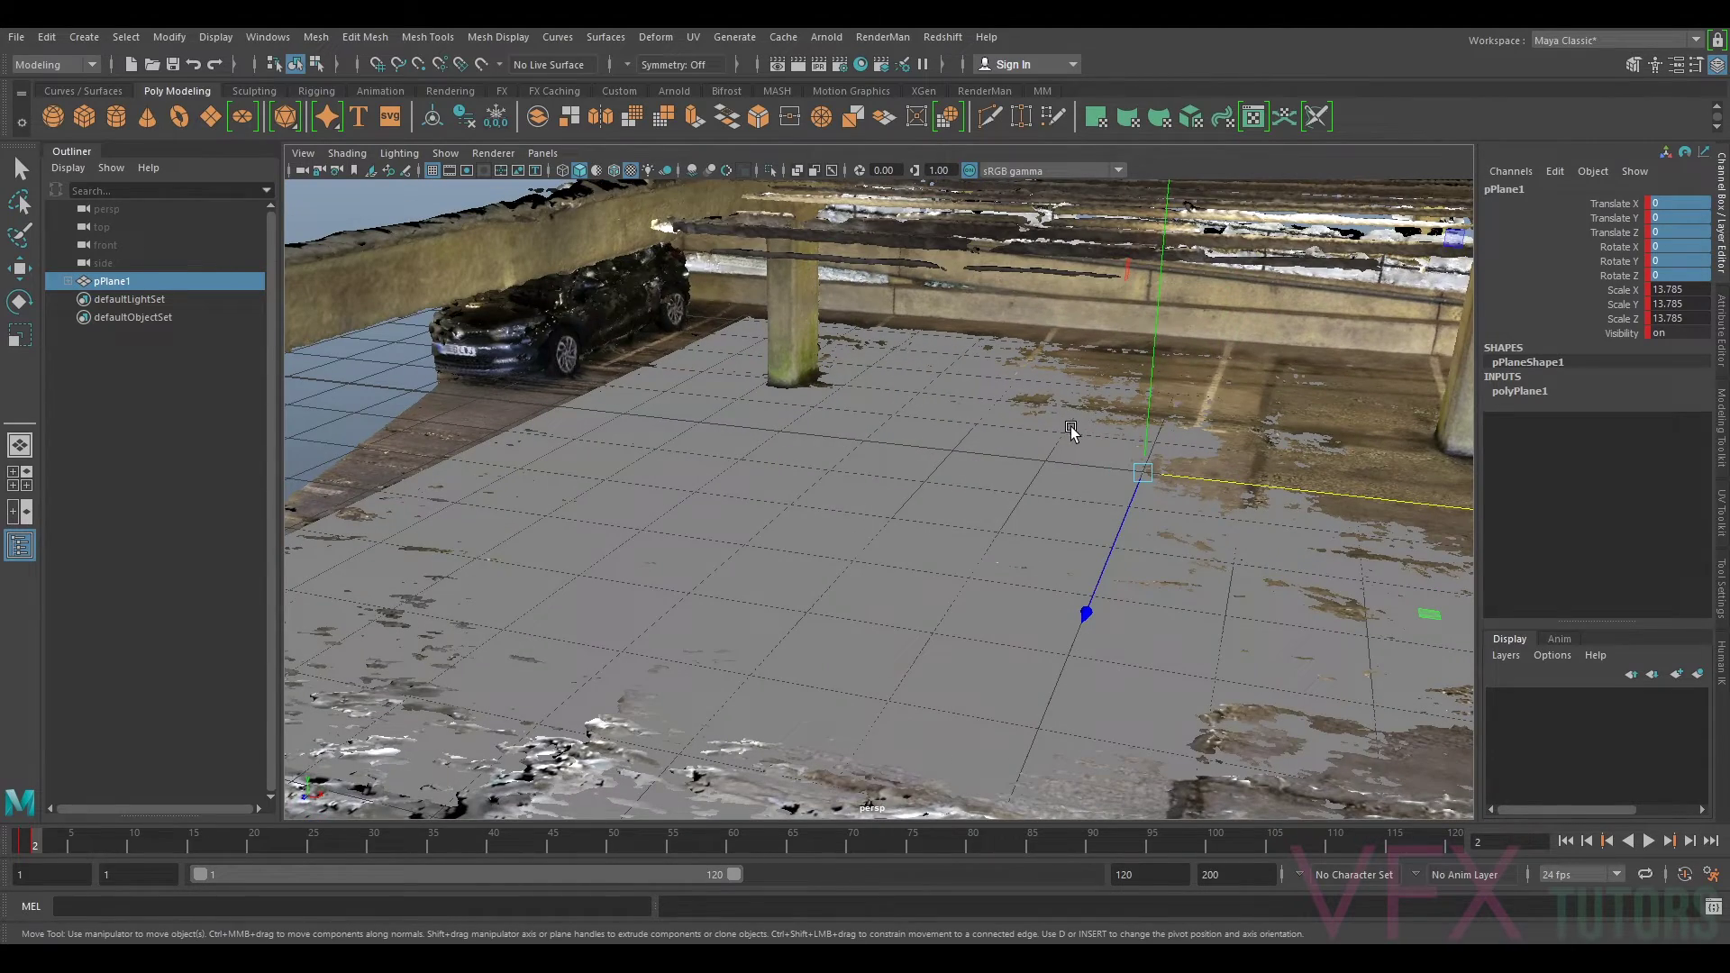
key("bracketleft")
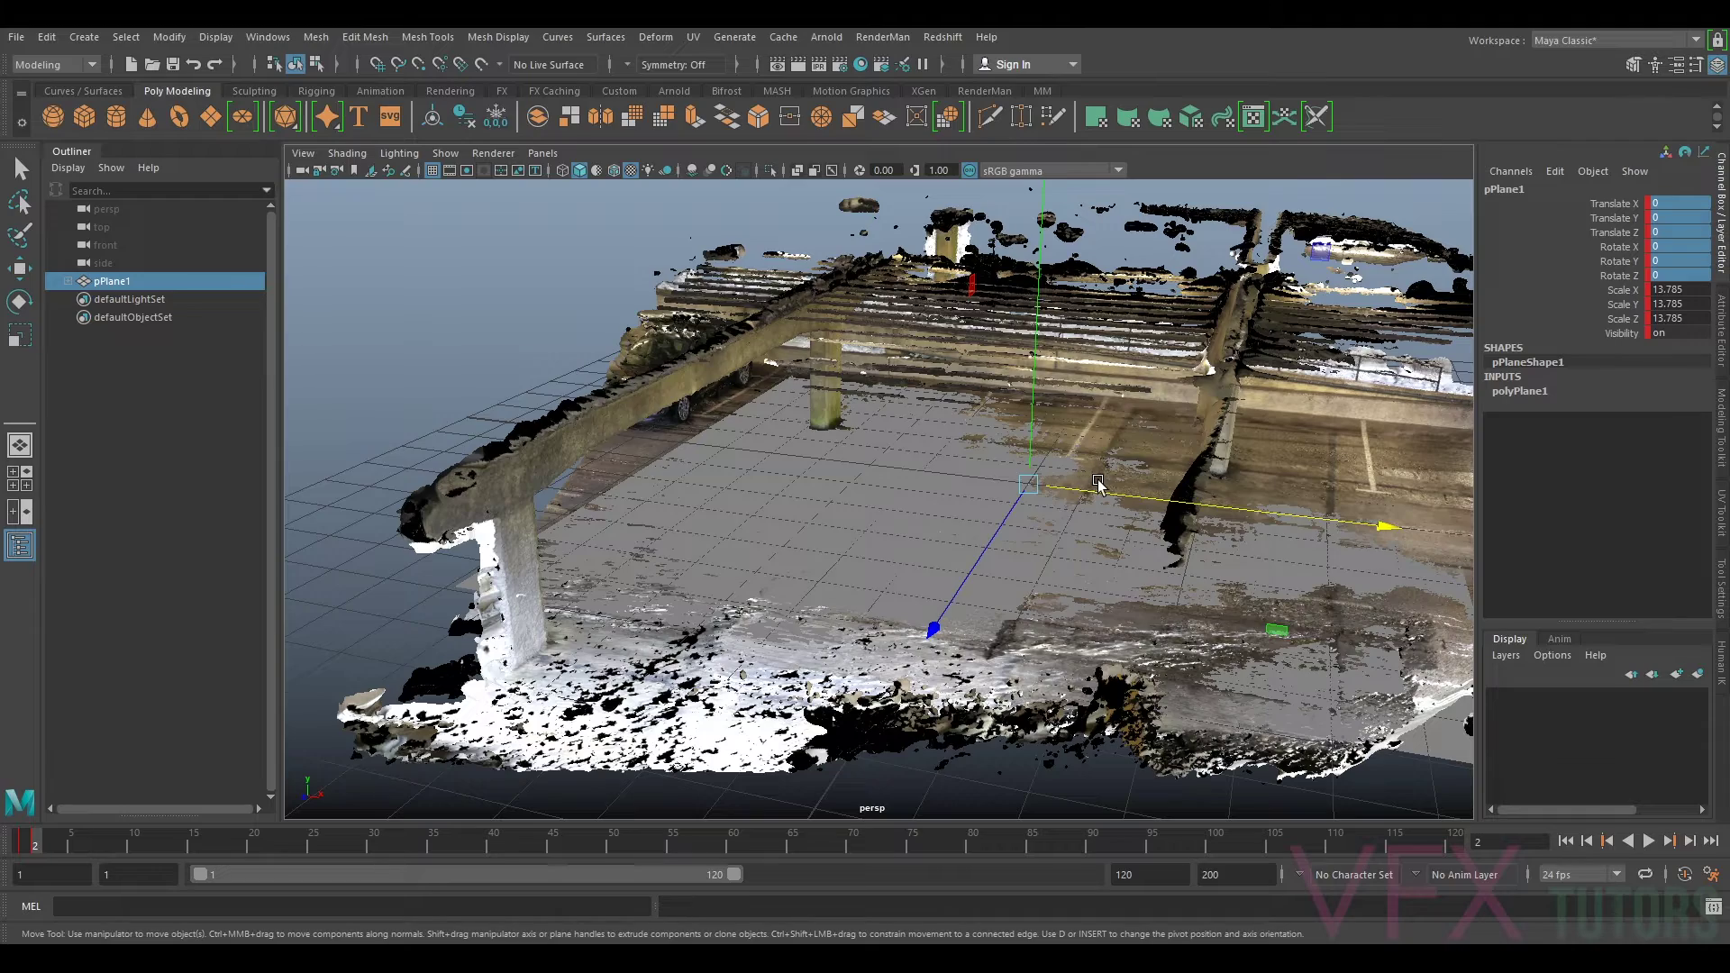
key("r")
left_click_drag(1028, 484, 1423, 467)
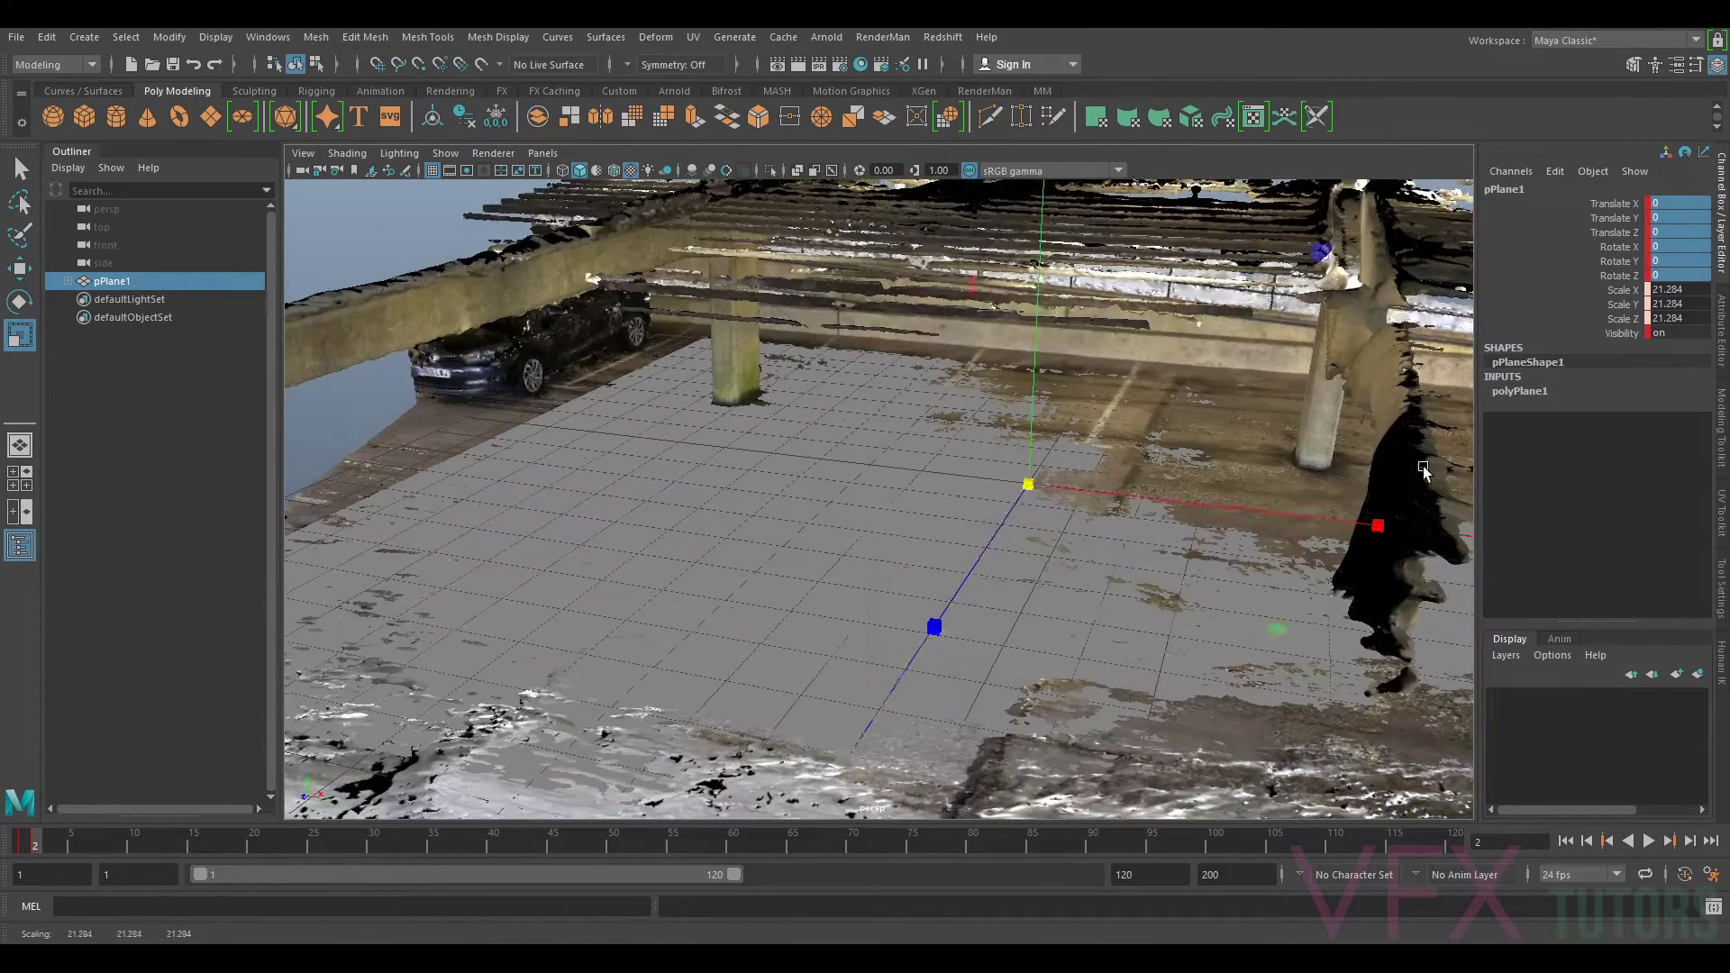
scroll(1096, 471, "down", 3)
scroll(1060, 469, "down", 2)
scroll(931, 495, "up", 1)
left_click_drag(927, 495, 856, 523)
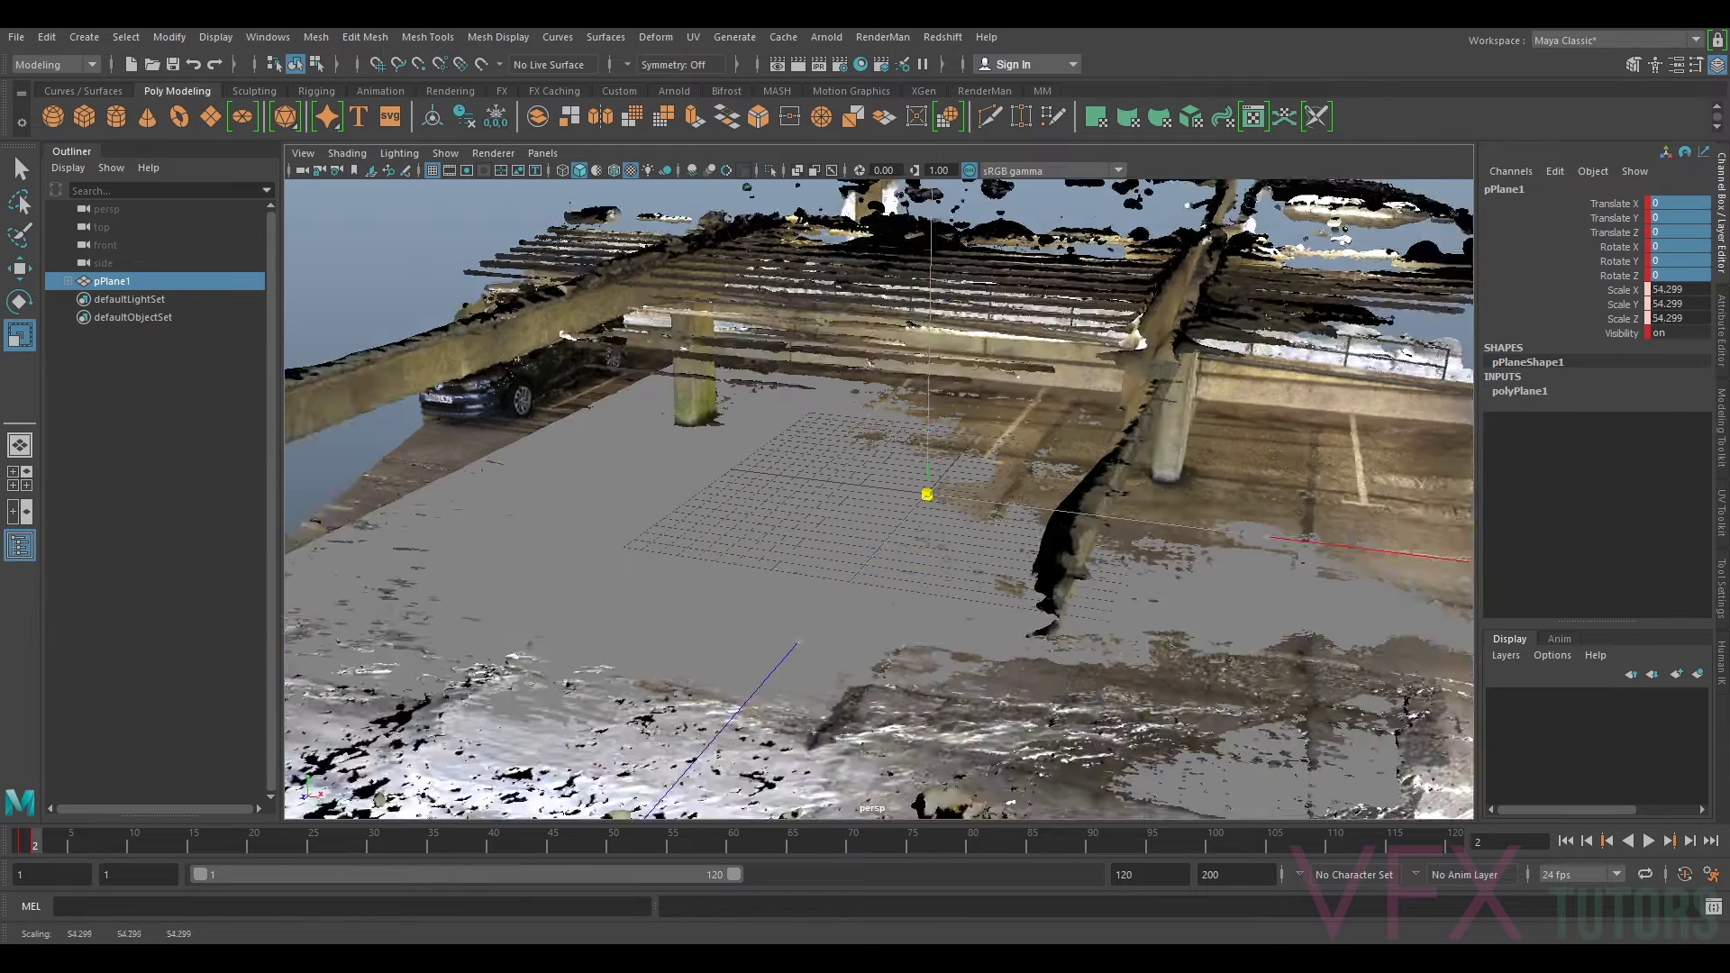
left_click_drag(927, 495, 1004, 559)
scroll(1018, 545, "down", 5)
left_click_drag(897, 497, 1060, 460)
left_click_drag(908, 533, 1063, 497, "alt")
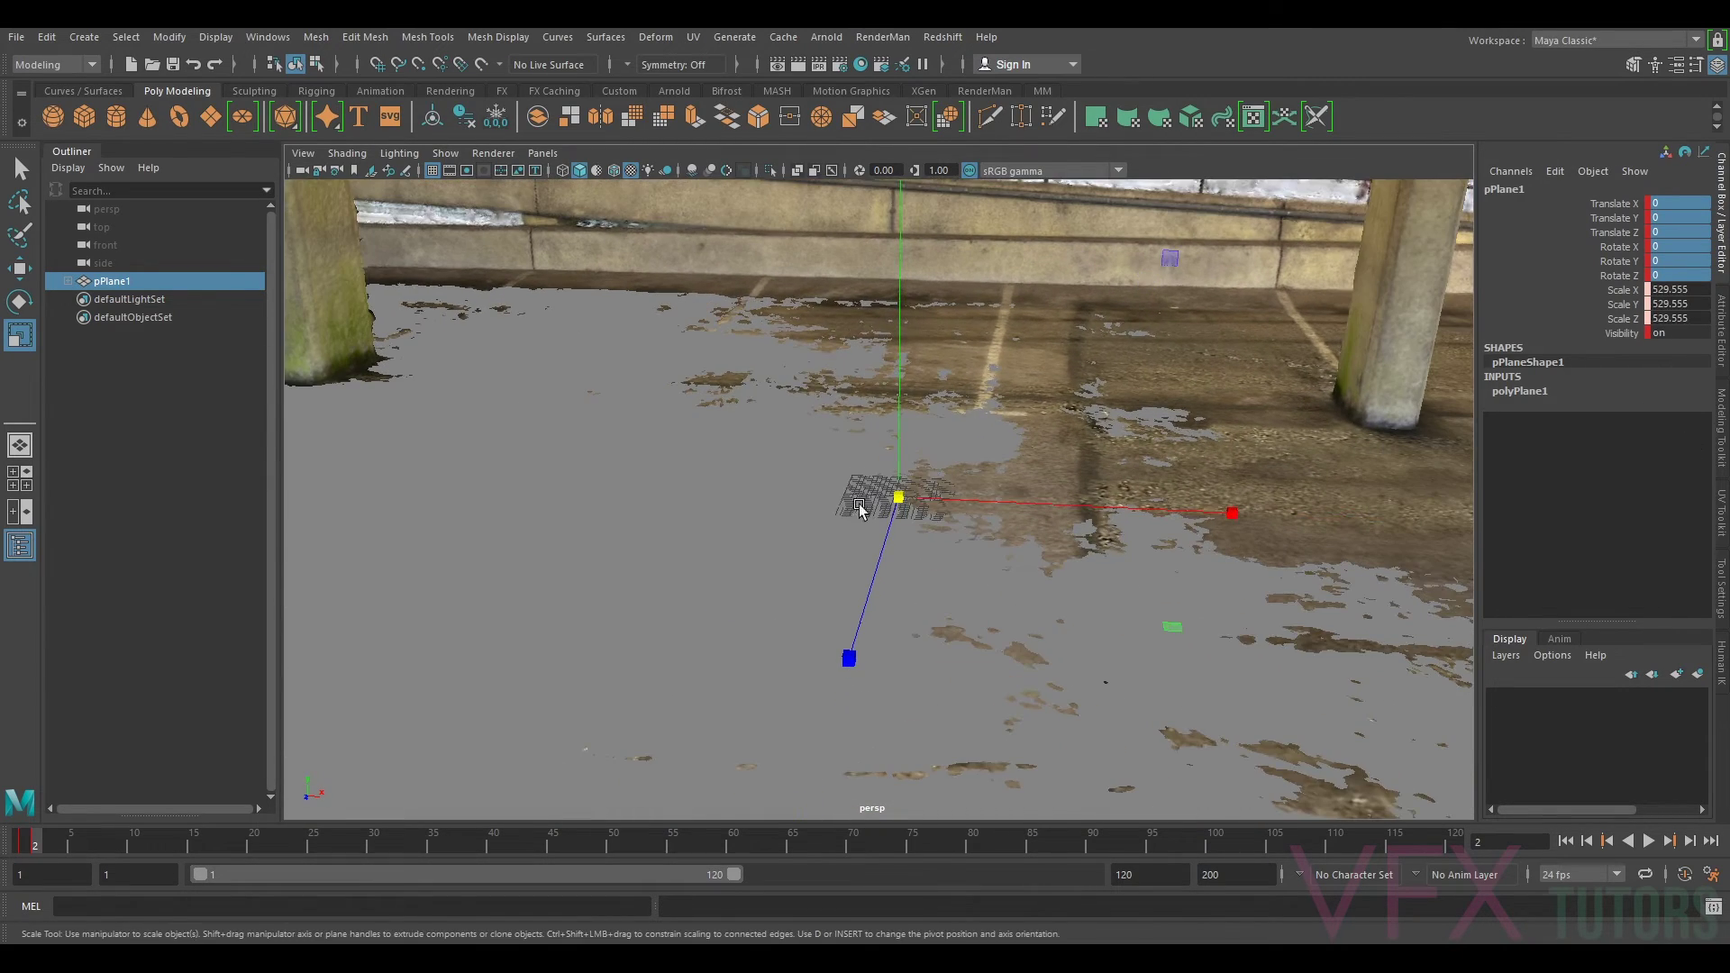
scroll(937, 379, "down", 3)
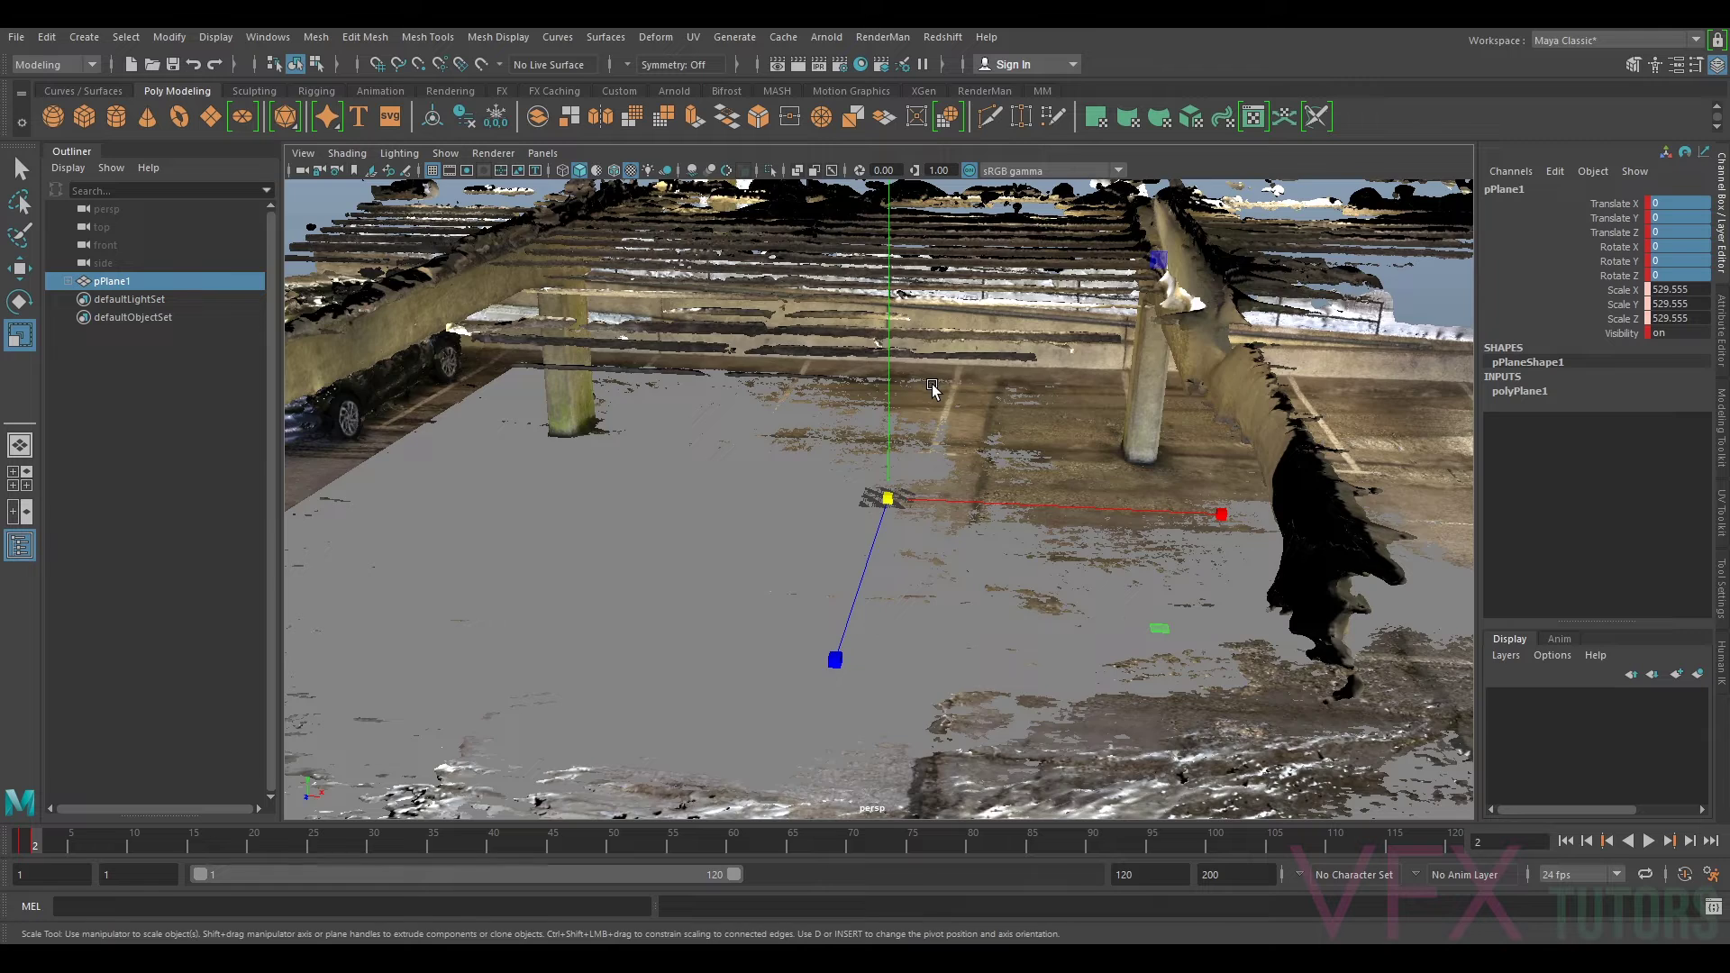
scroll(946, 405, "up", 3)
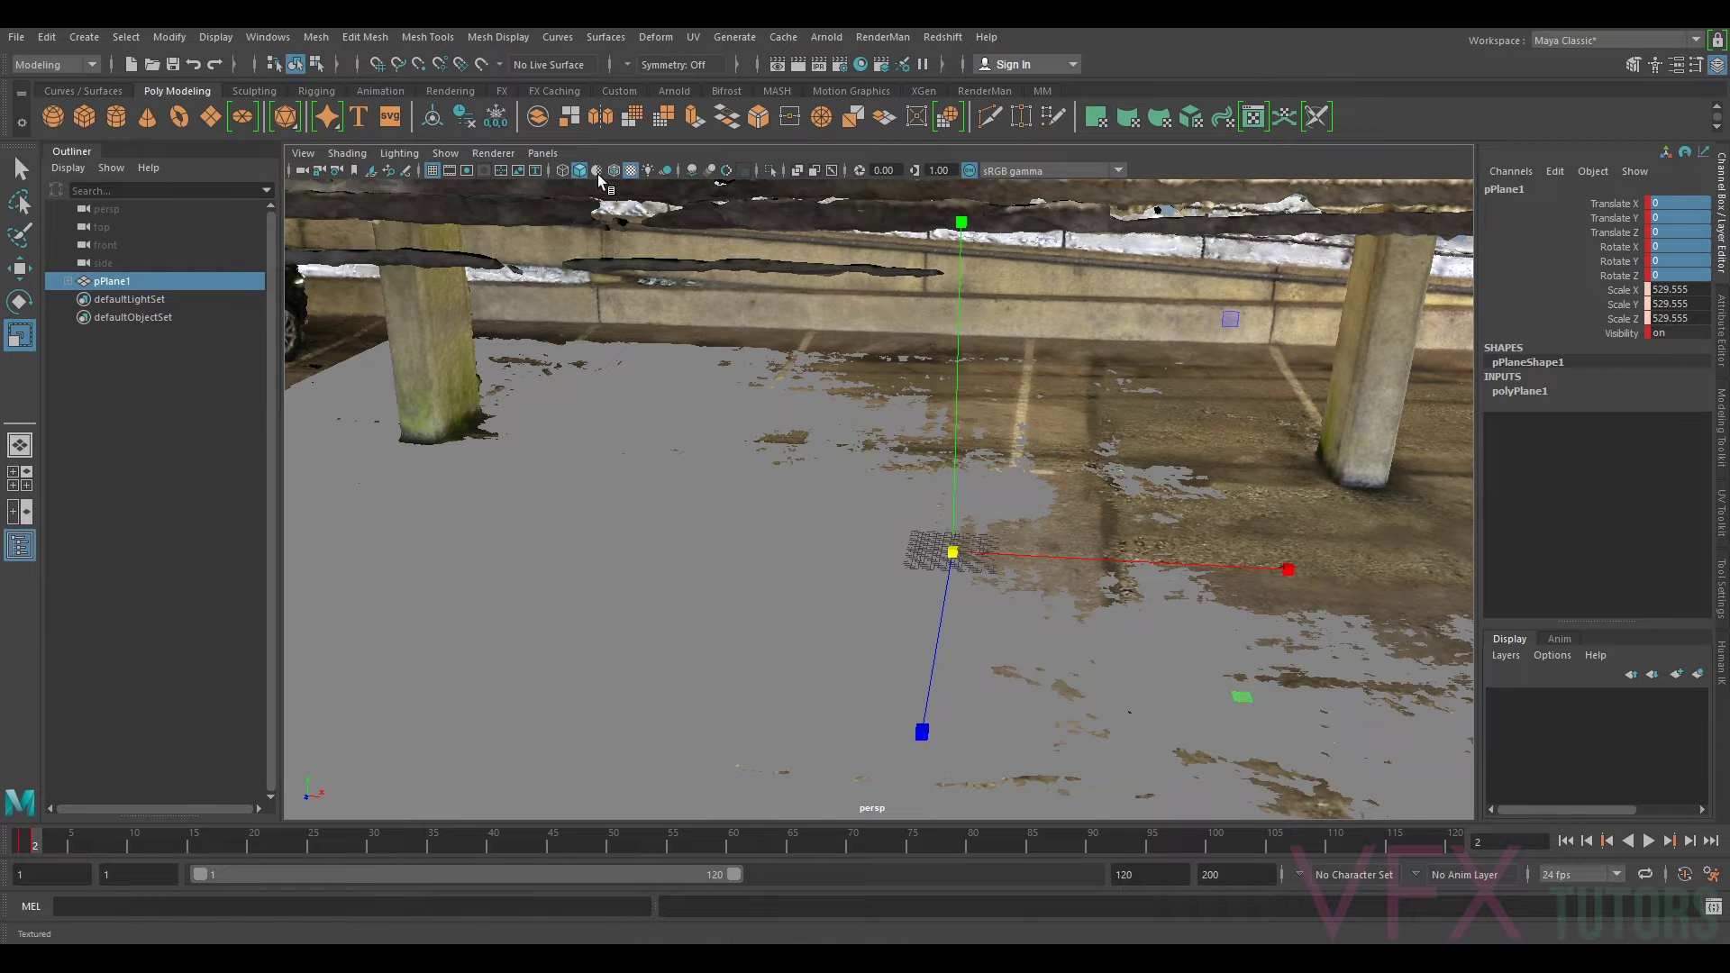
Step: Create a polygon cube and set its width, height and depth to 230
left_click(87, 124)
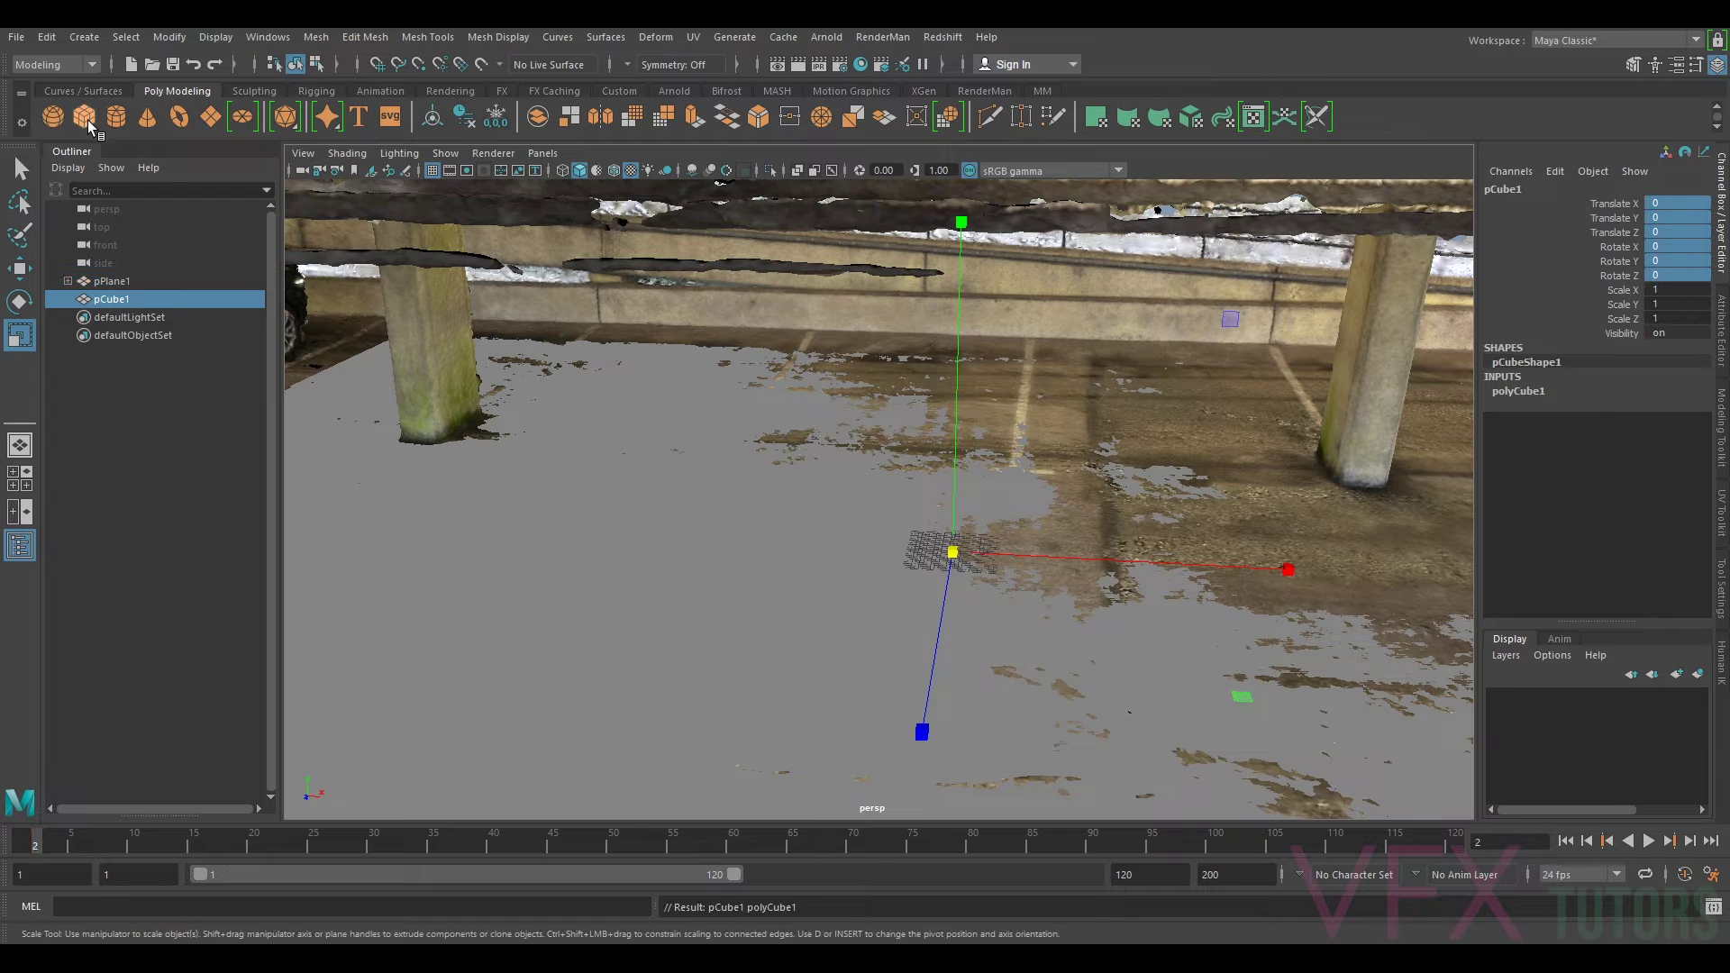
left_click(1723, 344)
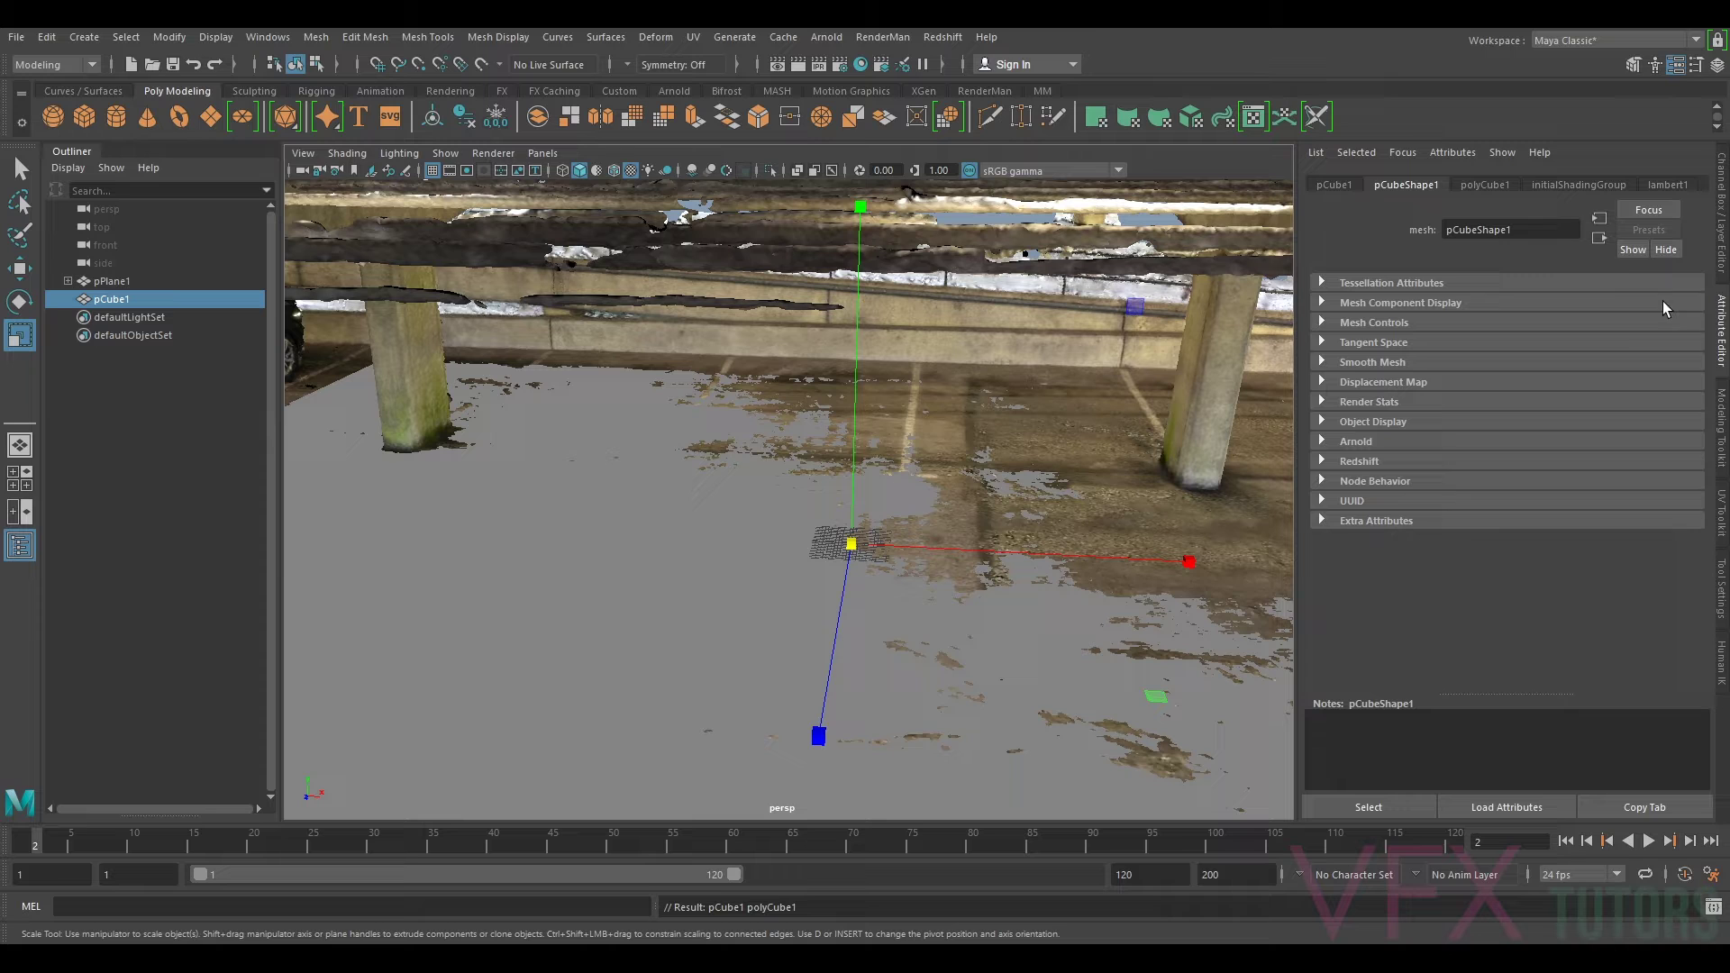
left_click(1482, 185)
left_click(1498, 305)
double_click(1498, 305)
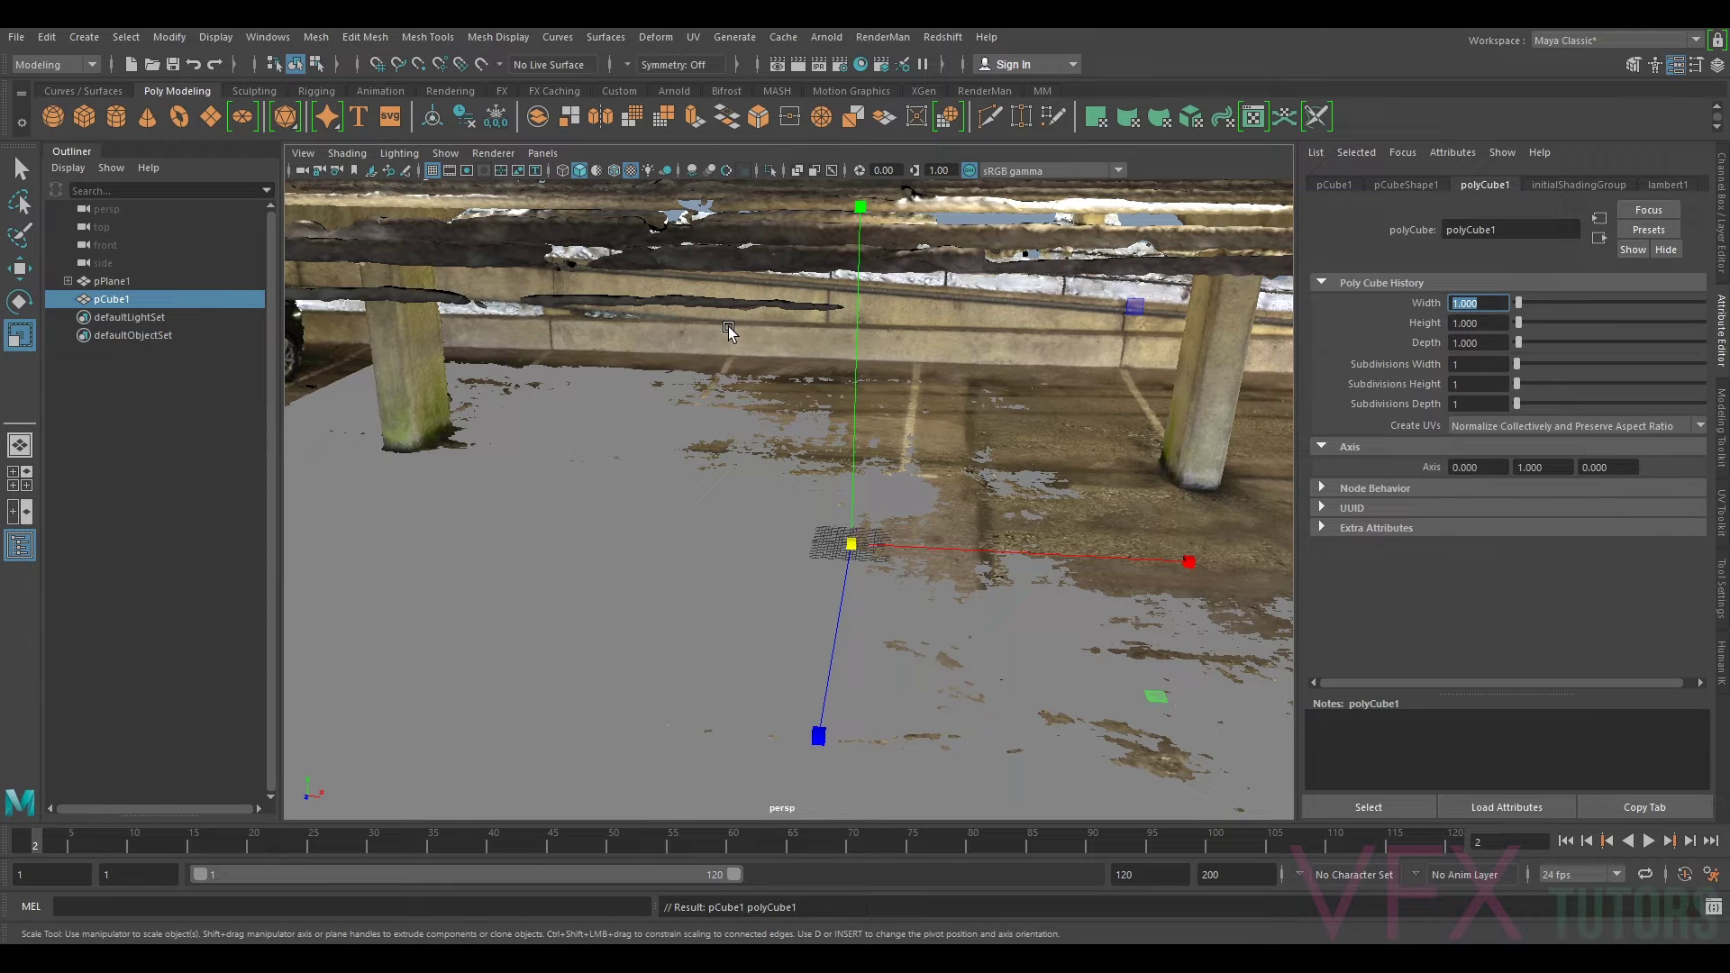
type("230")
left_click(1473, 323)
type("230")
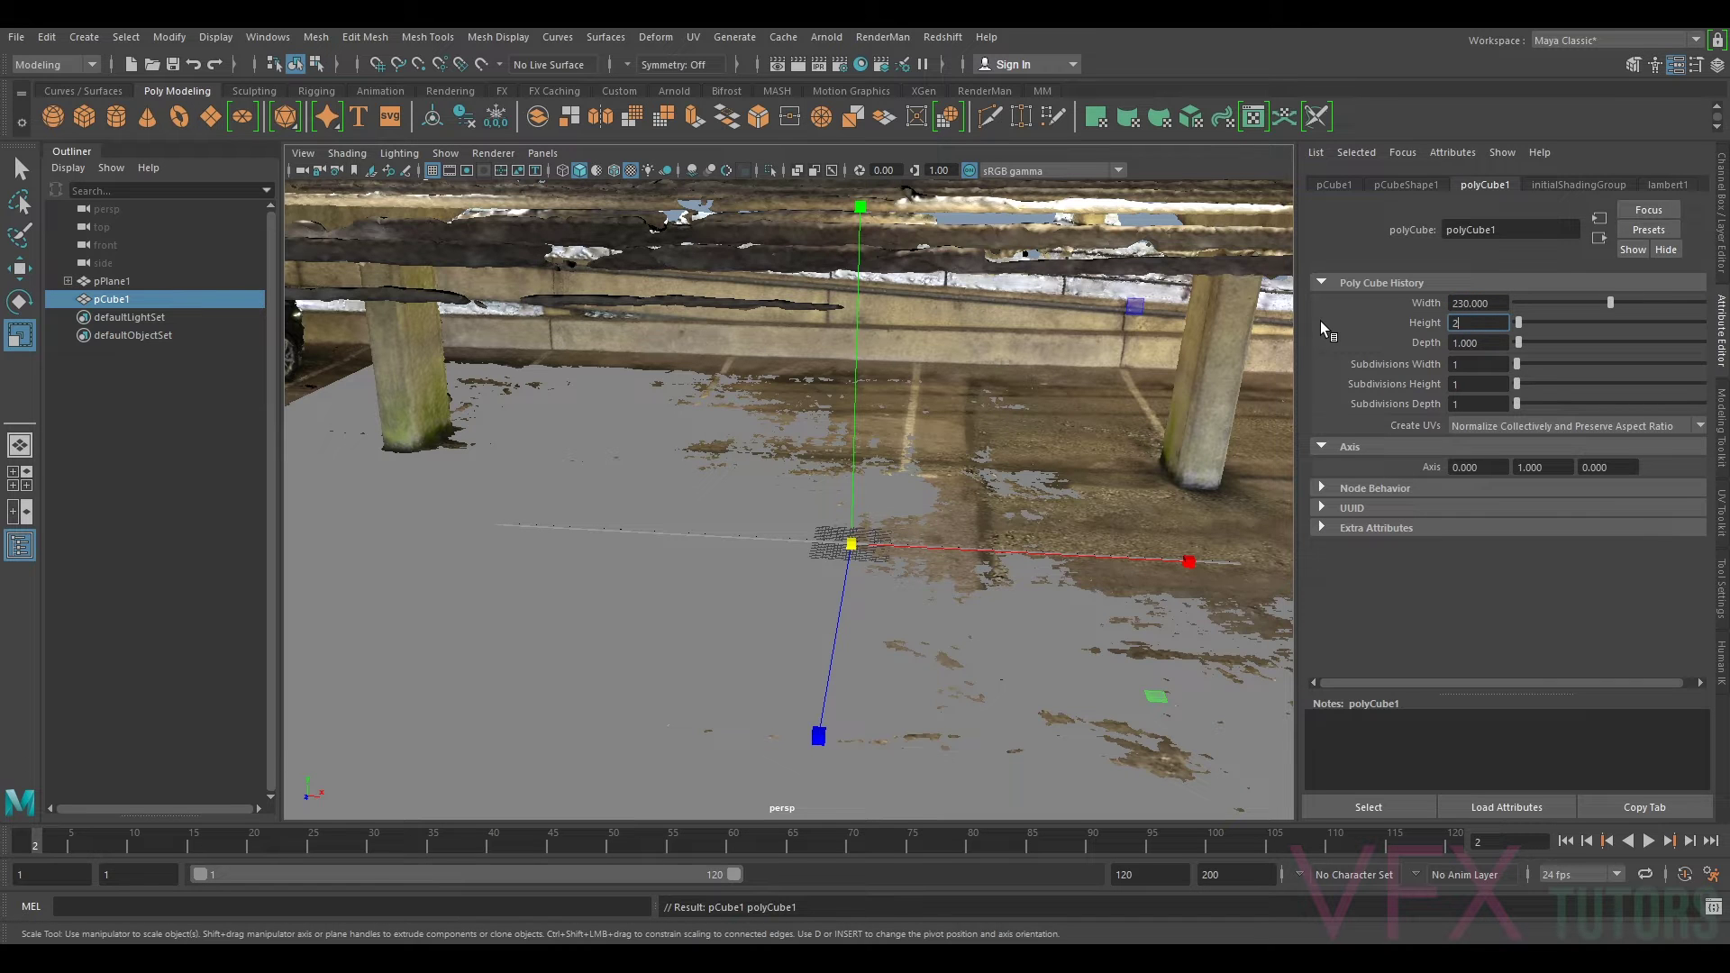
left_click(1483, 340)
type("230")
key("Return")
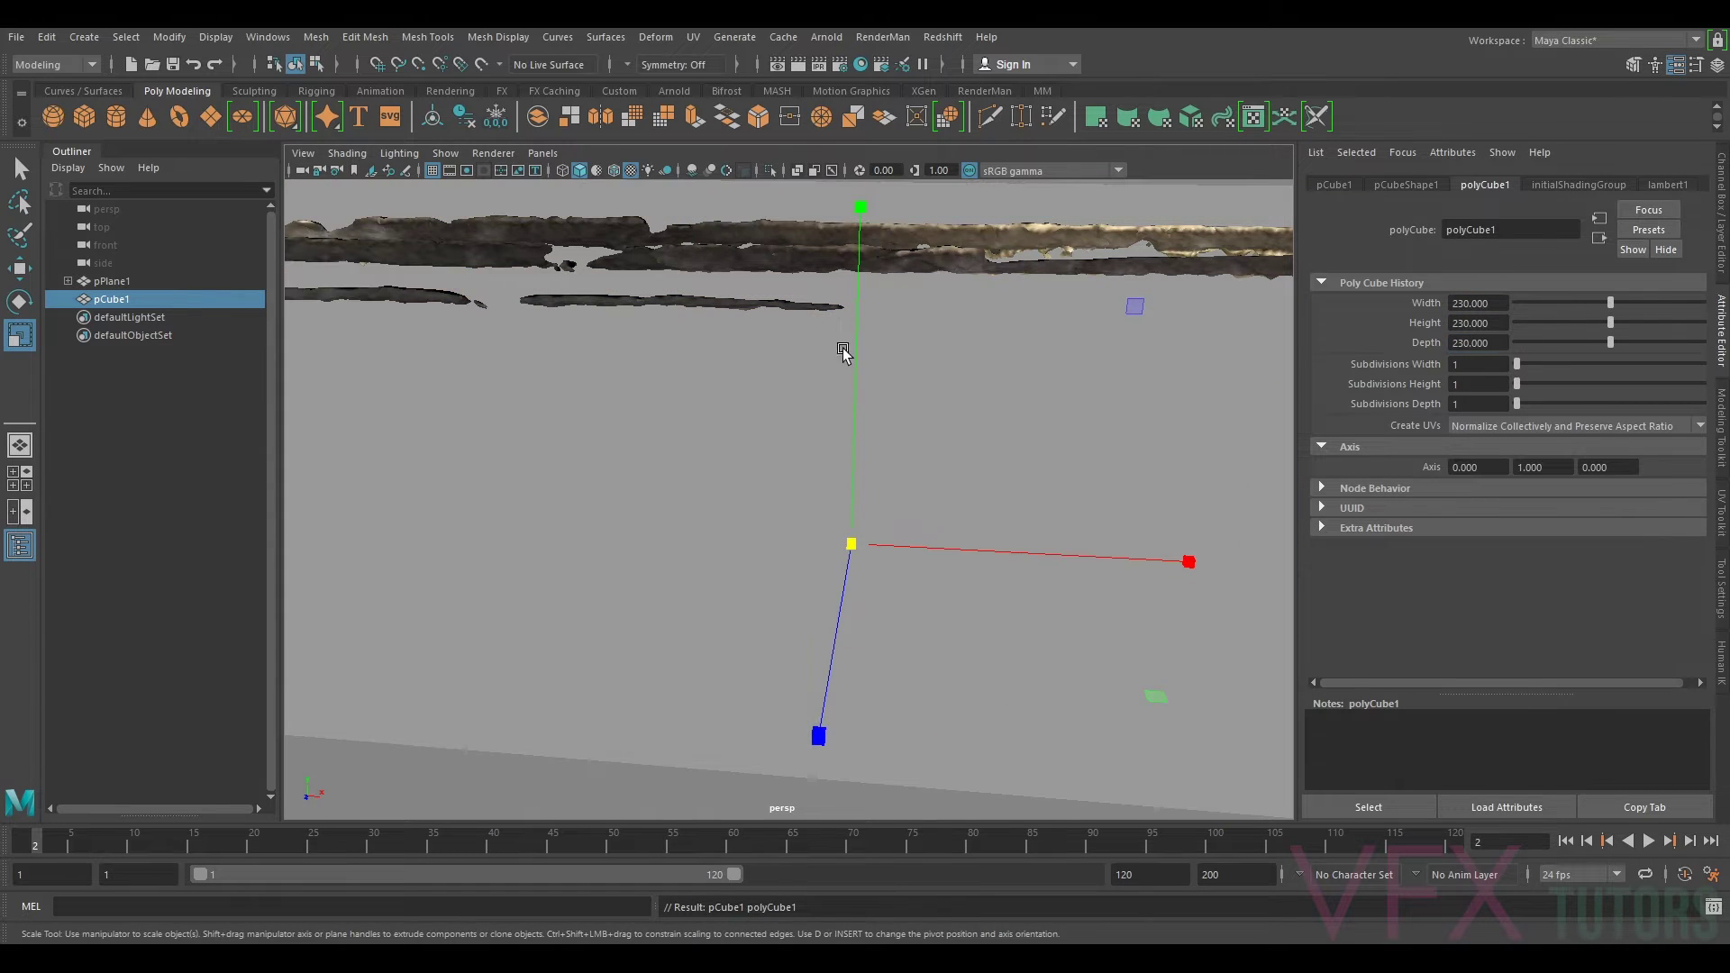
Step: Scale the plane with the scan up uniformly until a parking bay roughly compares with the 230-unit cube, undoing the last overshoot
key("f")
left_click_drag(829, 364, 904, 397, "alt")
scroll(845, 413, "up", 6)
left_click(112, 282)
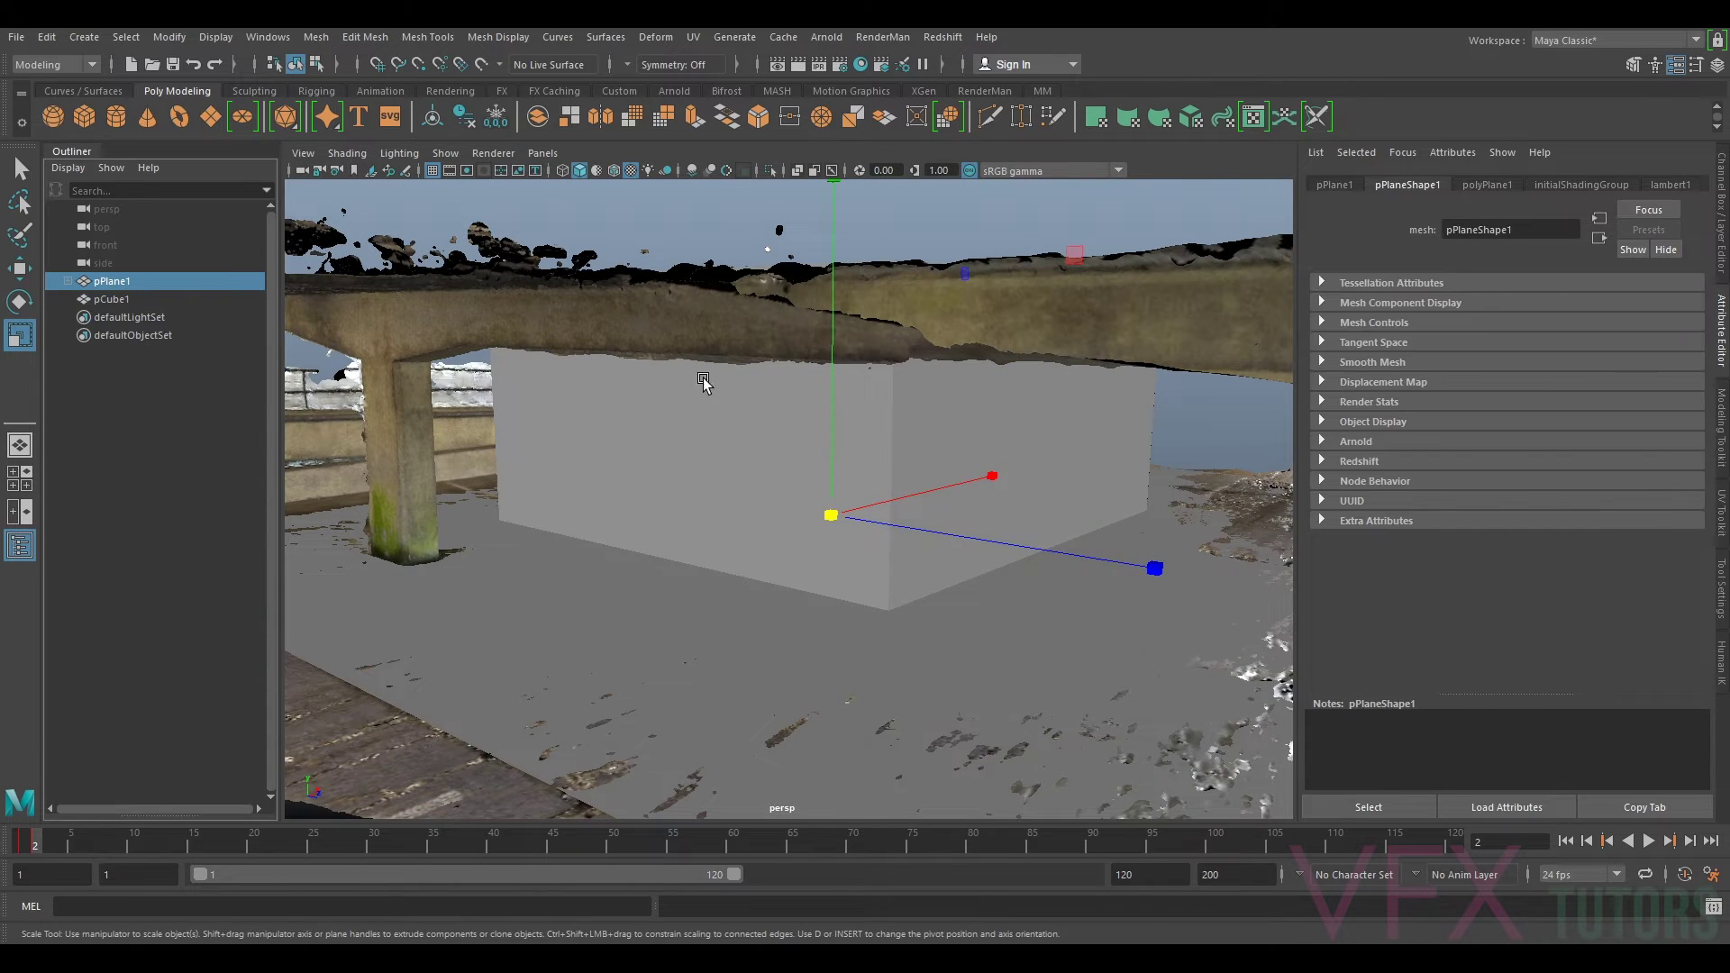
left_click_drag(831, 520, 1420, 424)
scroll(784, 350, "down", 10)
left_click_drag(784, 349, 631, 424, "alt")
scroll(634, 428, "up", 5)
left_click_drag(814, 571, 1011, 515, "alt")
left_click_drag(803, 526, 1384, 509)
scroll(938, 573, "down", 5)
left_click_drag(938, 574, 295, 555, "alt")
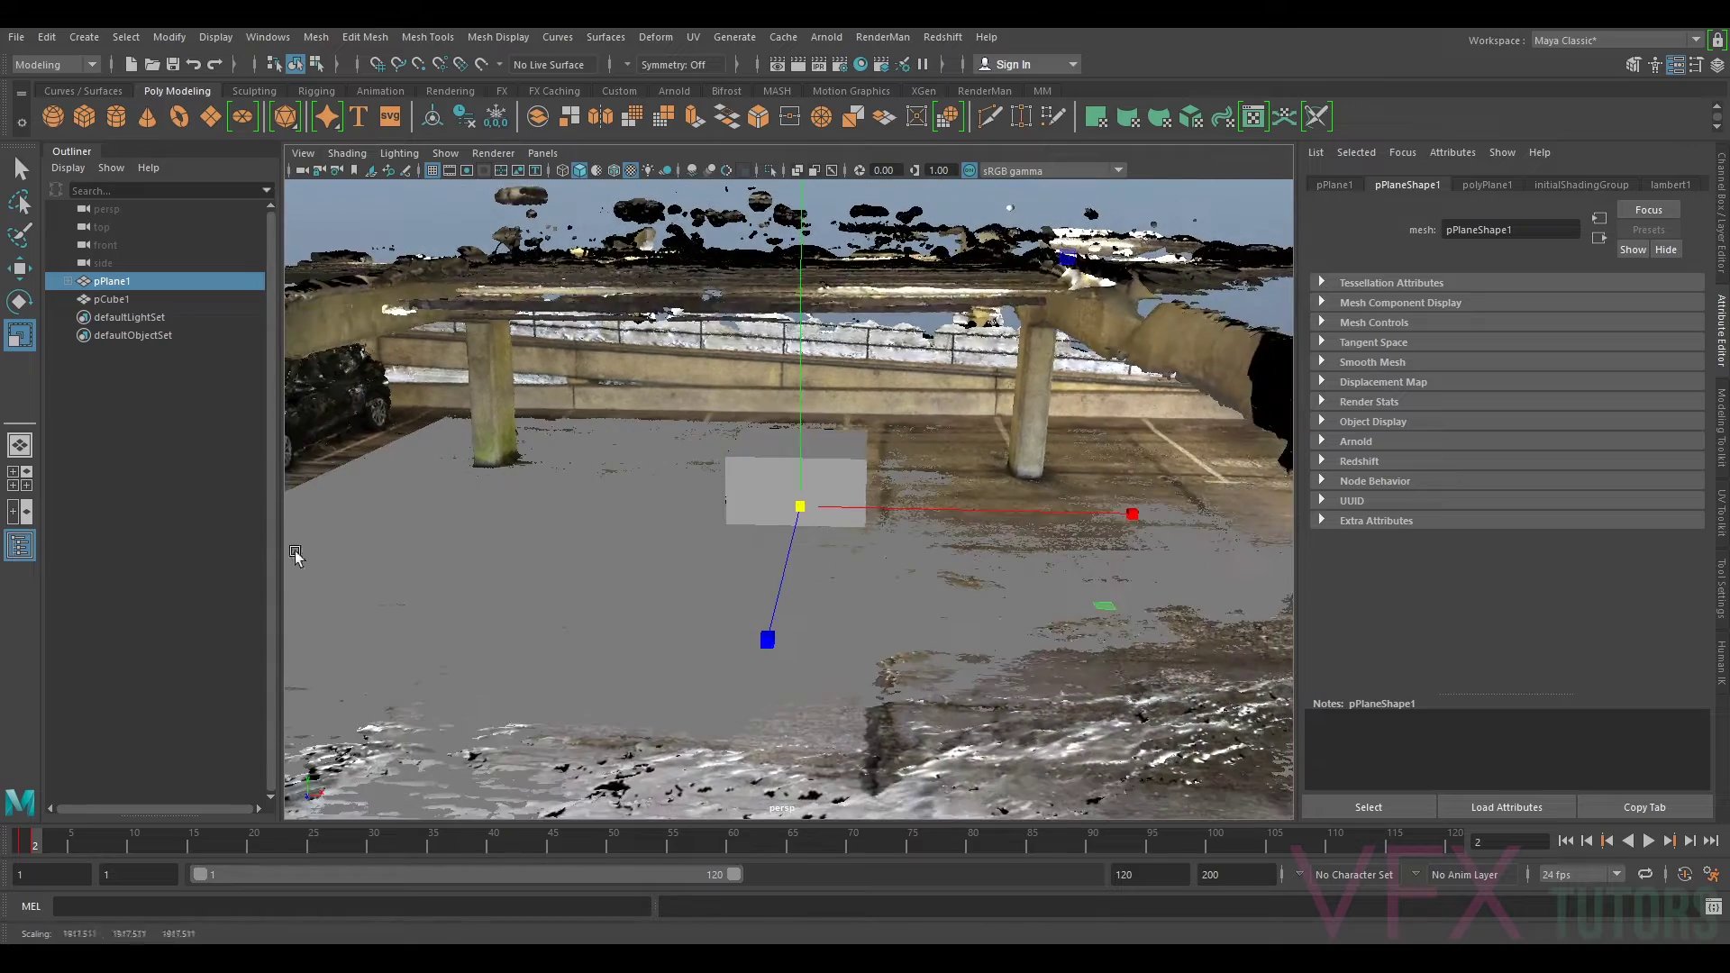
middle_click_drag(746, 476, 946, 494, "alt")
left_click_drag(1008, 521, 787, 547)
key("ctrl+z")
Step: Move the cube back across the floor towards the marked parking bay
left_click_drag(991, 520, 1062, 482, "alt")
left_click(1022, 581)
key("w")
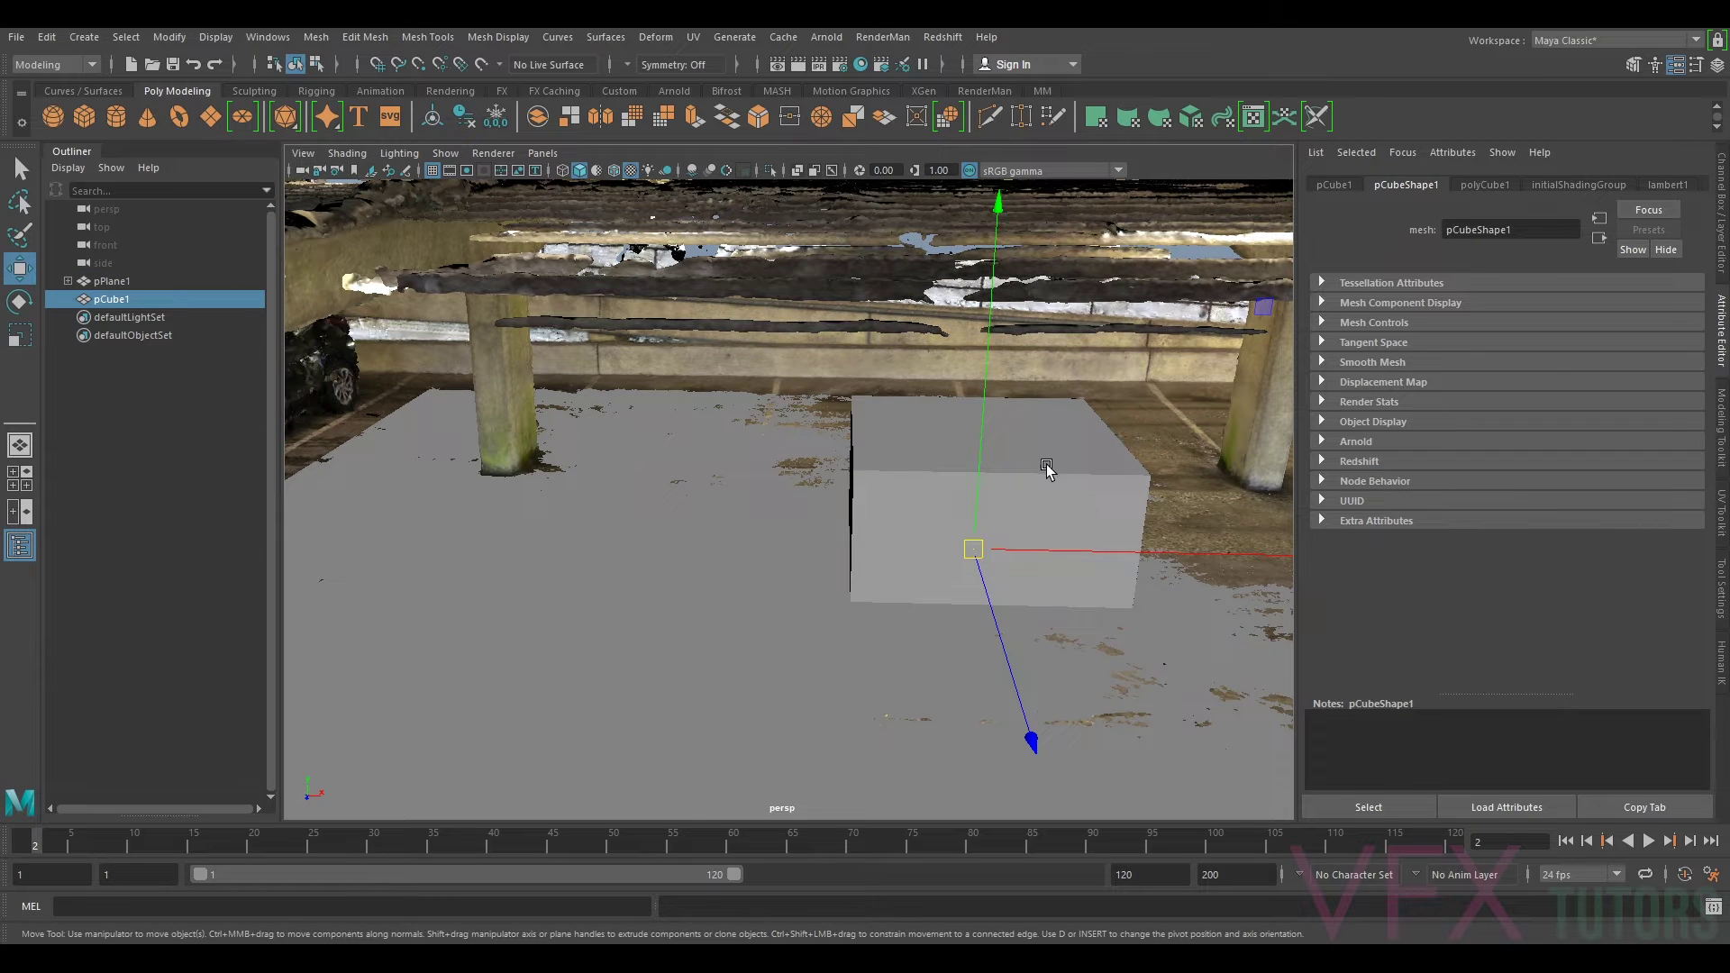
left_click_drag(1003, 597, 937, 495)
left_click_drag(1003, 450, 878, 495)
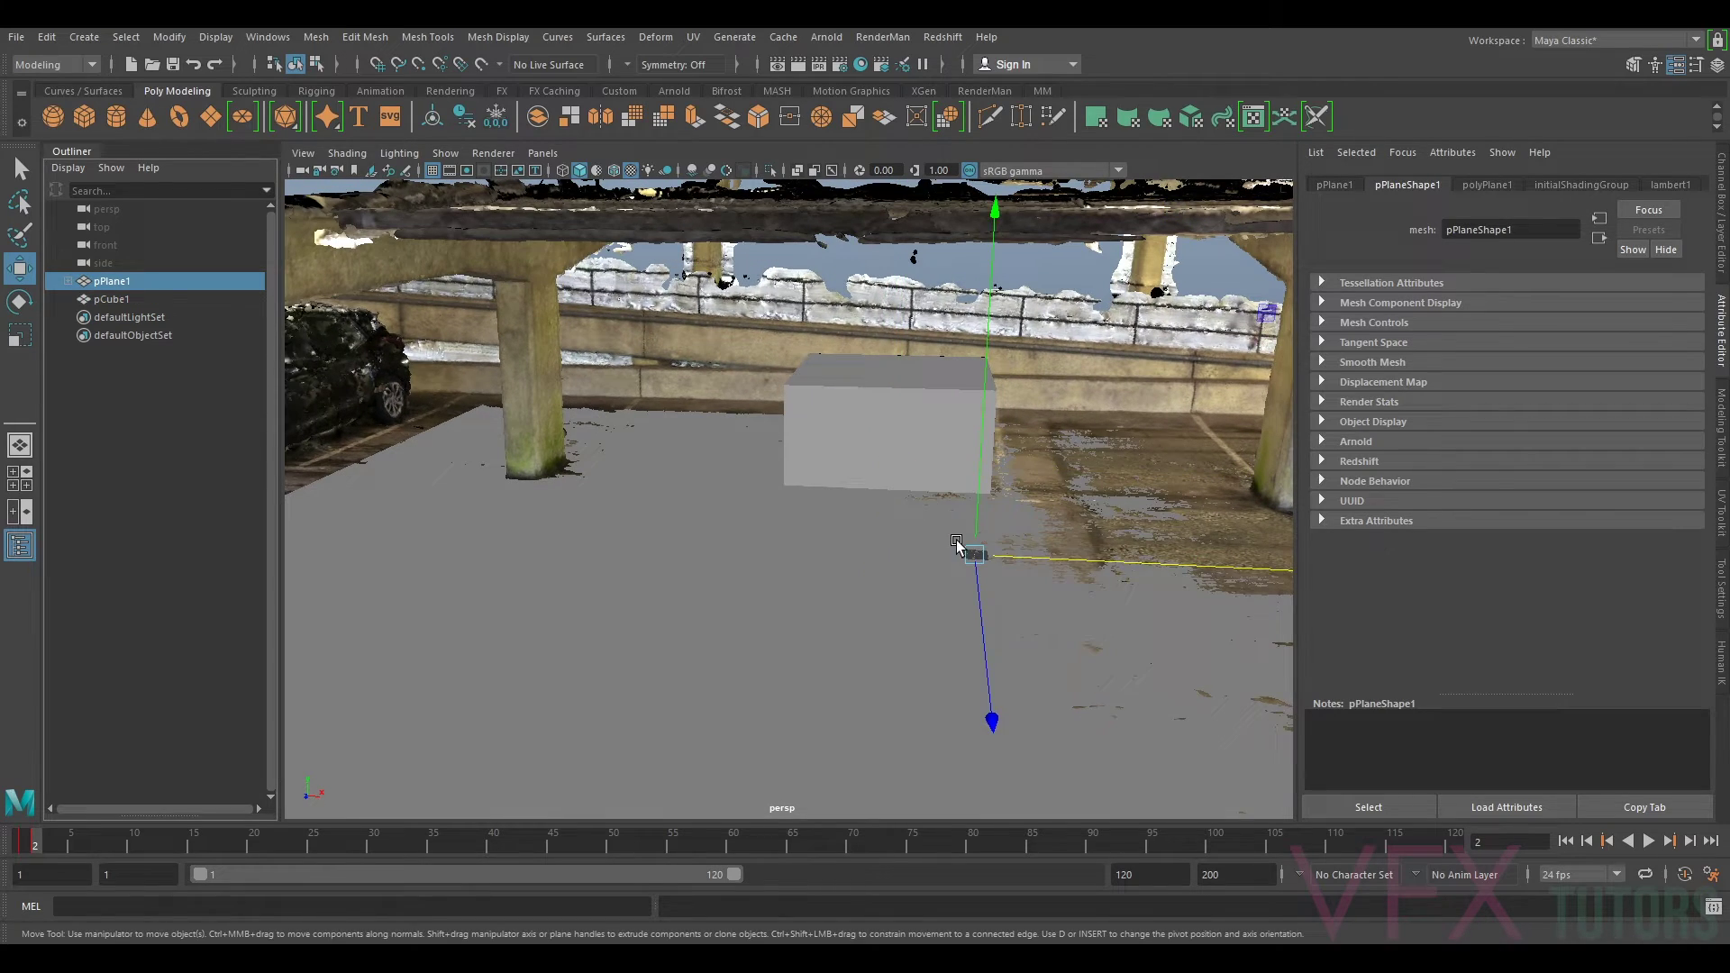
Step: Scale the plane and scan down uniformly to about 1224.9, judging the bay width against the cube
key("r")
left_click_drag(973, 553, 432, 555)
mouse_move(818, 559)
left_mouse_down("alt")
mouse_move(853, 563)
mouse_move(726, 545)
mouse_move(811, 541)
mouse_move(803, 559)
left_mouse_up("alt")
left_click_drag(970, 547, 964, 540, "alt")
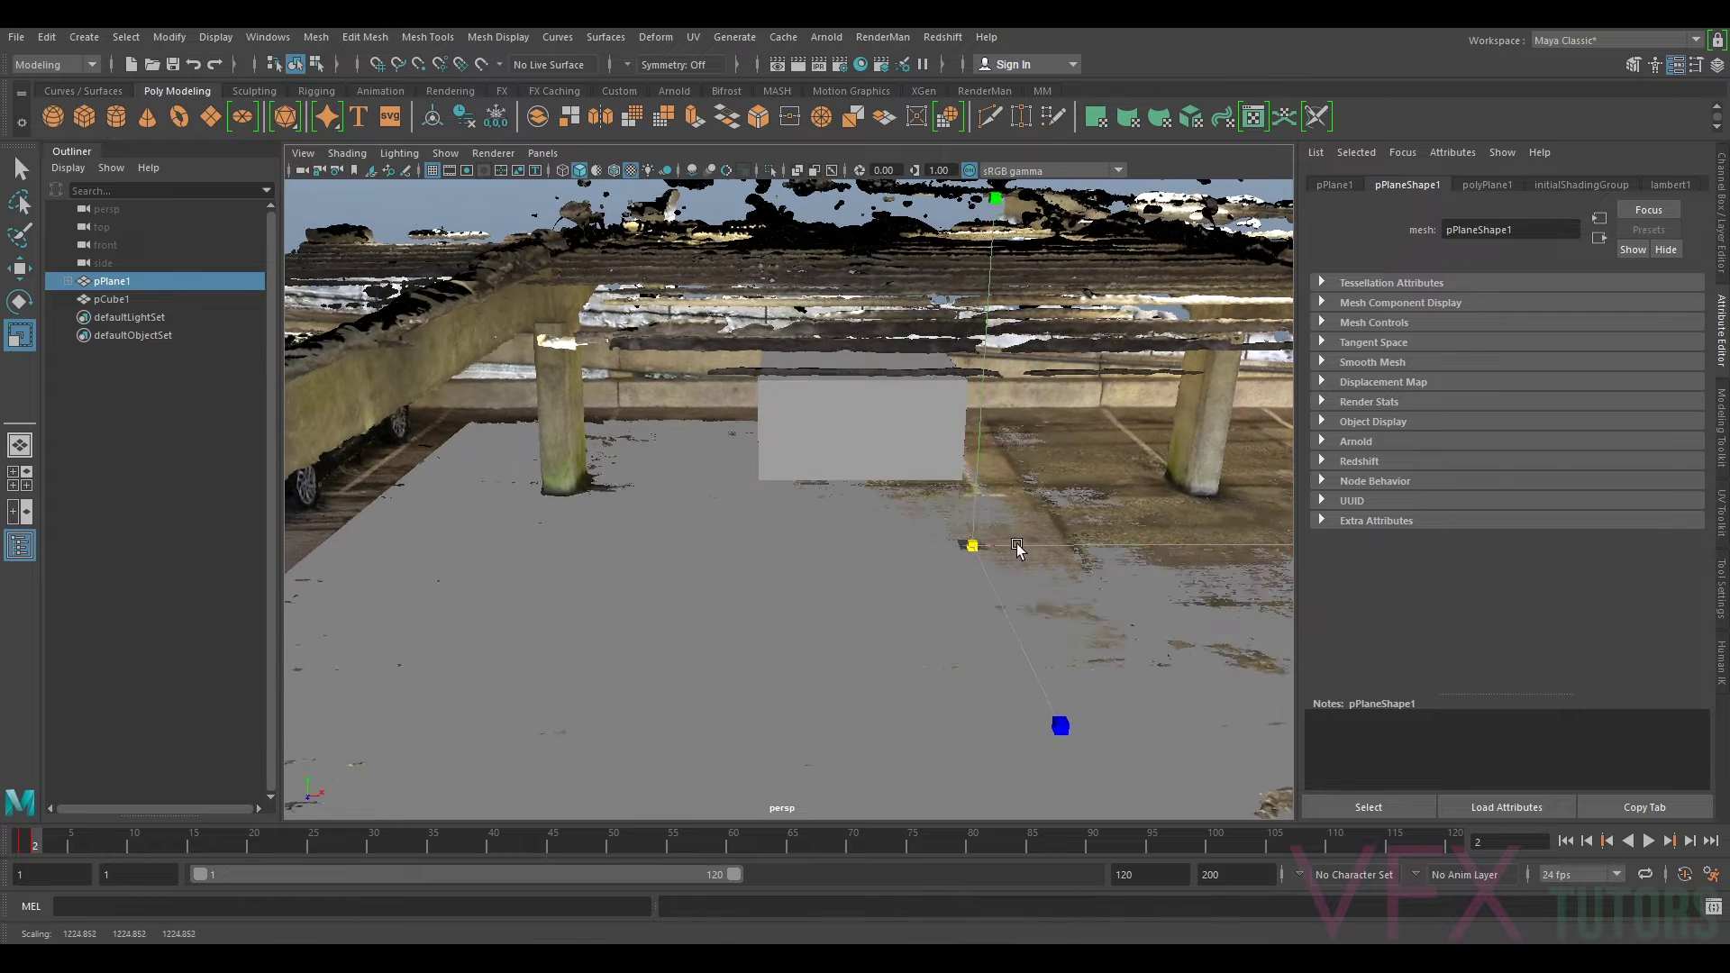
Step: Select the cube and line its side up with the painted parking bay line
key("w")
left_click(895, 451)
left_click_drag(894, 451, 1002, 477)
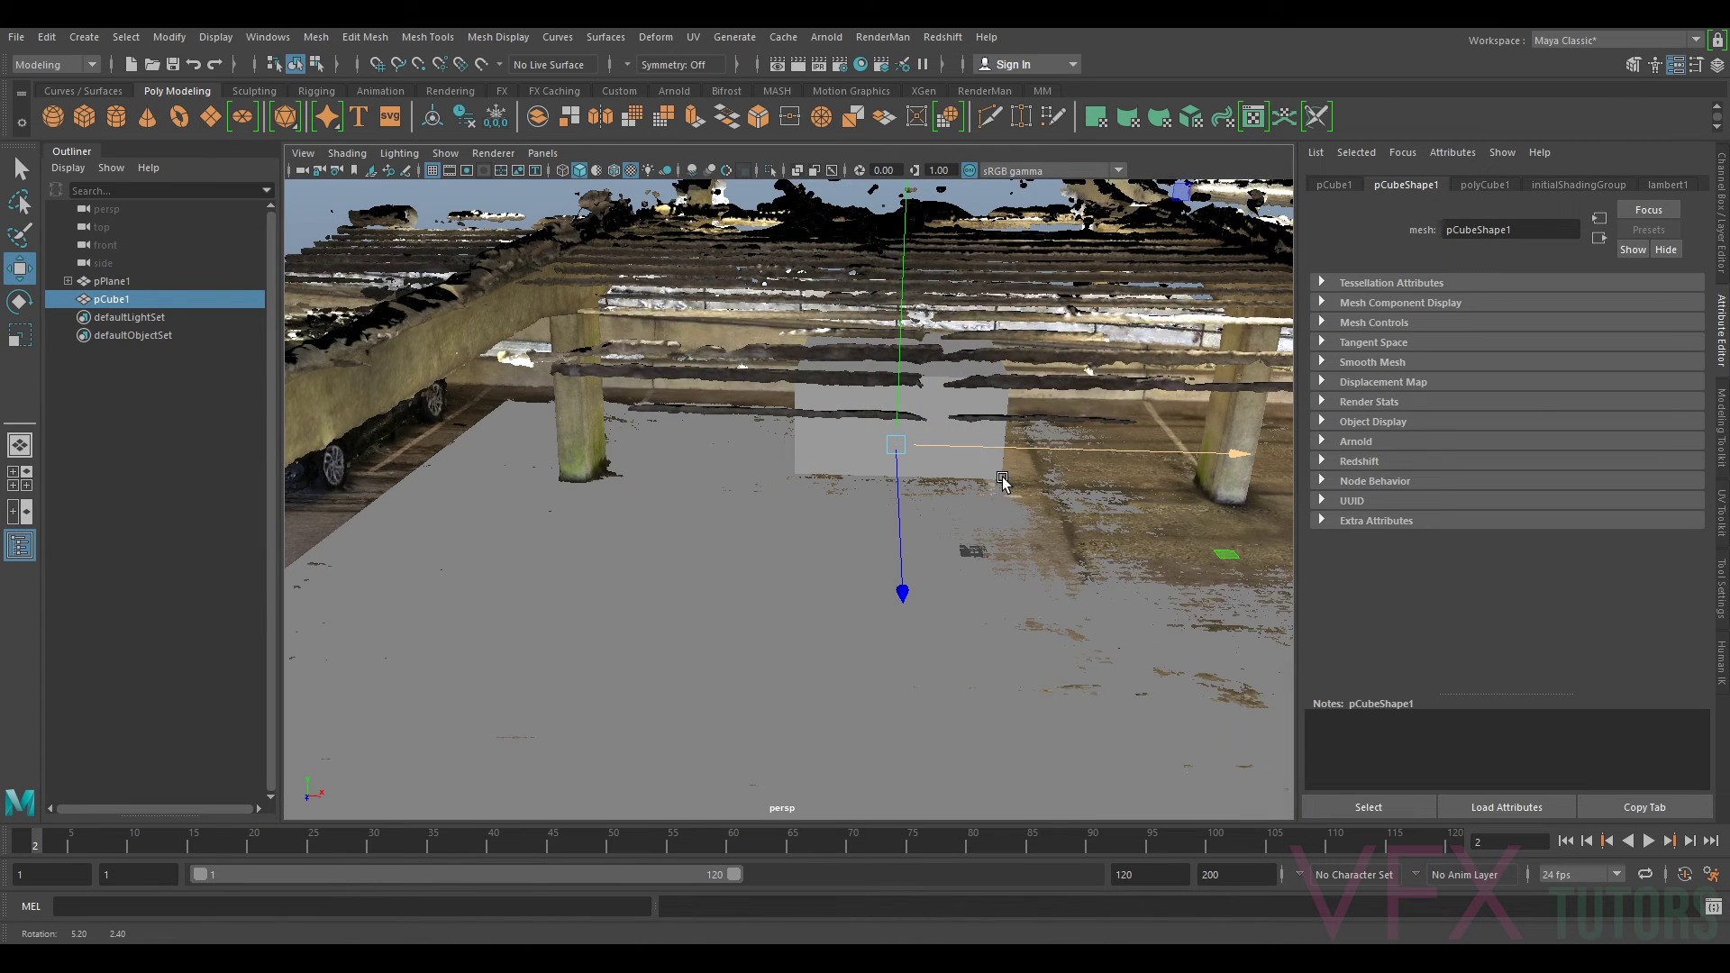
Step: Scale the plane and scan up slightly to refine the bay width relative to the cube
left_click(112, 281)
key("r")
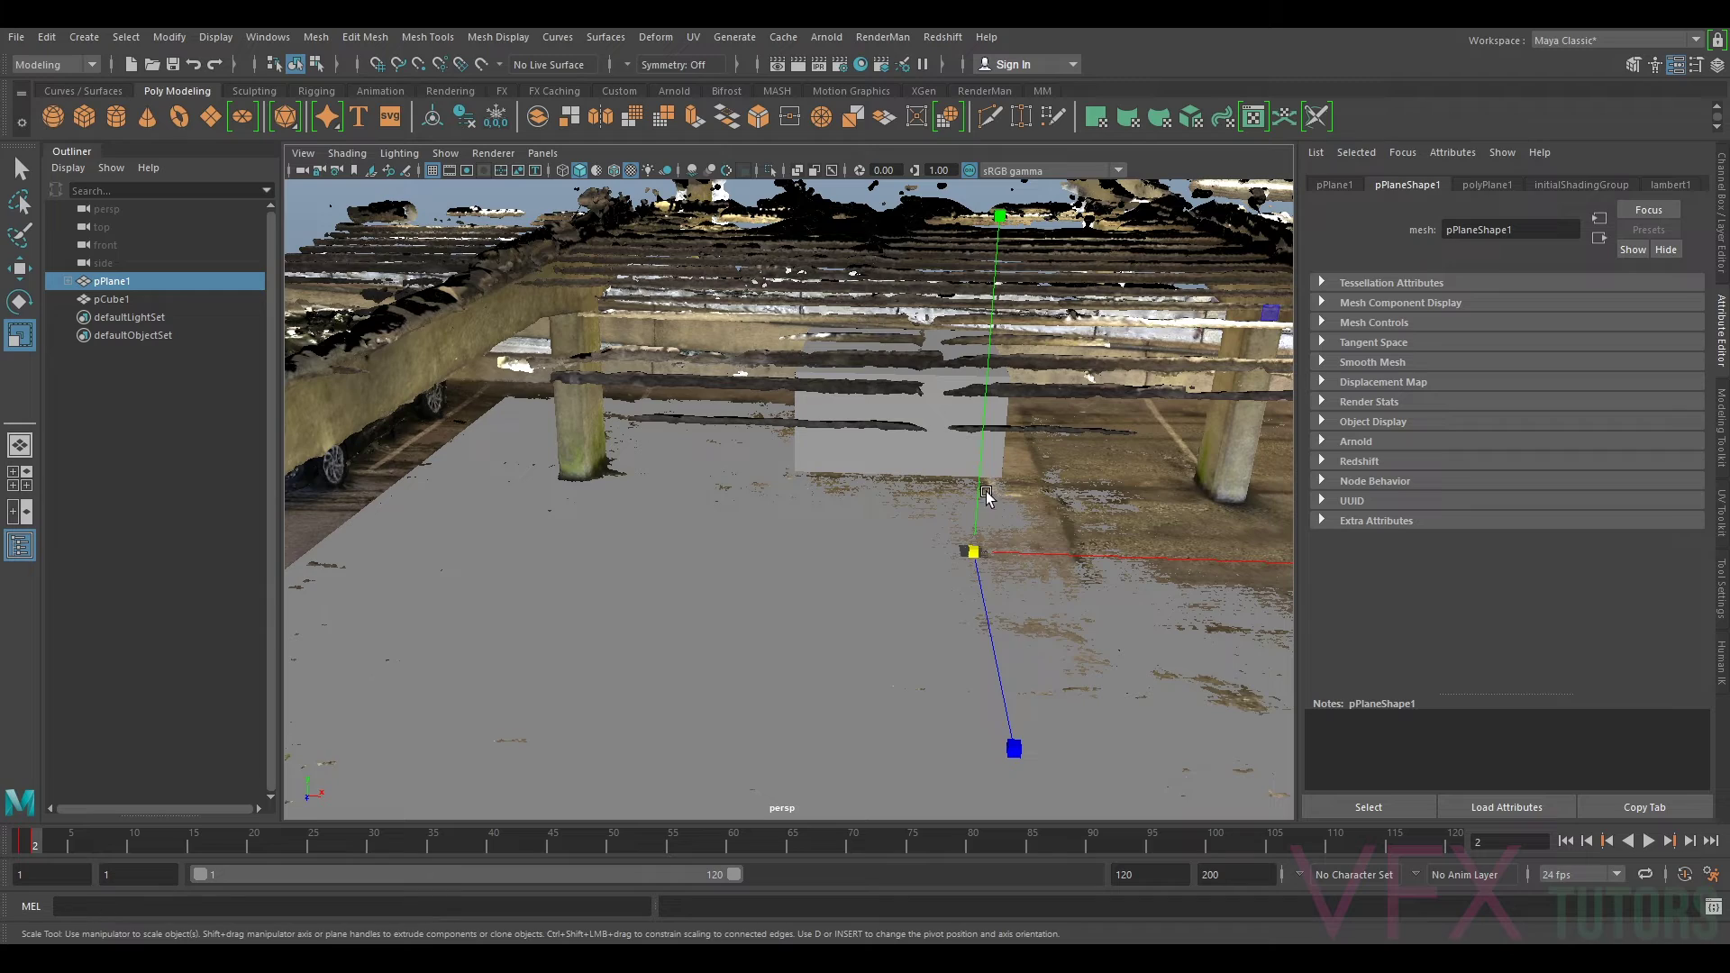
left_click_drag(969, 556, 1079, 534)
mouse_move(872, 535)
left_mouse_down("alt")
mouse_move(889, 529)
mouse_move(874, 521)
left_mouse_up("alt")
Step: Slide the cube sideways along X into the parking bay and inspect its edges against the painted lines up close
left_click(854, 399)
key("w")
left_click_drag(964, 461, 900, 462)
middle_click_drag(900, 463, 821, 492, "alt")
right_click_drag(821, 492, 915, 491, "alt")
left_click_drag(915, 491, 904, 485, "alt")
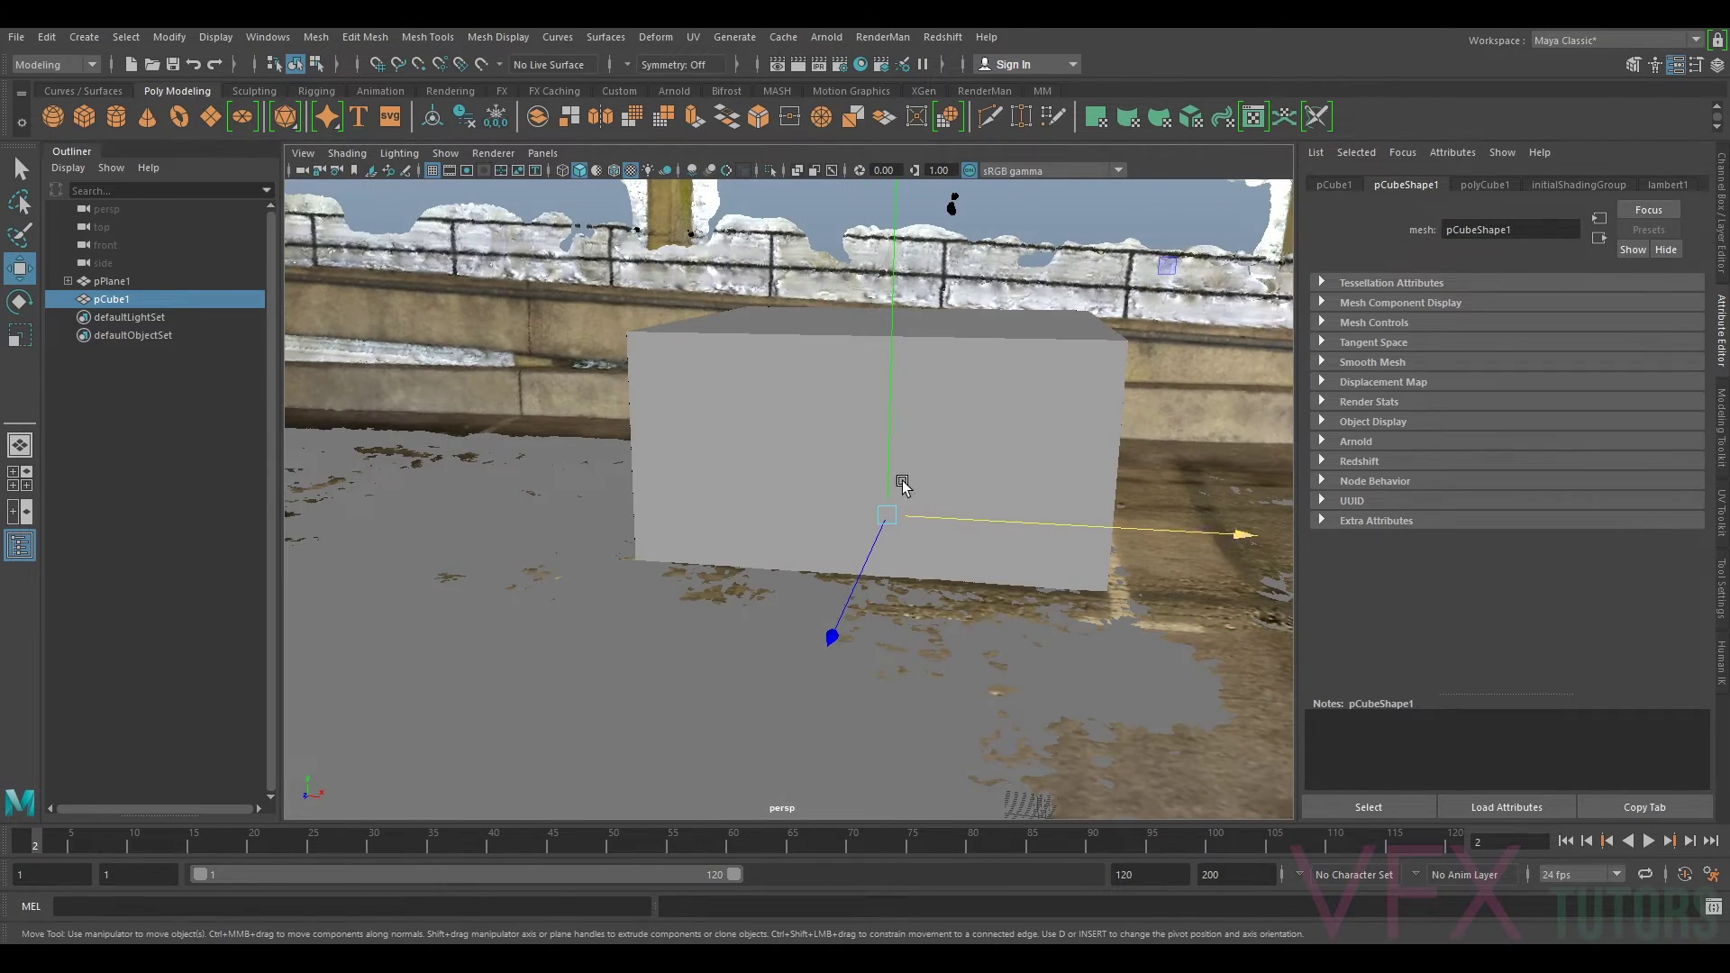
Step: Keyframe all channels of the floor plane pPlane1 at frame 2 to store its new scale
left_click_drag(1159, 463, 1087, 504, "alt")
scroll(1105, 502, "down", 5)
left_click_drag(768, 486, 1031, 349, "alt")
left_click(1722, 251)
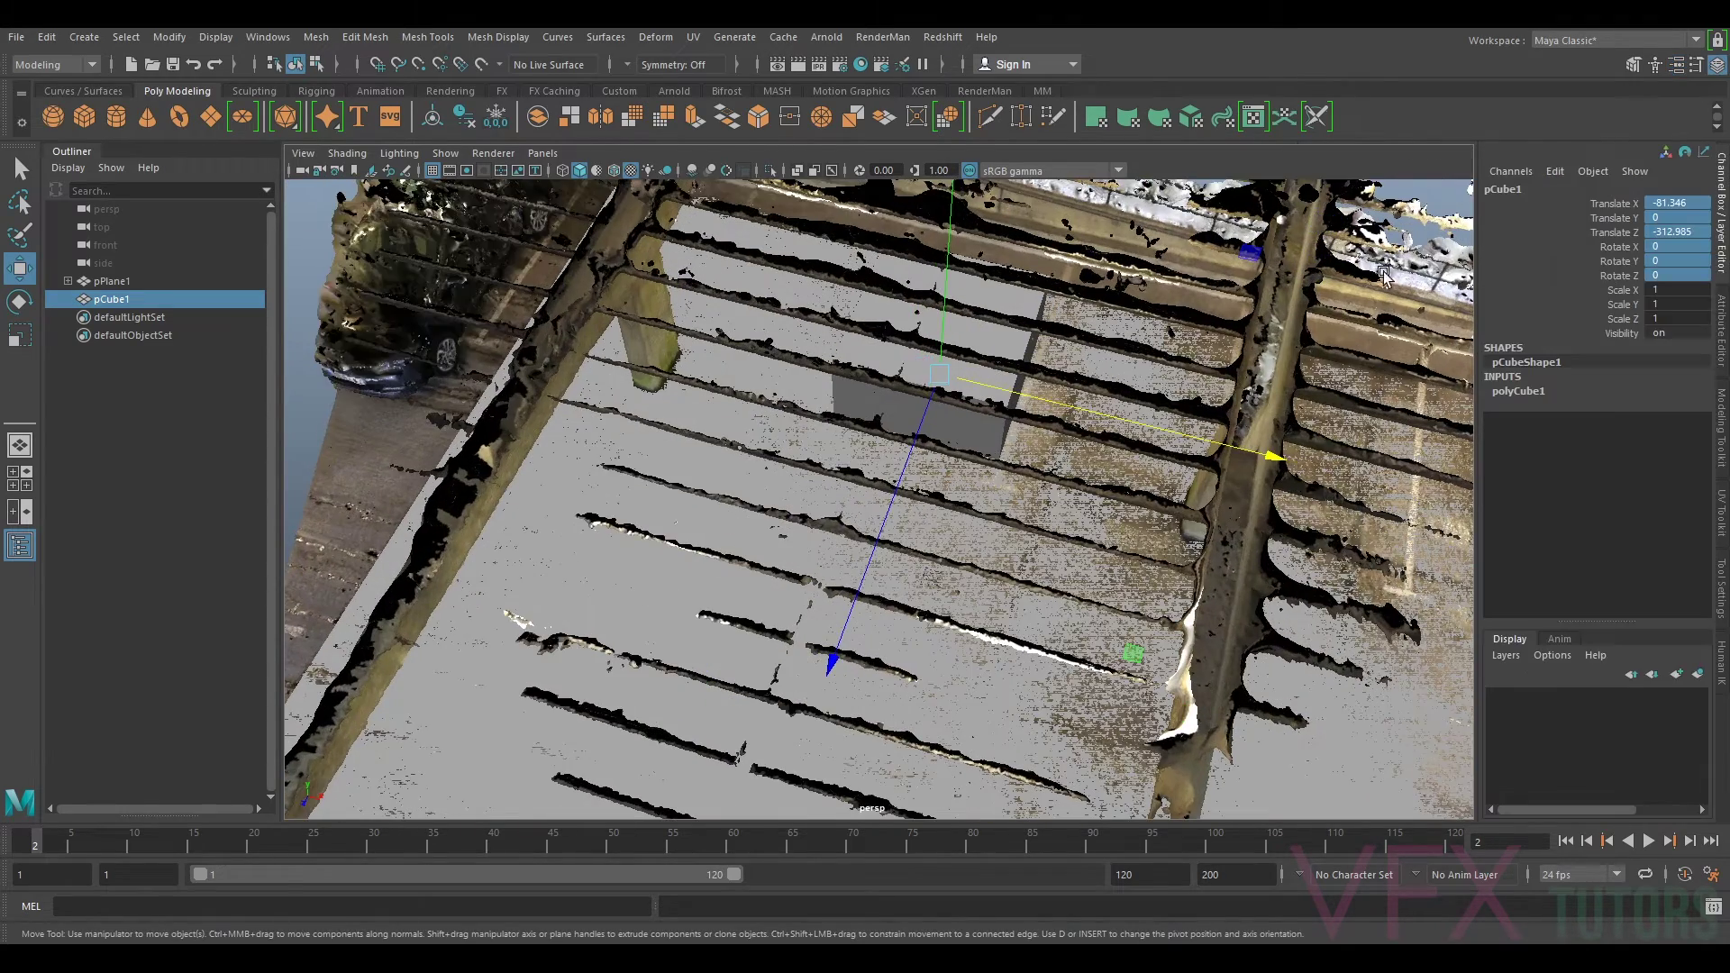
left_click_drag(1023, 573, 955, 703, "alt")
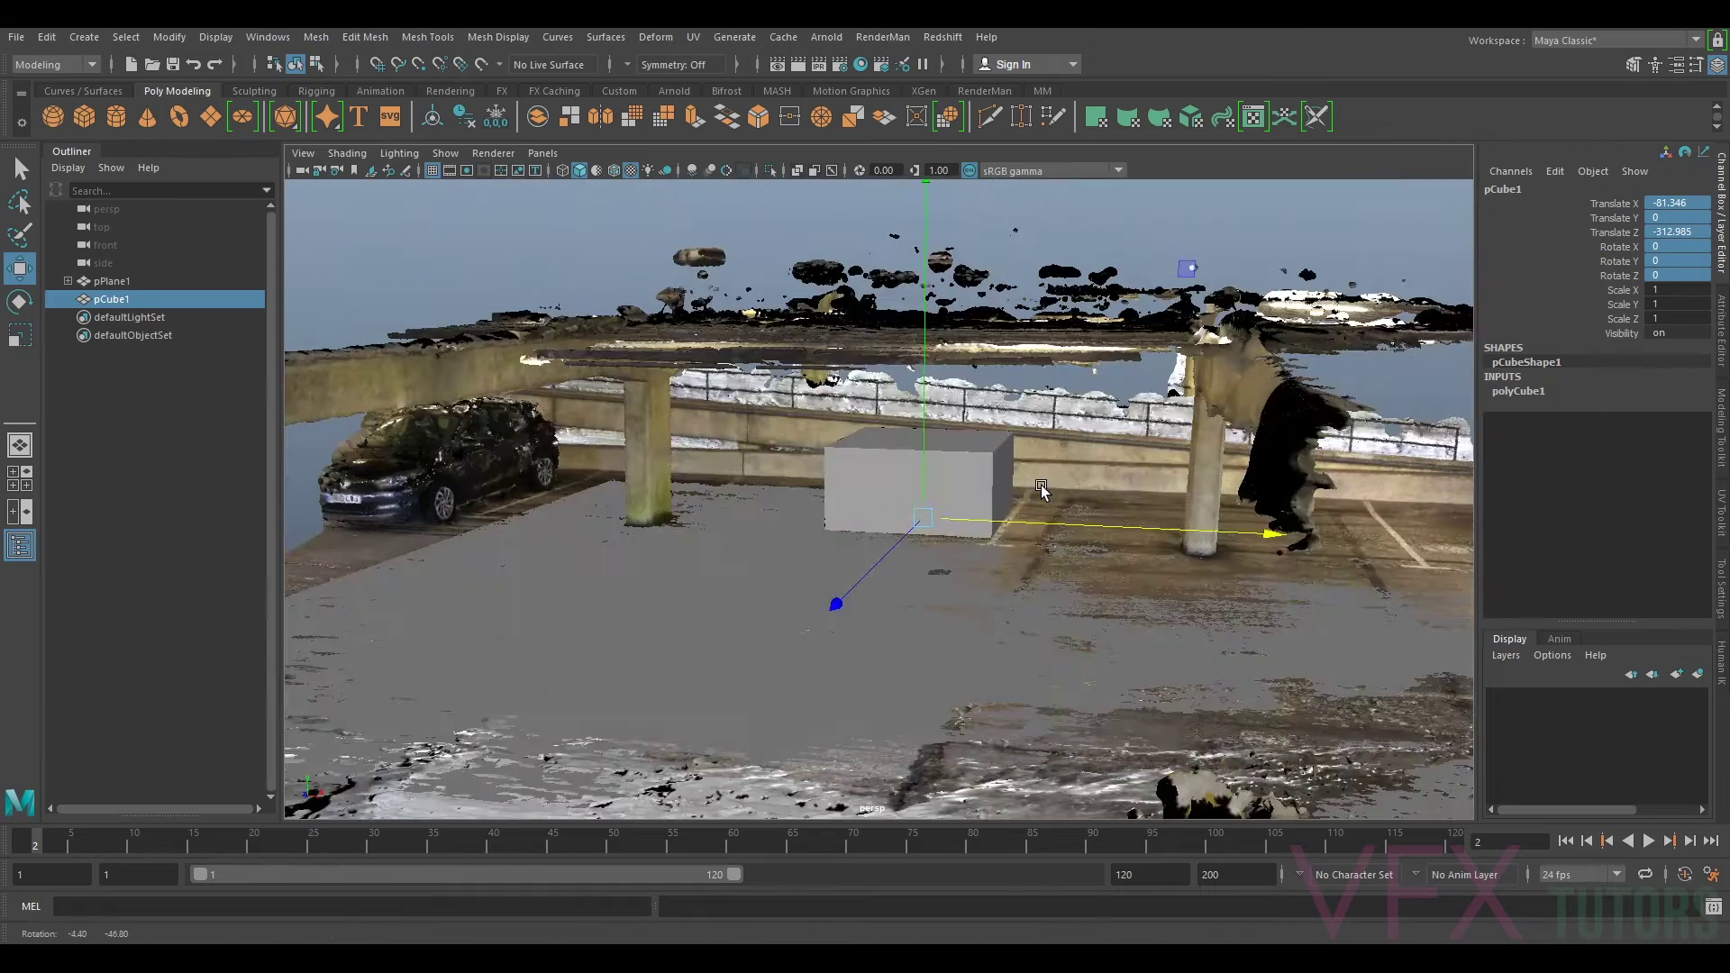
left_click(110, 281)
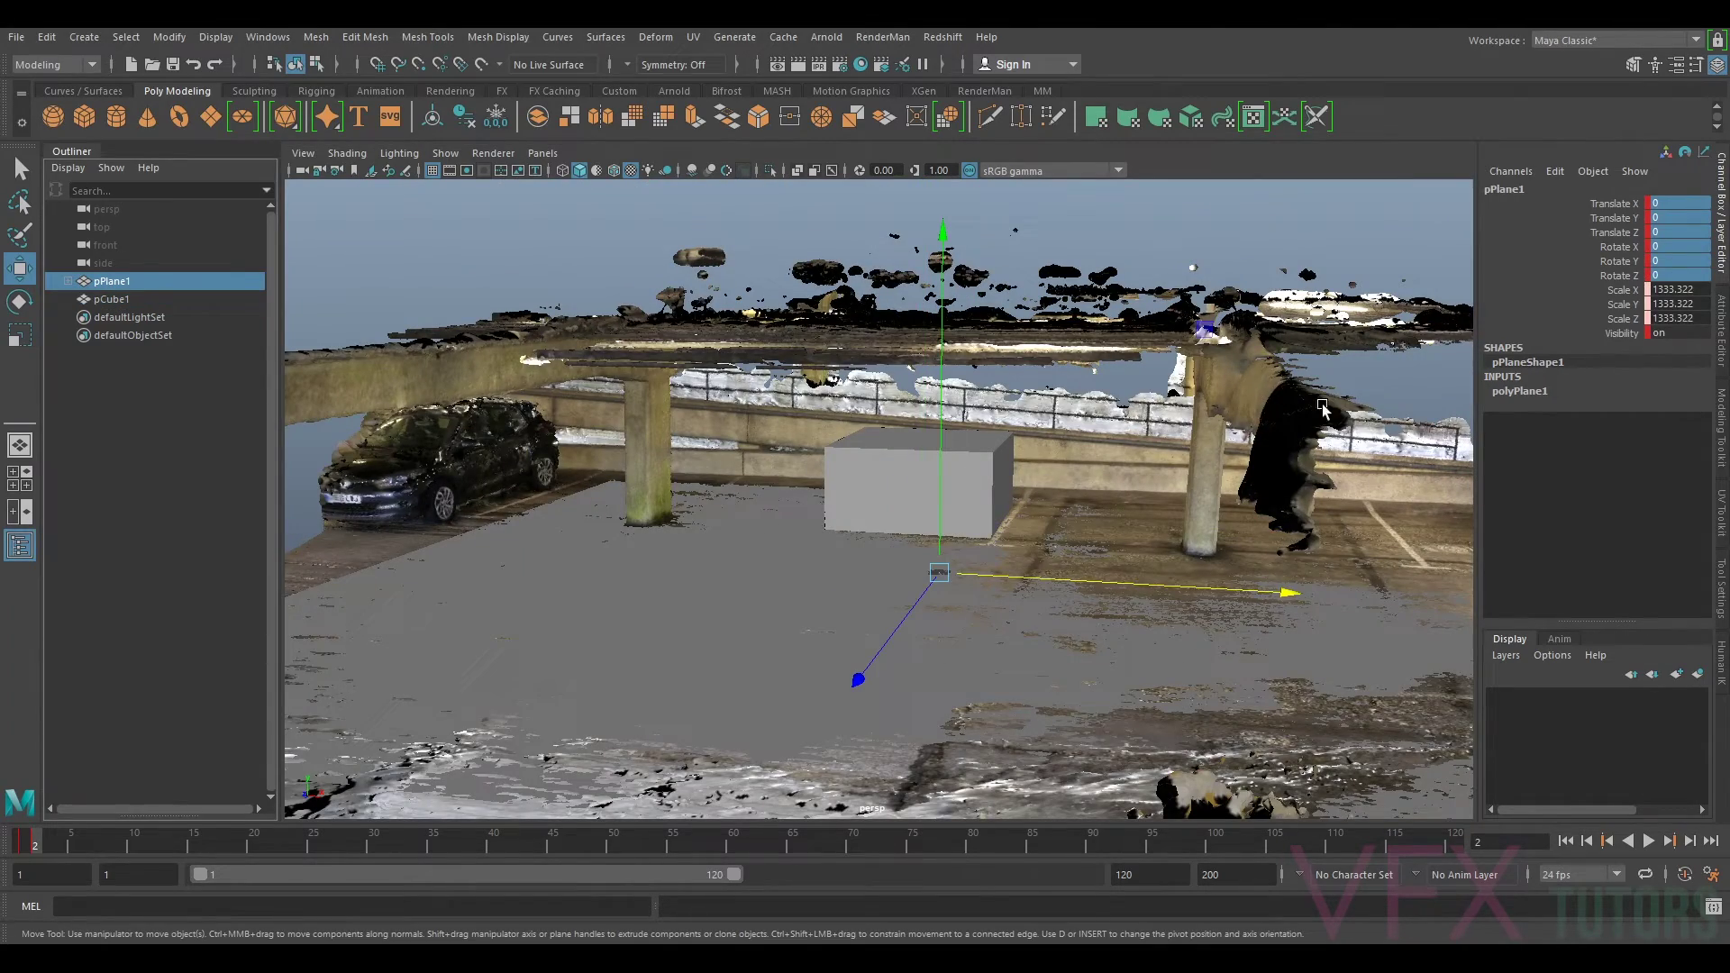
left_click(1038, 463)
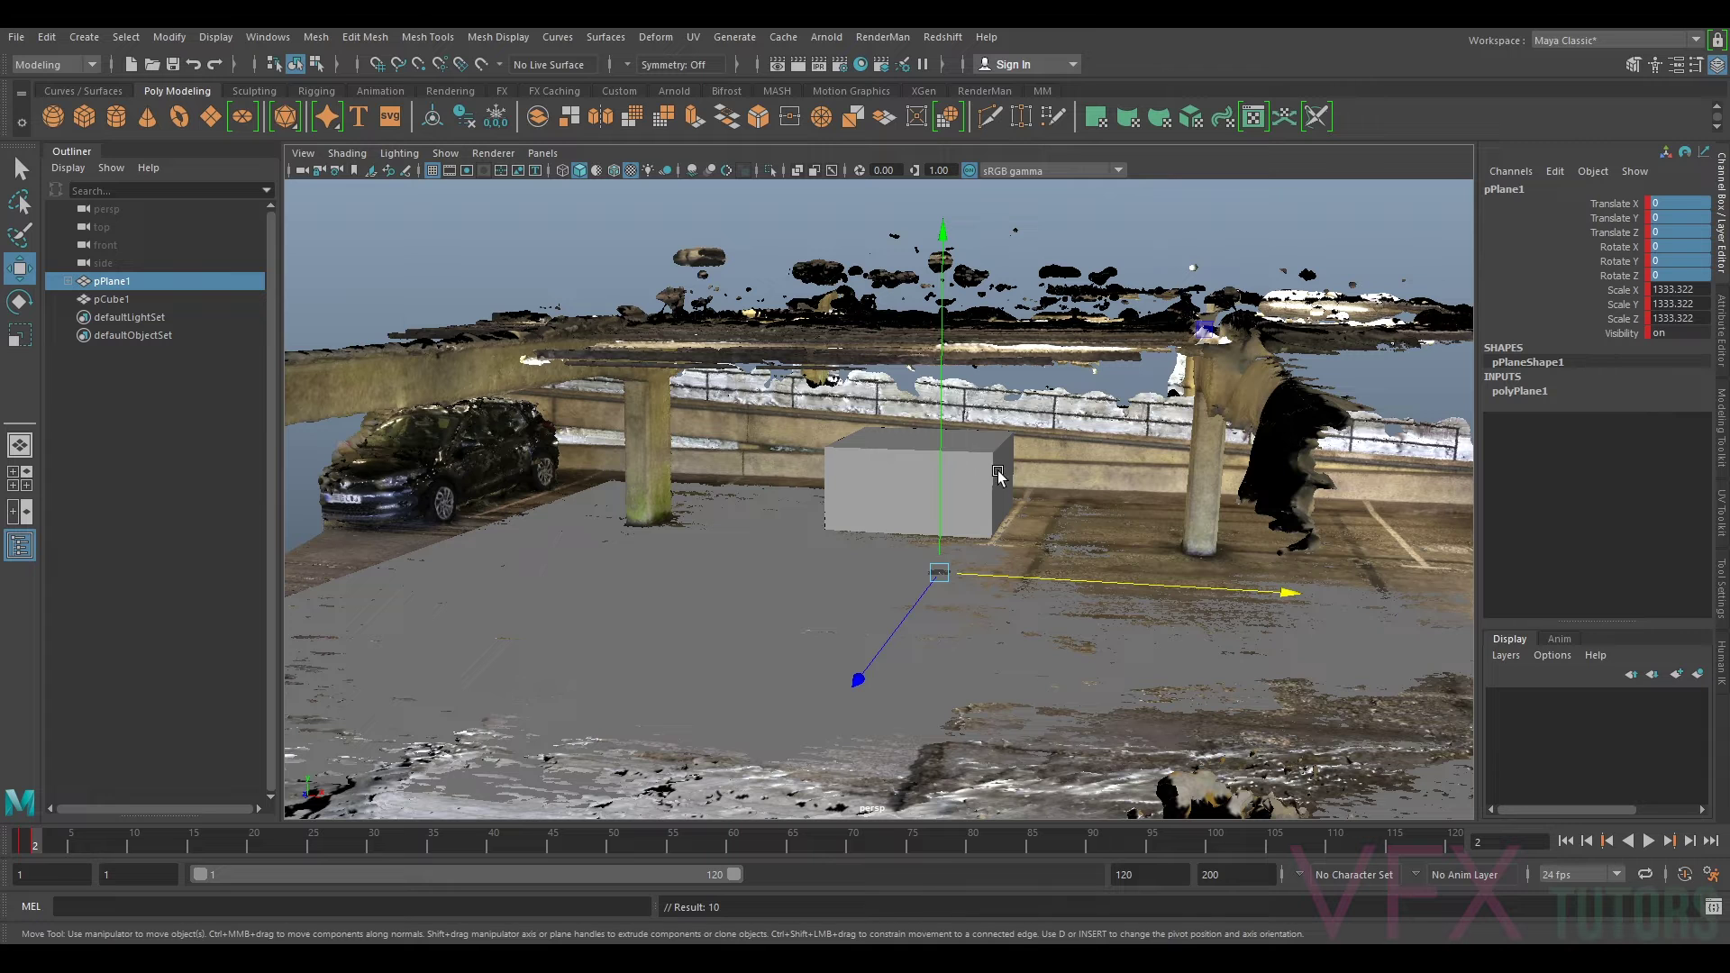
Step: Flip repeatedly between the plane's keyframes at frames 1 and 2 and check the cube against the parking bay up close
key("alt+comma")
key("alt+period")
key("alt+comma")
scroll(987, 553, "up", 5)
key("alt+period")
key("alt+comma")
key("alt+period")
key("alt+comma")
key("alt+period")
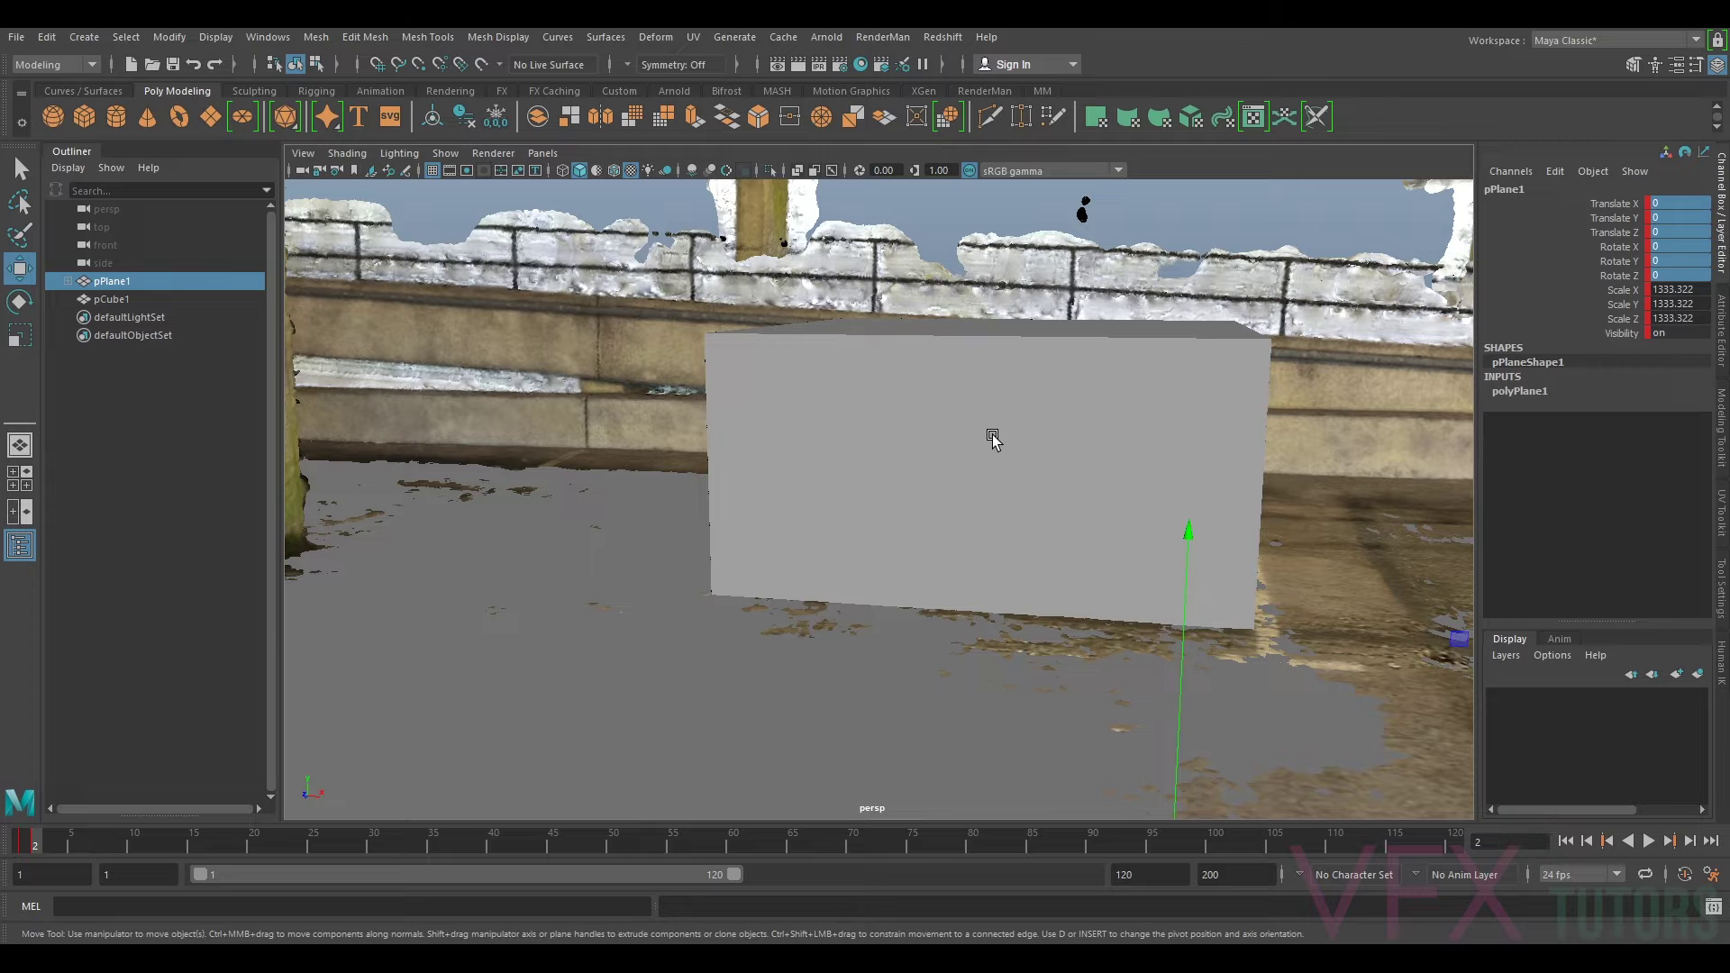
left_click(993, 439)
key("Delete")
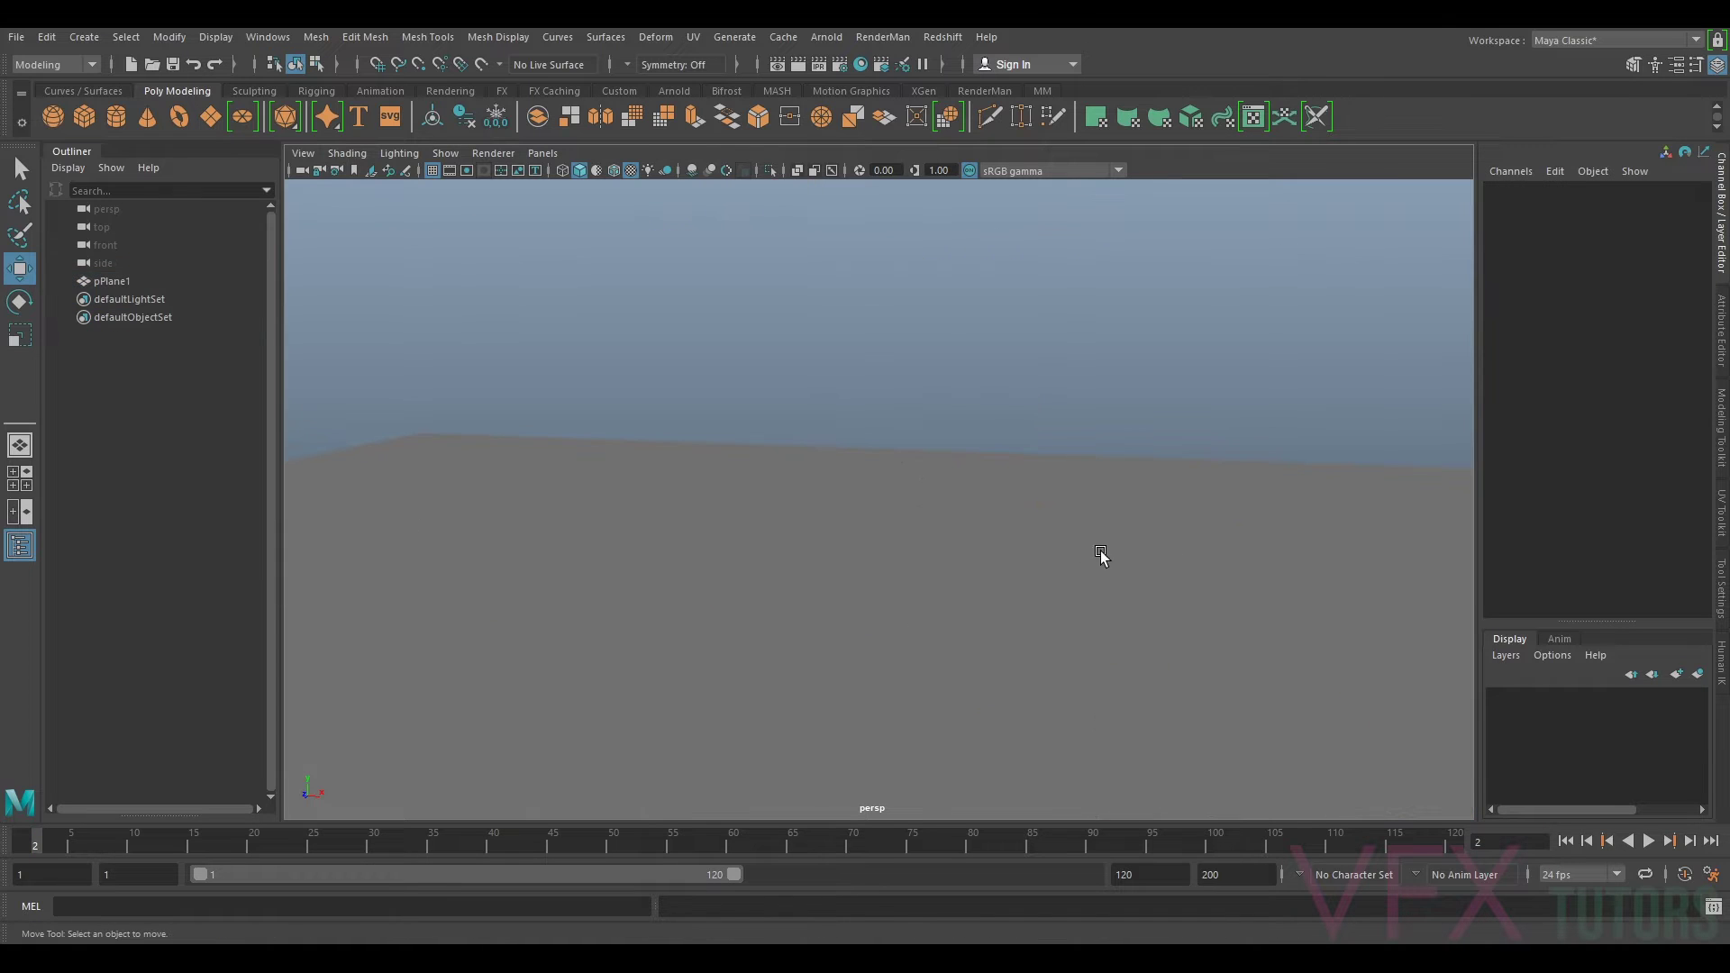
key("ctrl+z")
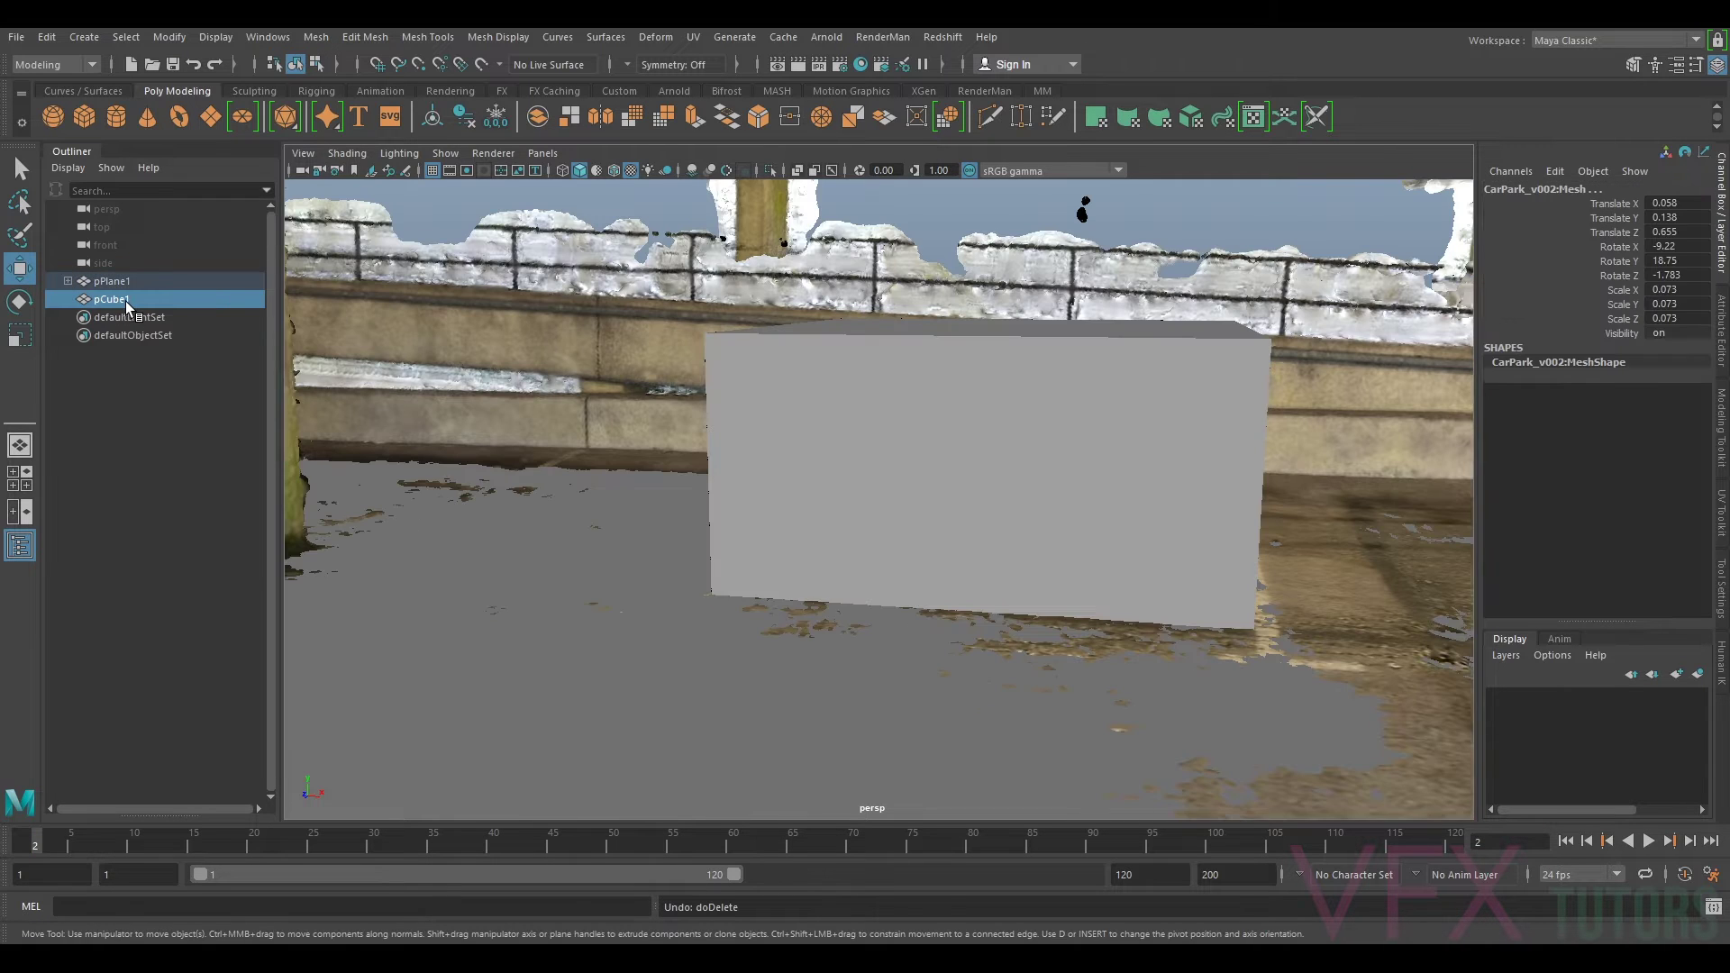
Step: Delete the reference cube pCube1 and select the floor plane pPlane1
key("Delete")
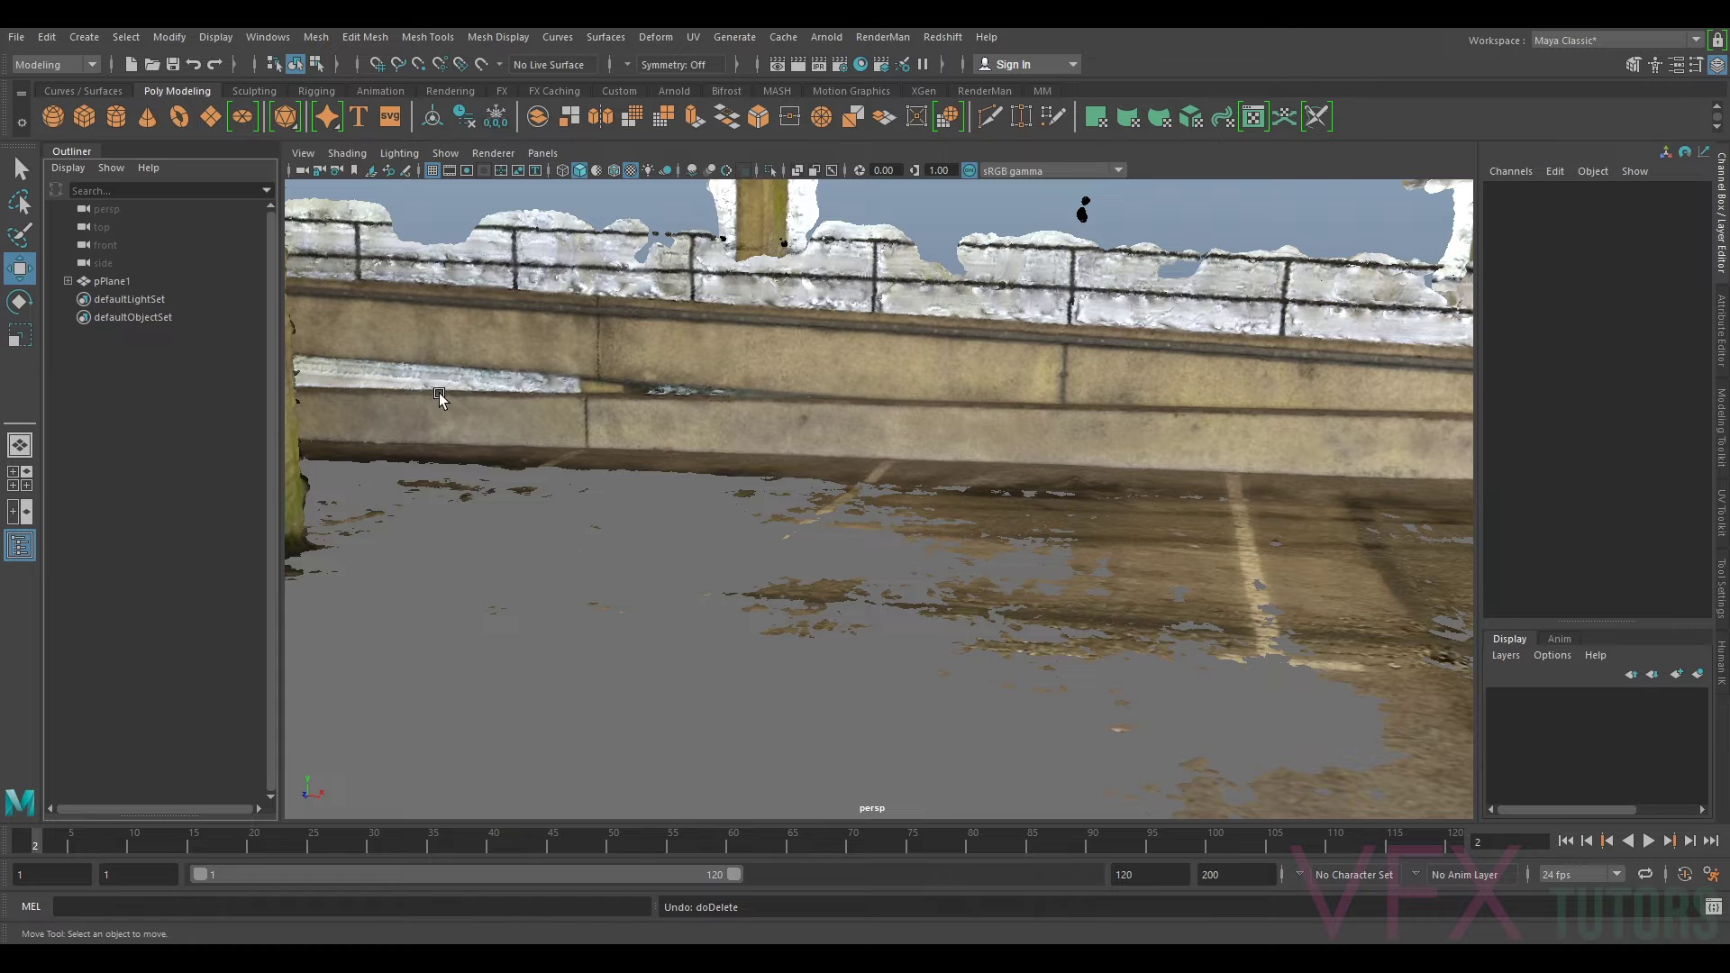
left_click(119, 282)
key("f")
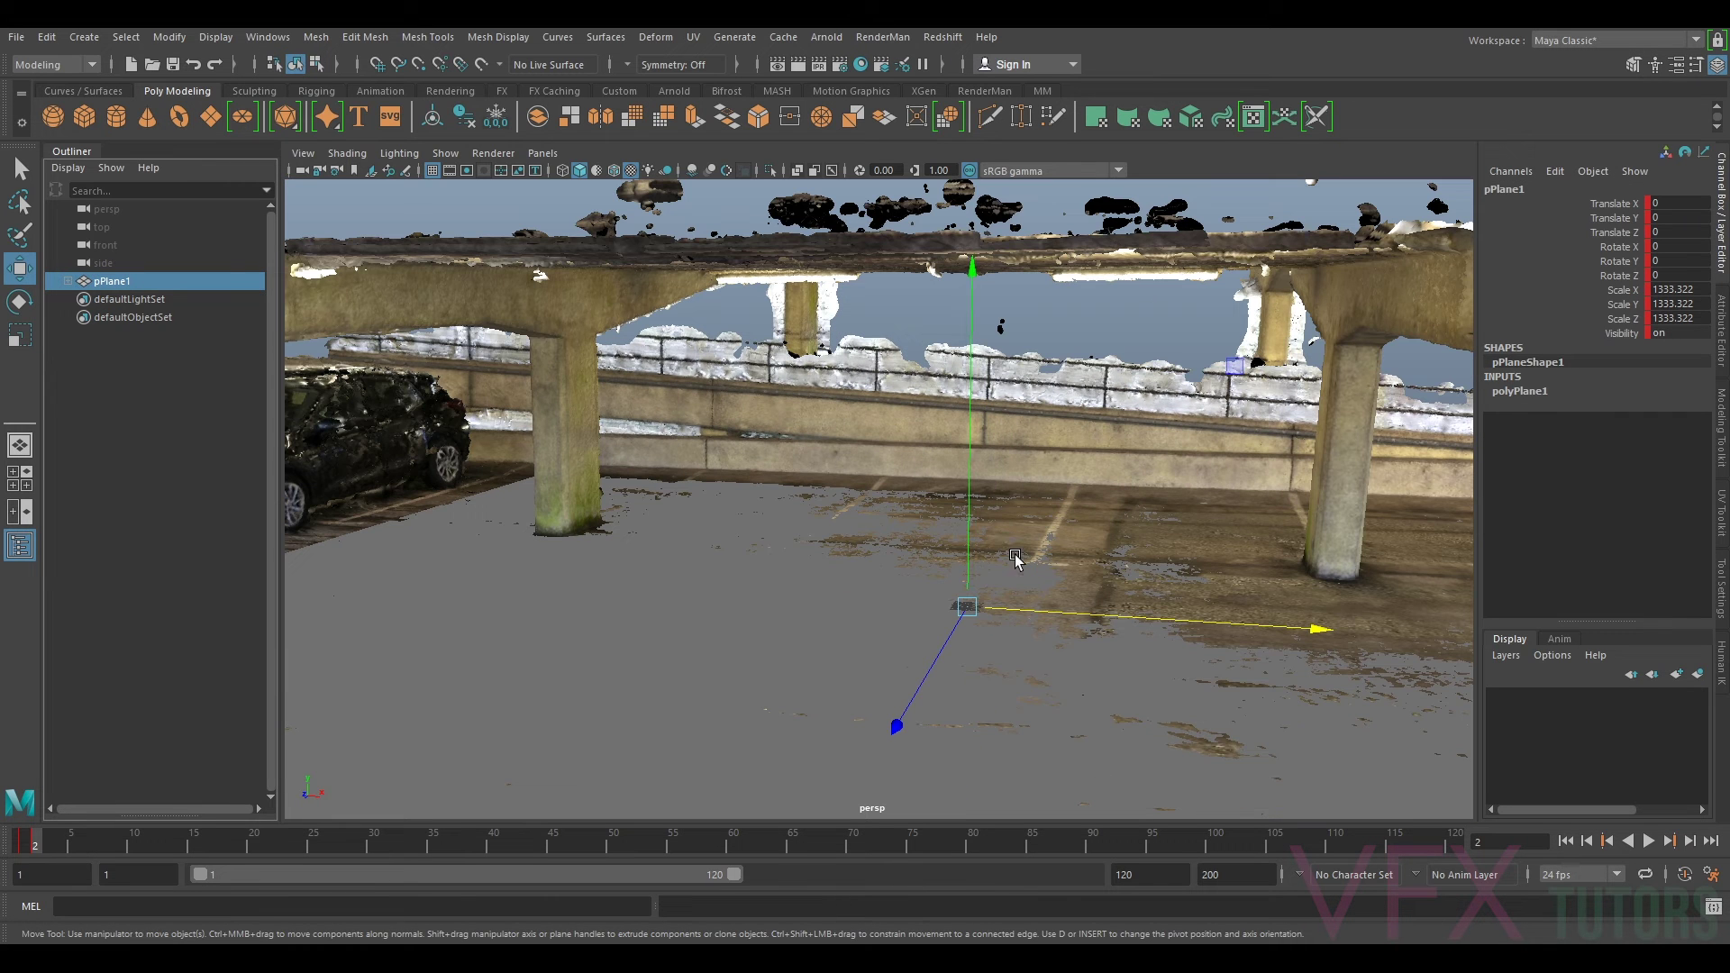
Step: Compare the scan's original placement at frame 1 with the levelled, scaled version at frame 2, examining it from several angles
key("ctrl+z")
key("ctrl+z")
key("ctrl+z")
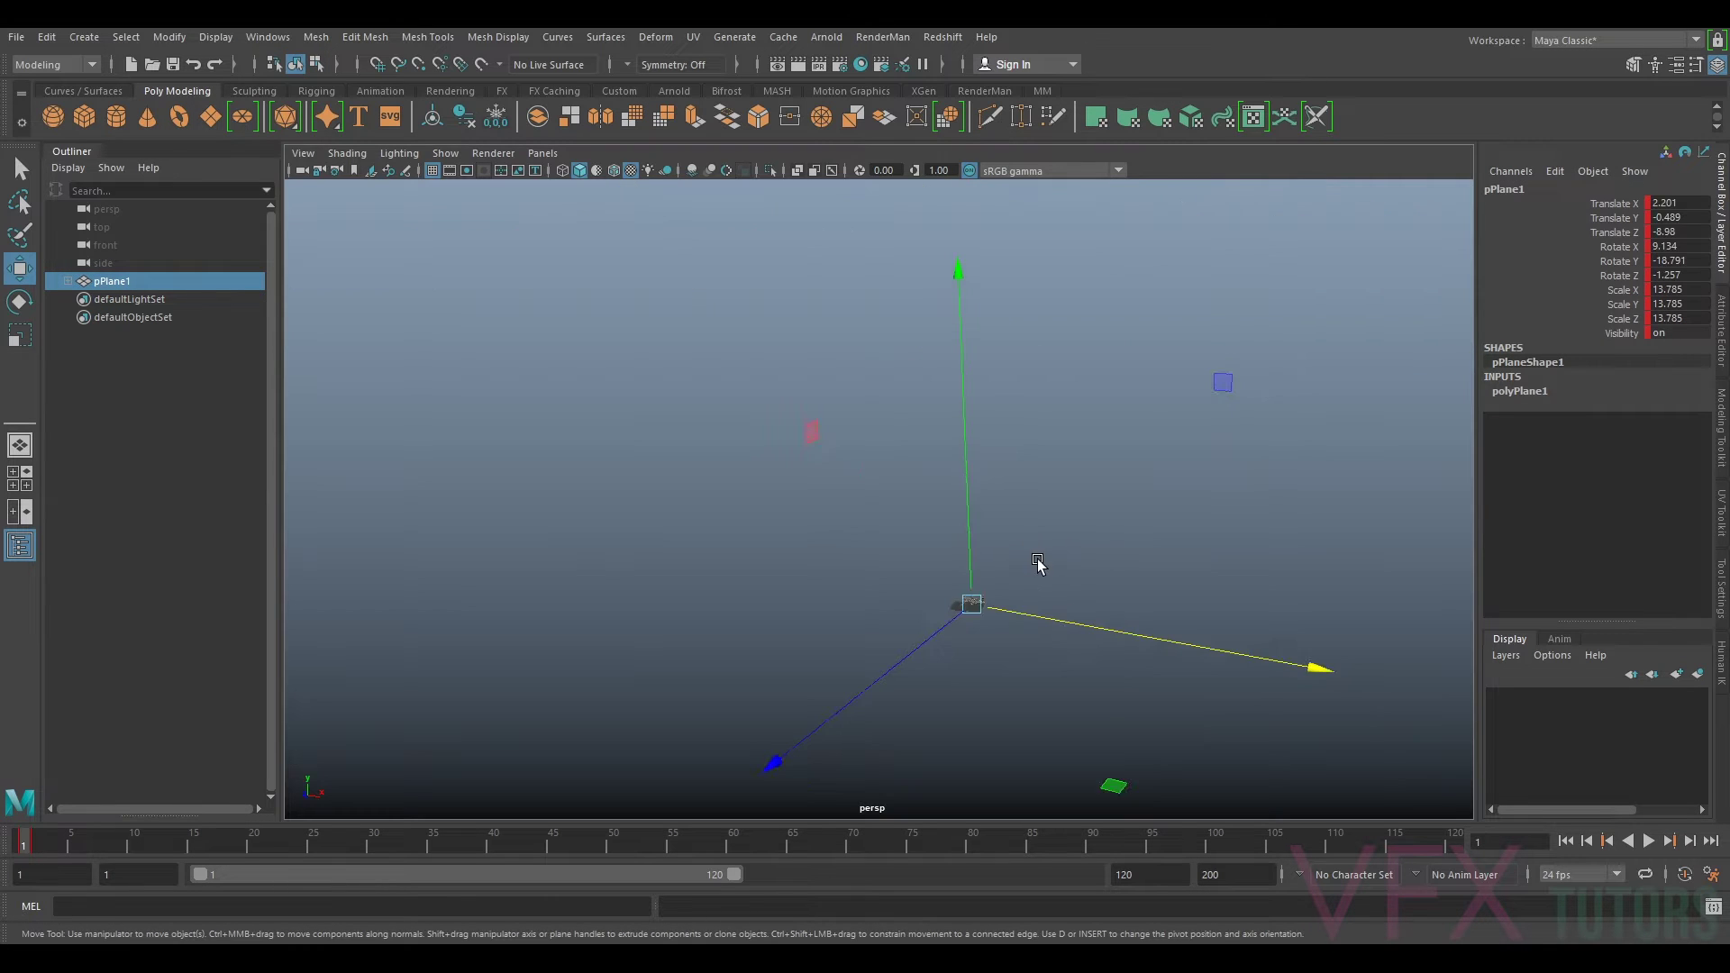
left_click_drag(1179, 482, 1189, 495, "alt")
right_click_drag(1092, 478, 1231, 433, "alt")
middle_click_drag(1231, 432, 1020, 576, "alt")
scroll(1011, 568, "down", 3)
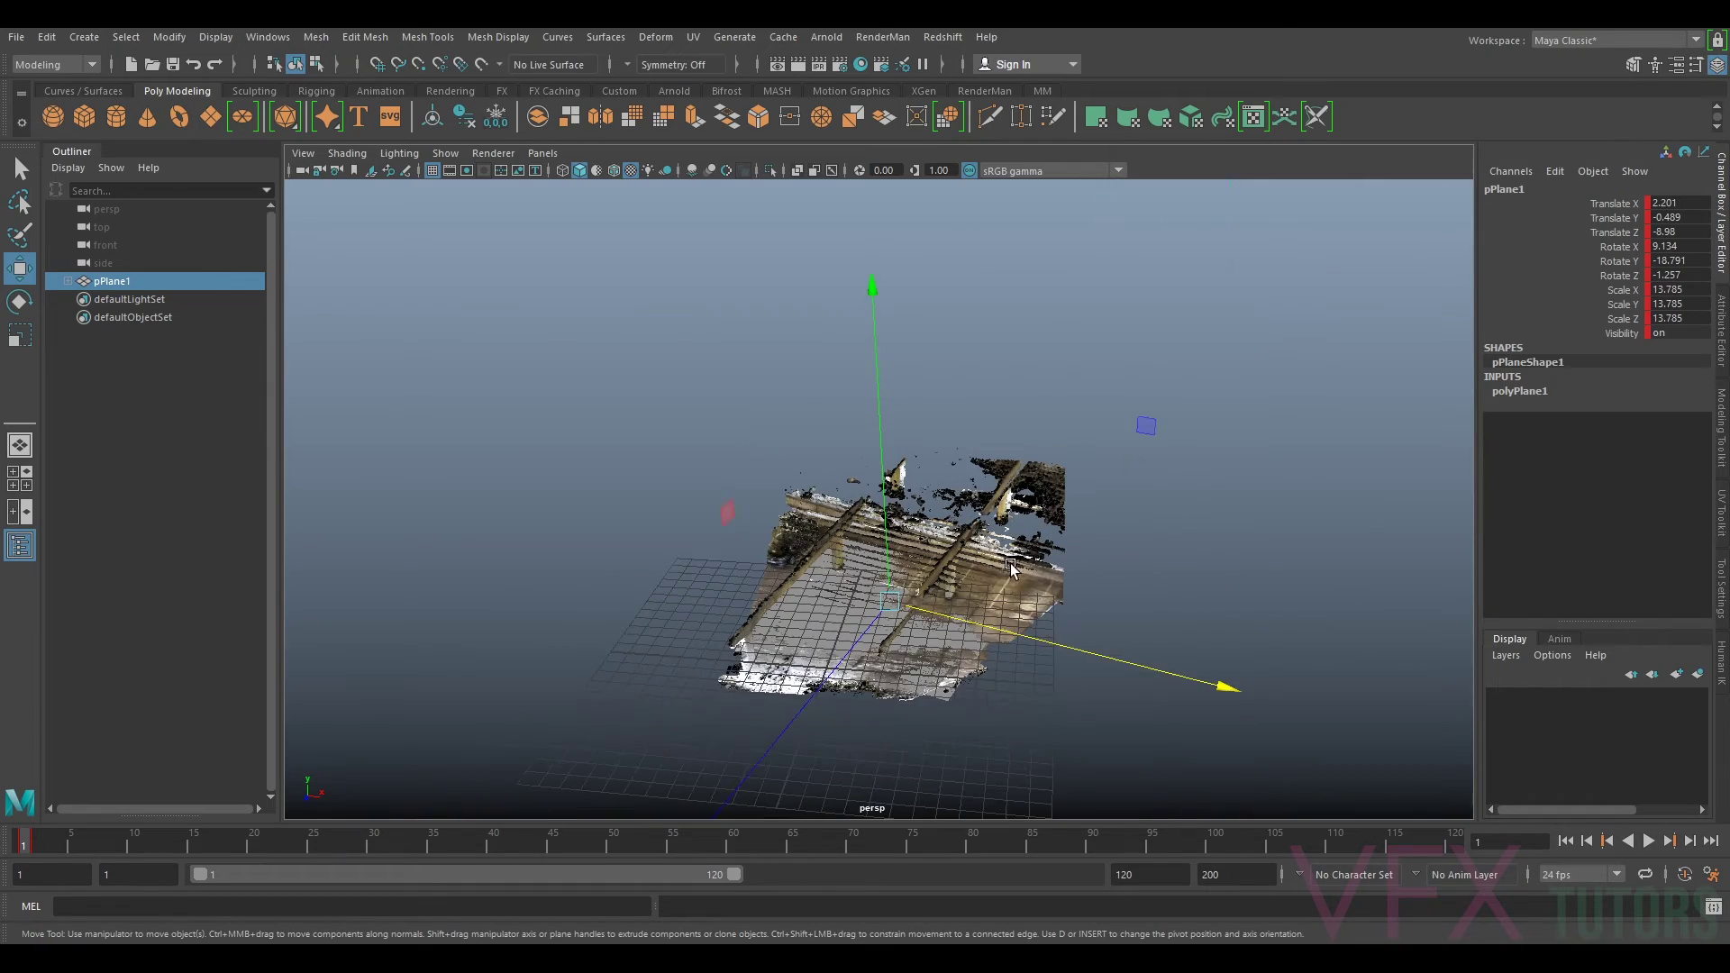
key("alt+period")
scroll(1017, 572, "down", 10)
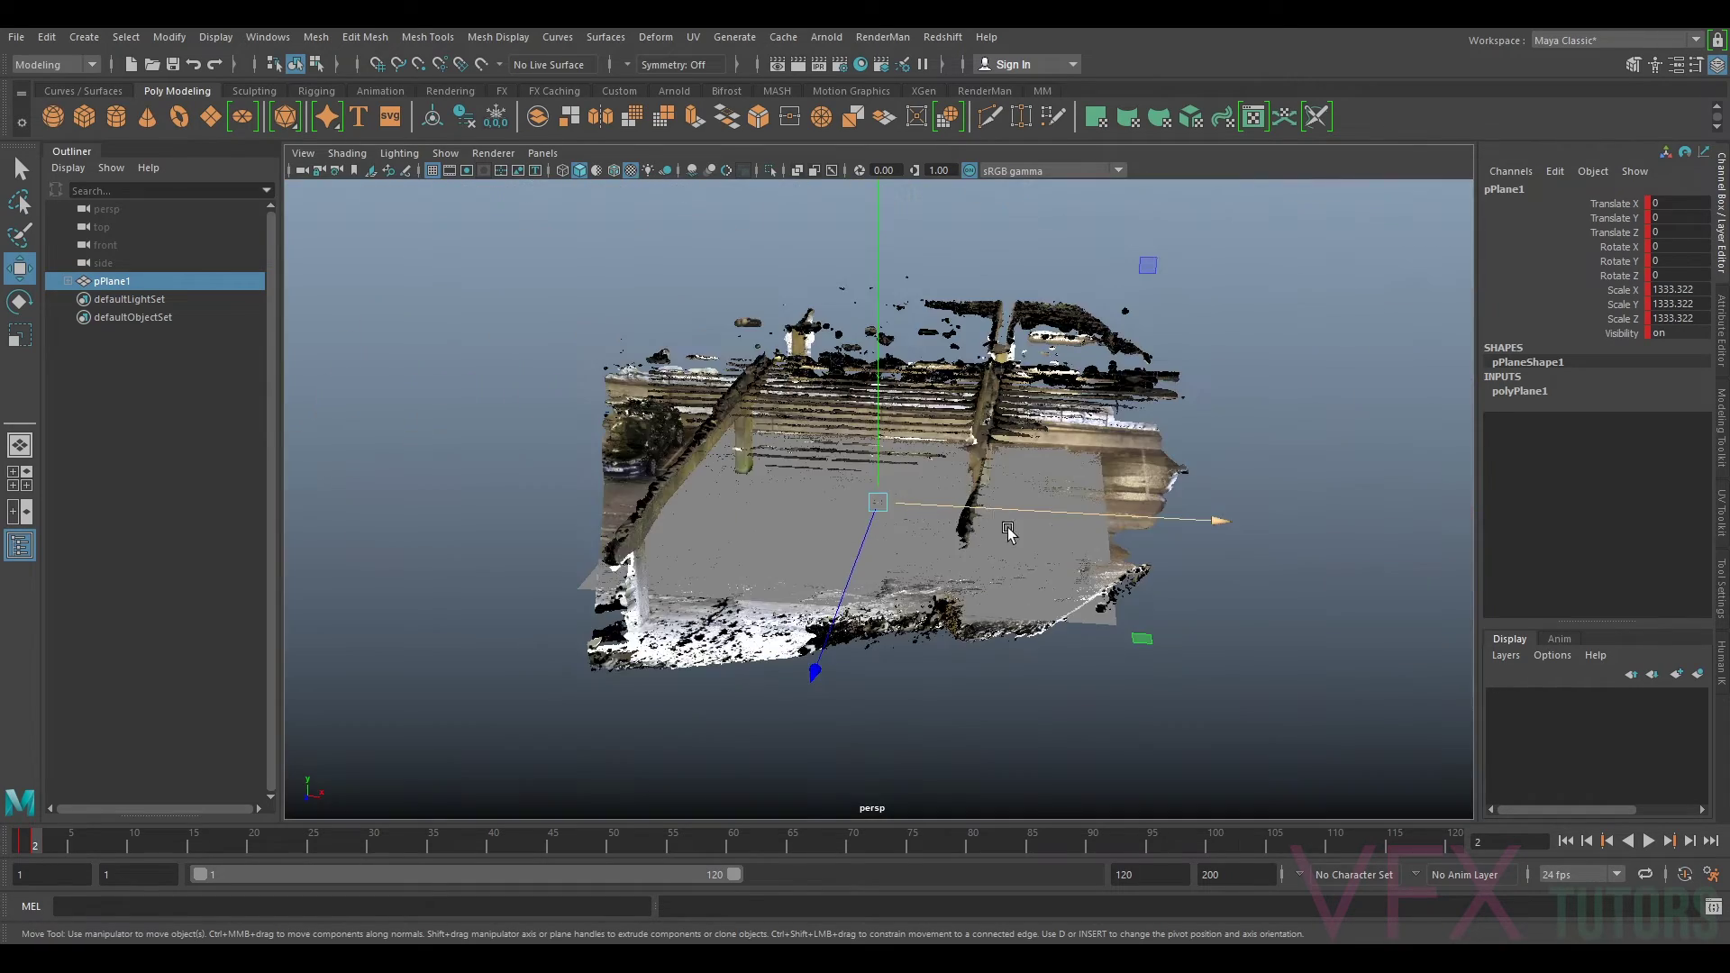
left_click_drag(1008, 532, 594, 416, "alt")
right_click_drag(595, 415, 973, 441, "alt")
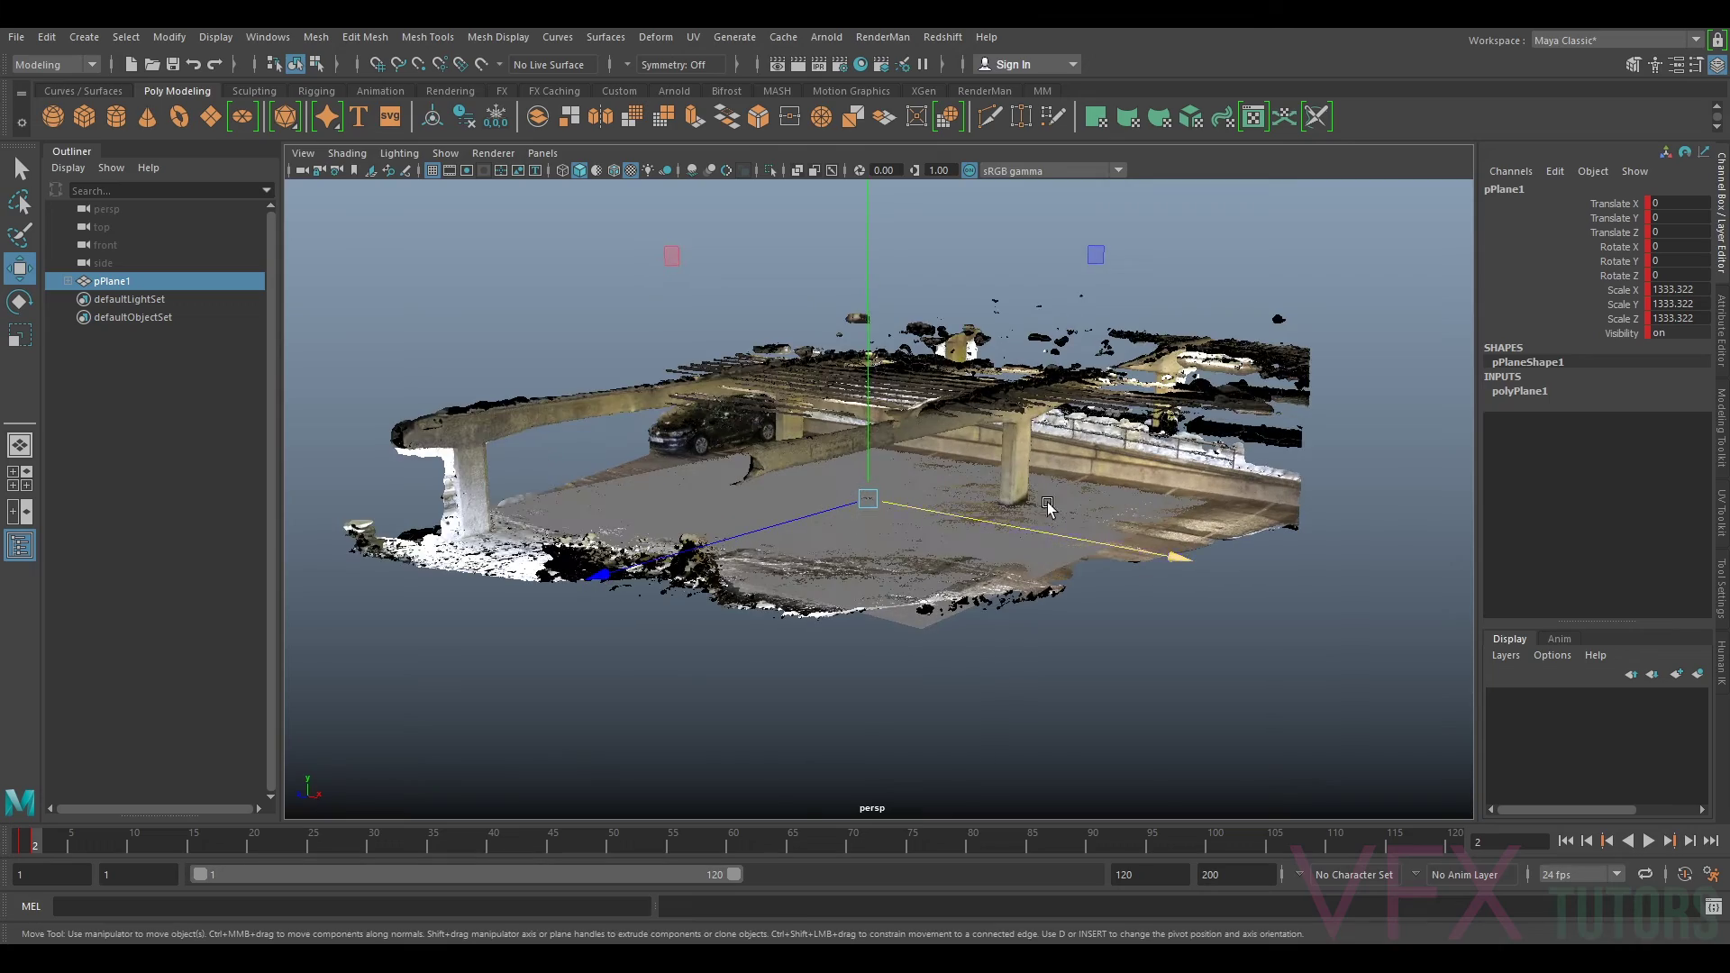
left_click_drag(866, 527, 900, 521, "alt")
scroll(906, 527, "up", 5)
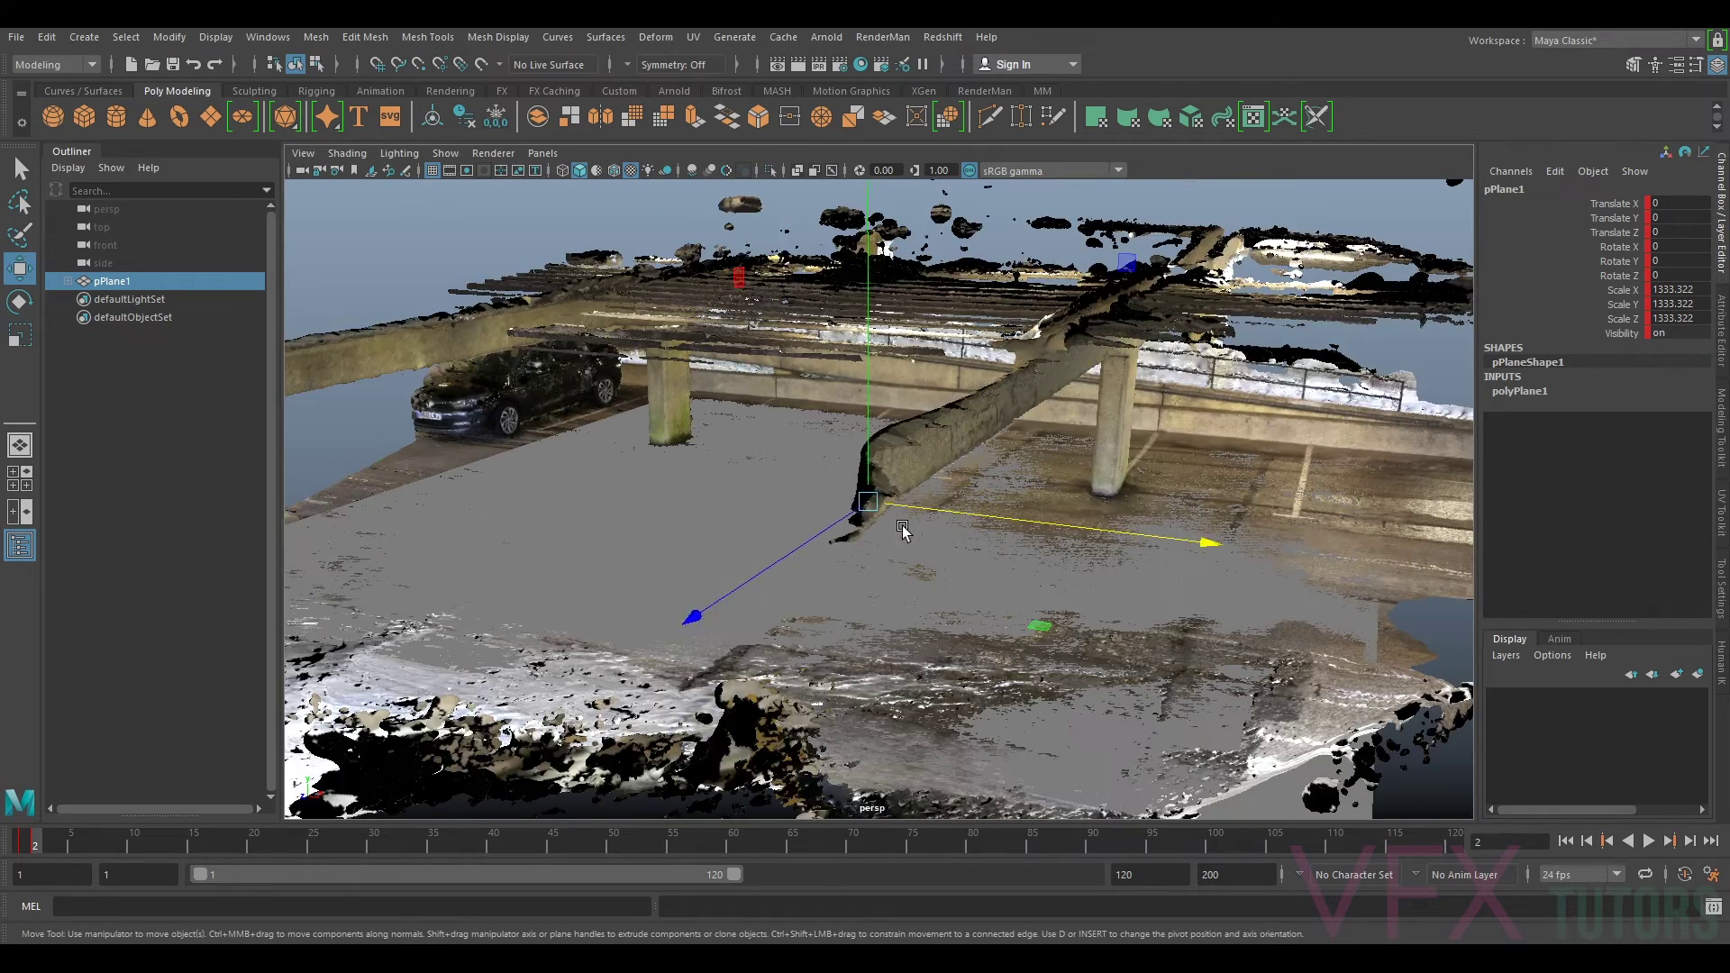
left_click_drag(805, 551, 923, 519, "alt")
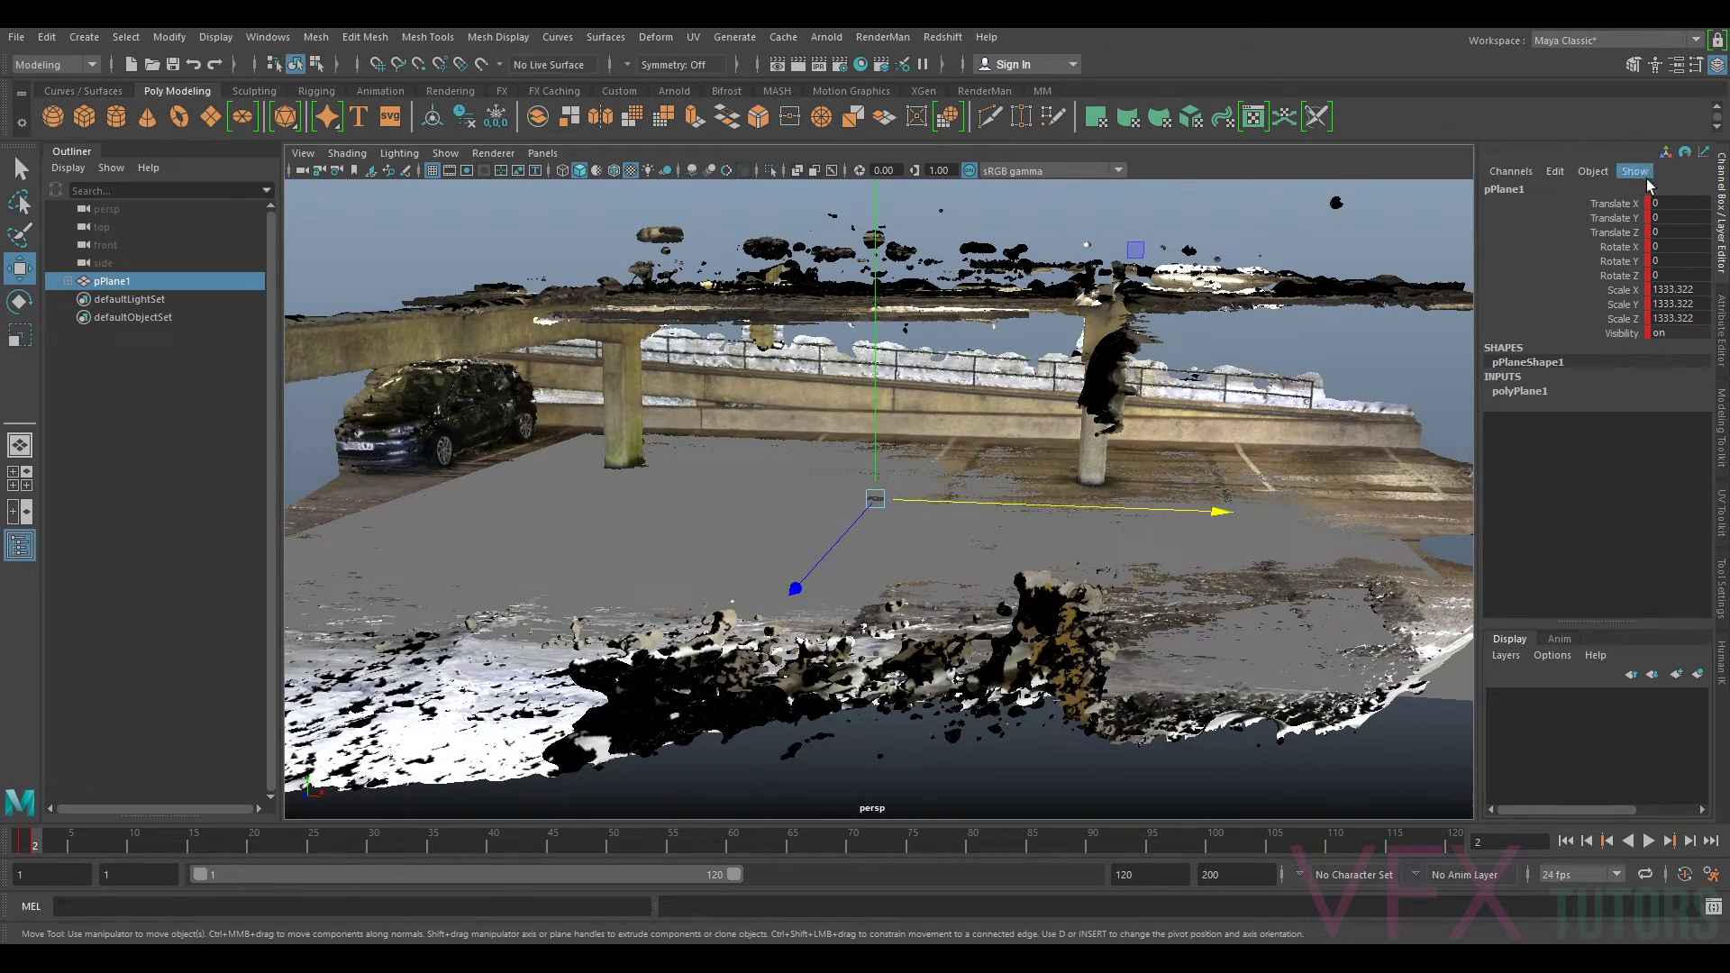
Step: Lock the translate, rotate, scale and visibility channels of pPlane1, move to frame 3 and clear the selection
left_click_drag(1615, 208, 1628, 336)
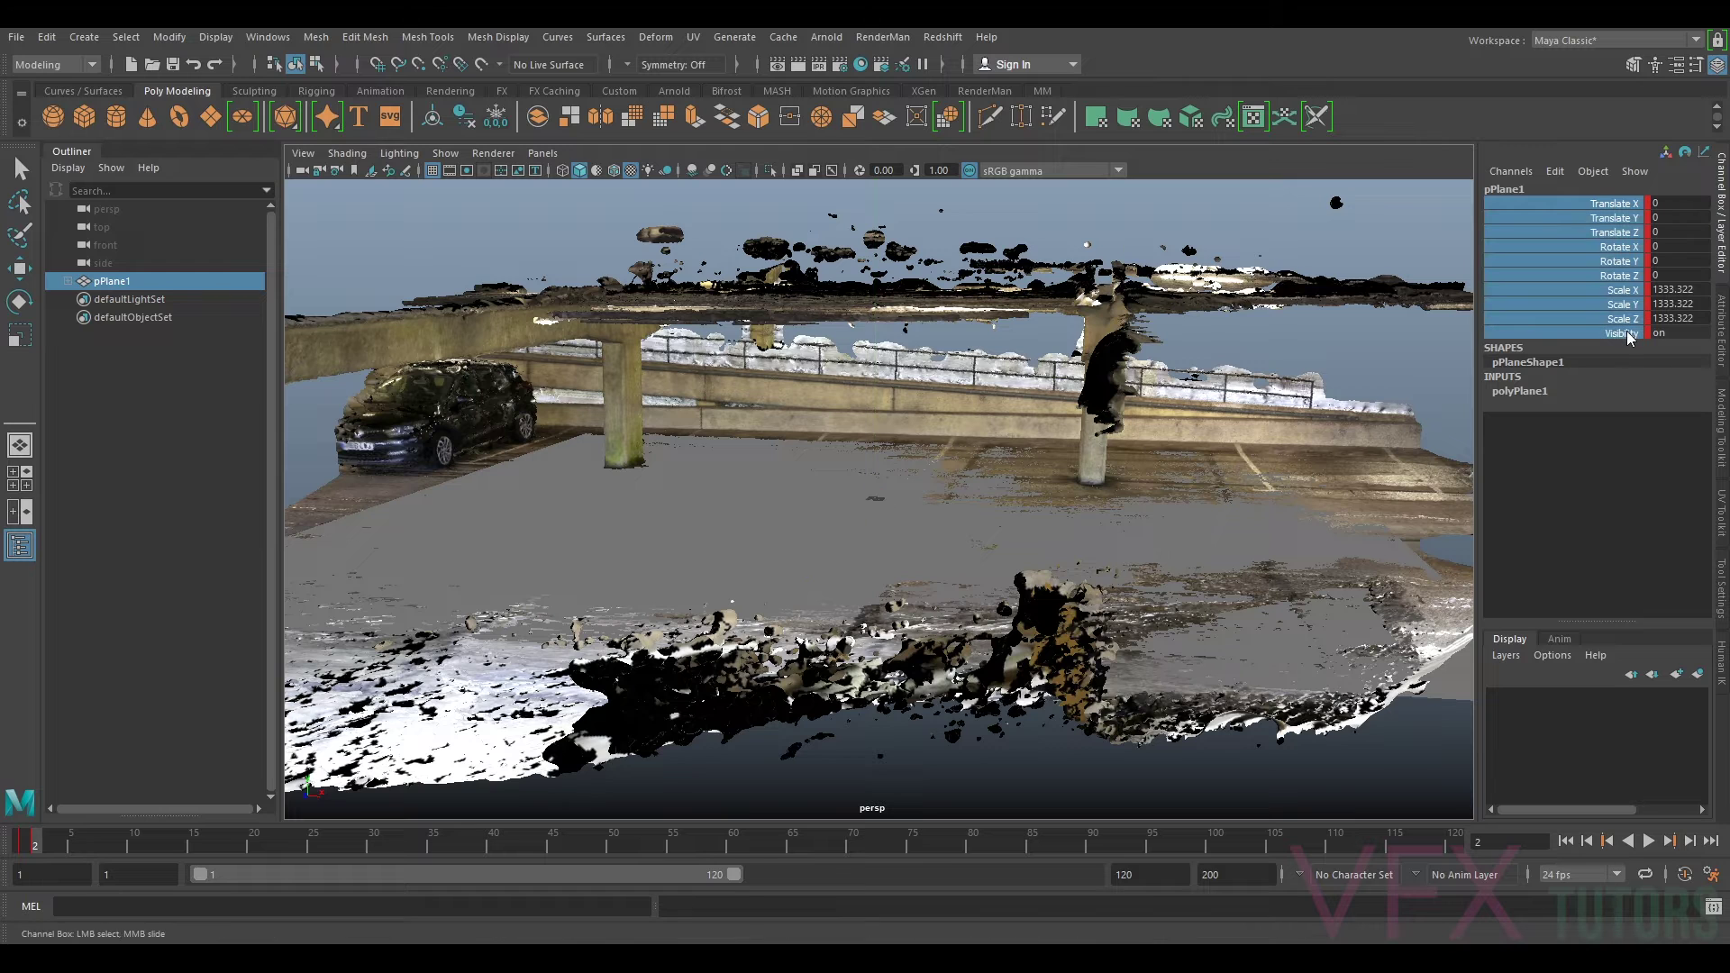
right_click(1627, 333)
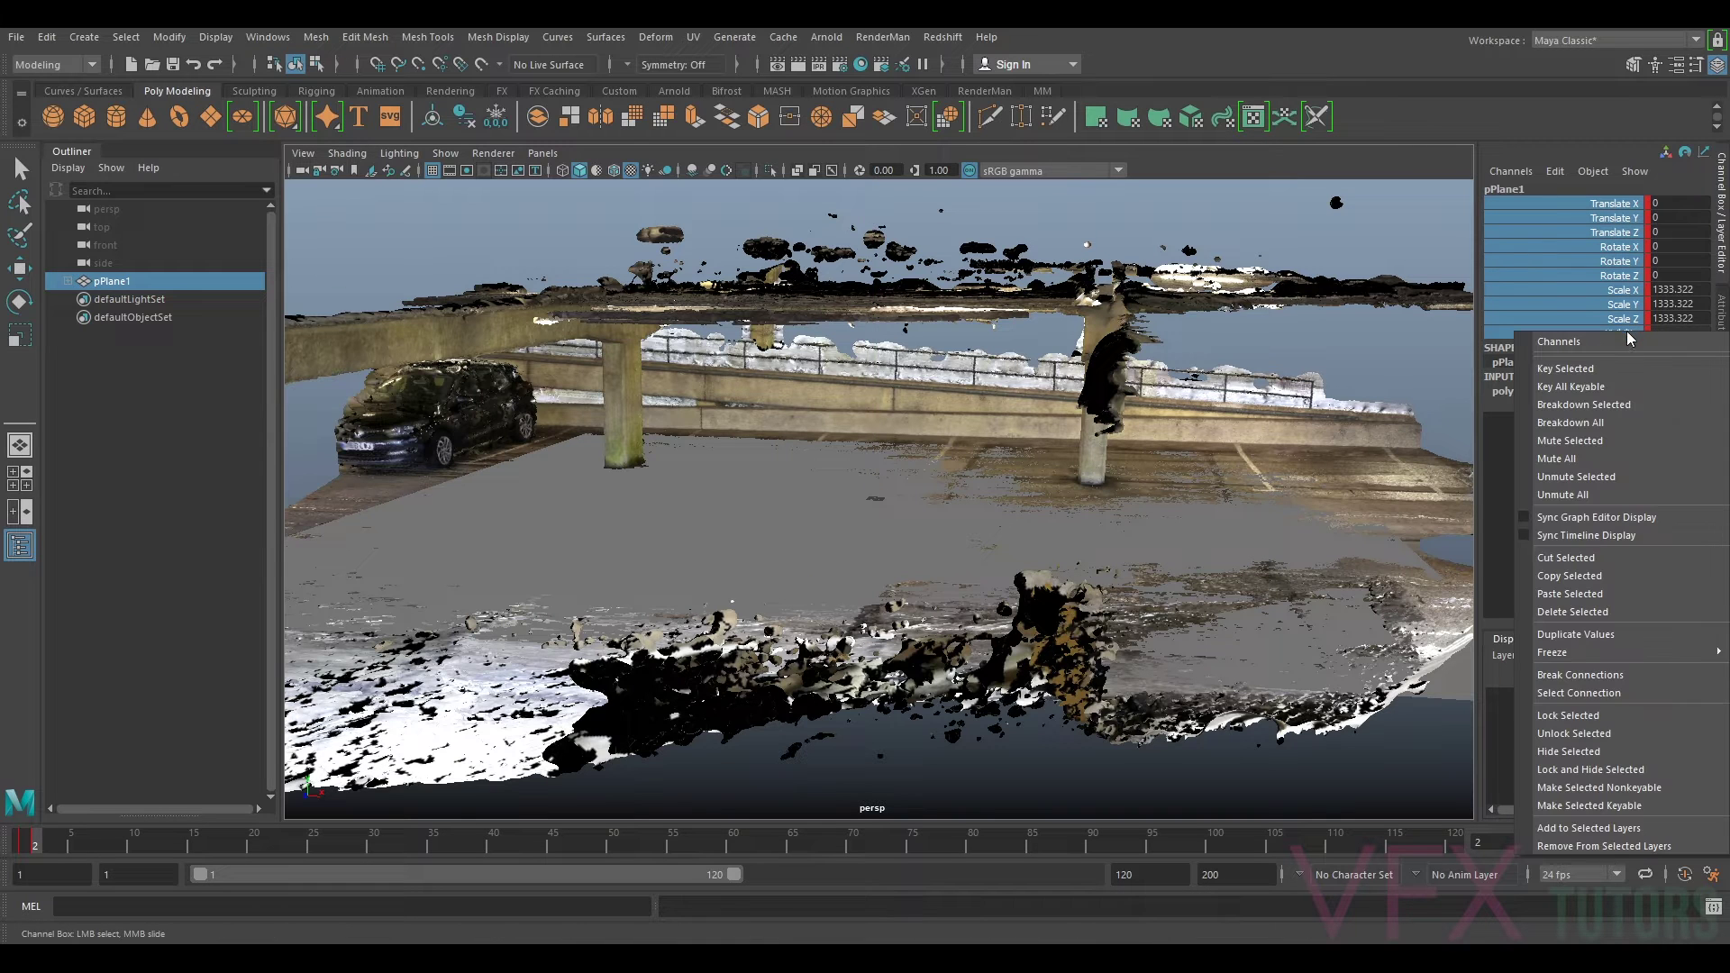
left_click(1583, 716)
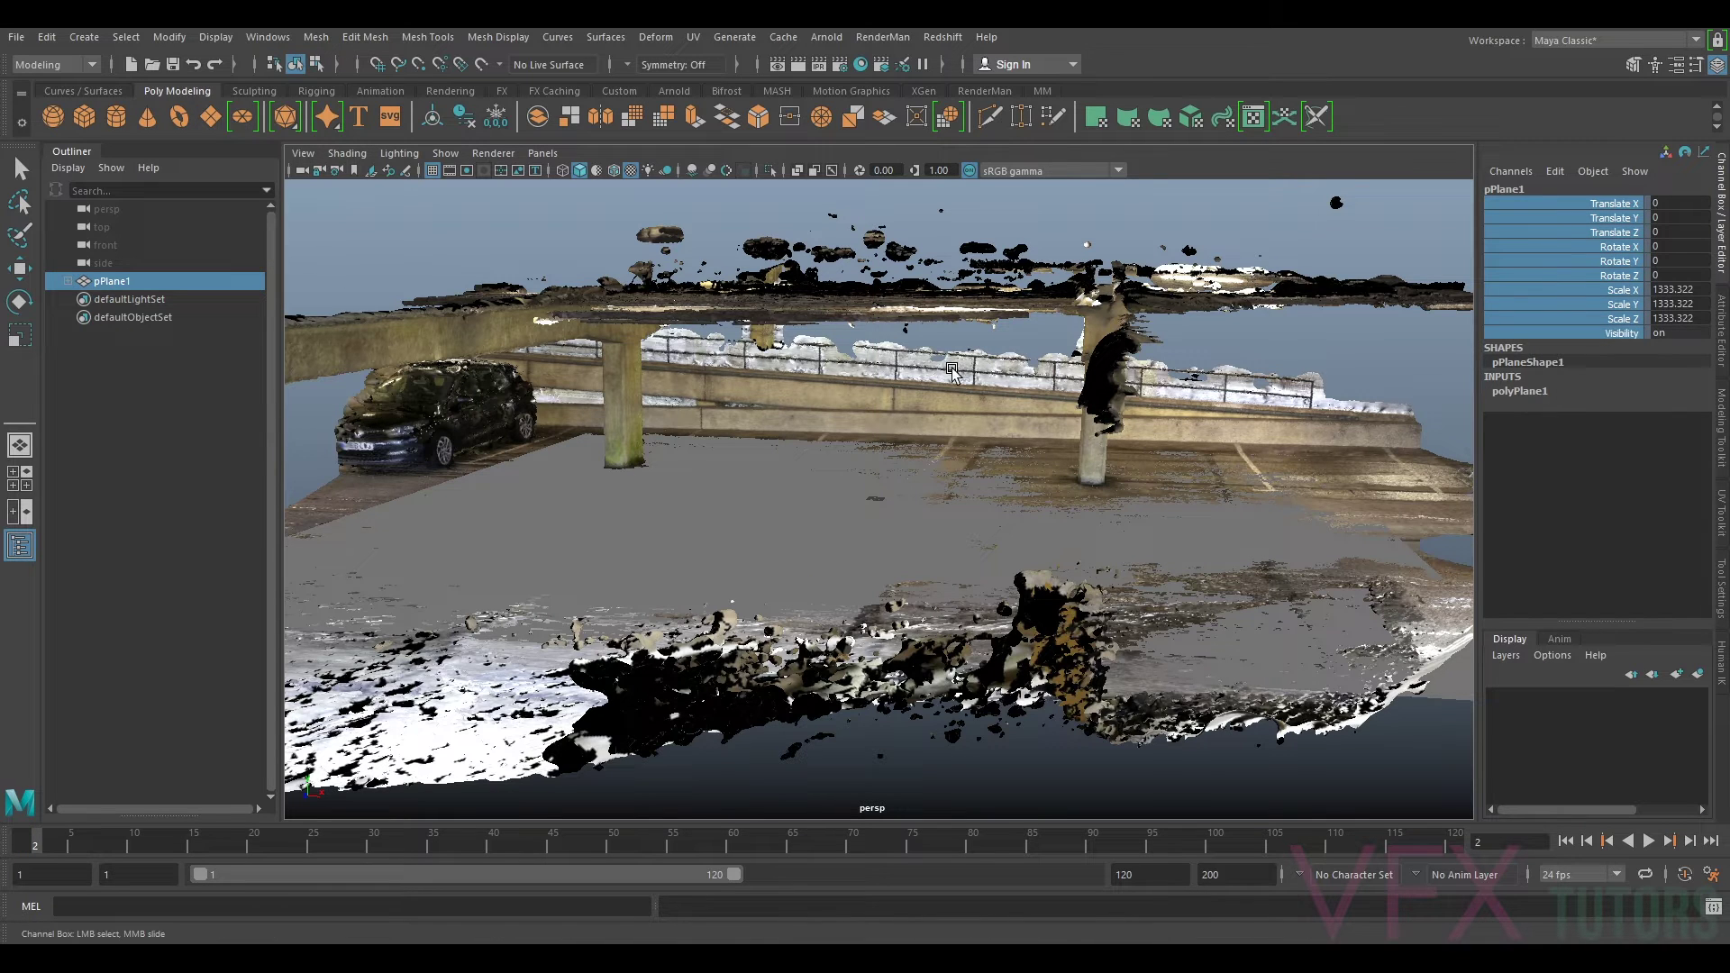
left_click_drag(35, 836, 42, 836)
left_click(1148, 243)
key("w")
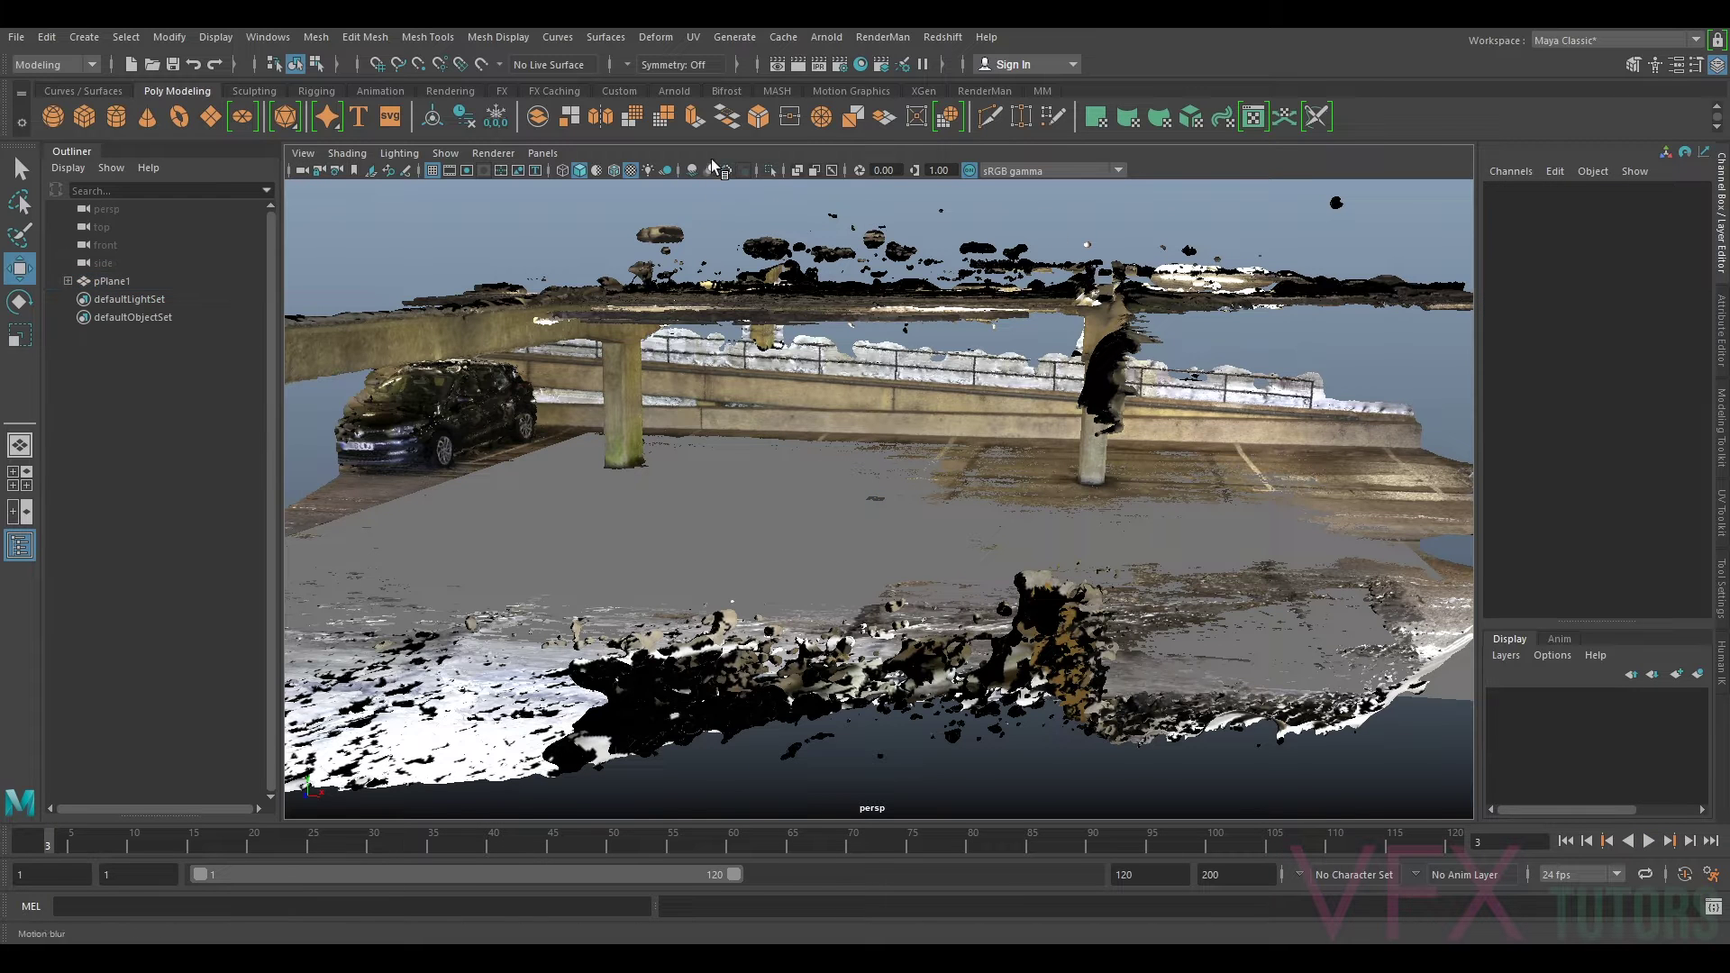
Step: Unparent CarPark_v002:Mesh from pPlane1 and hide the scan mesh
left_click(111, 281)
left_click(67, 281)
left_click(180, 298)
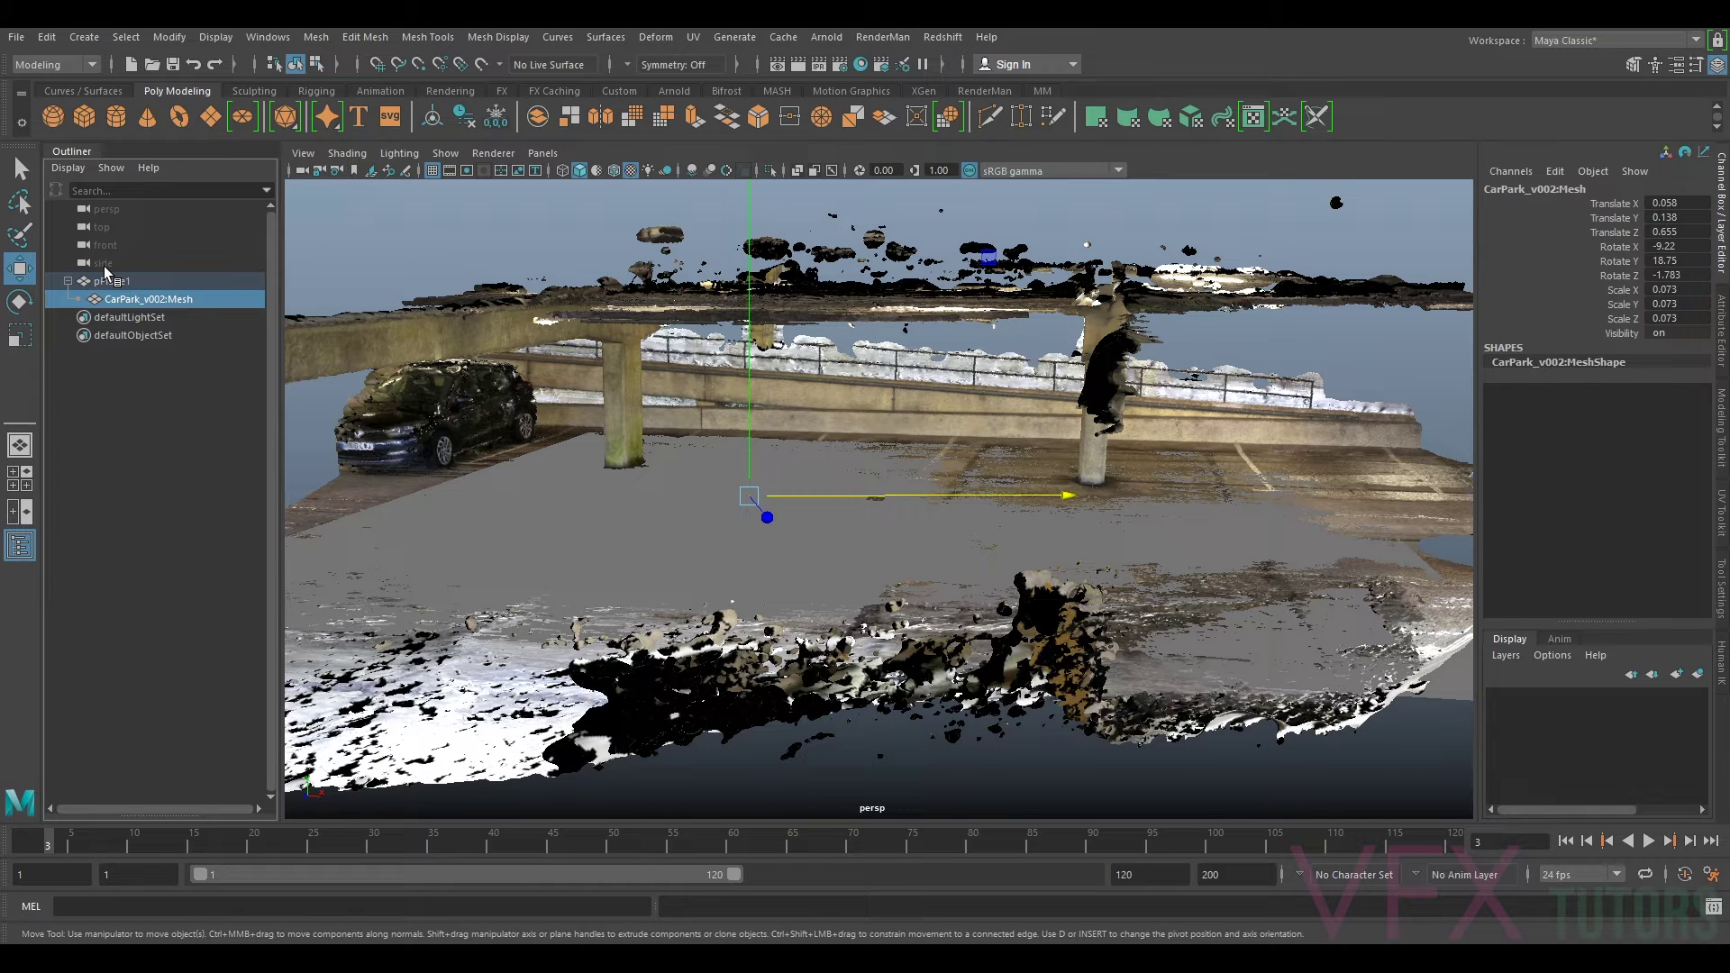
key("shift+p")
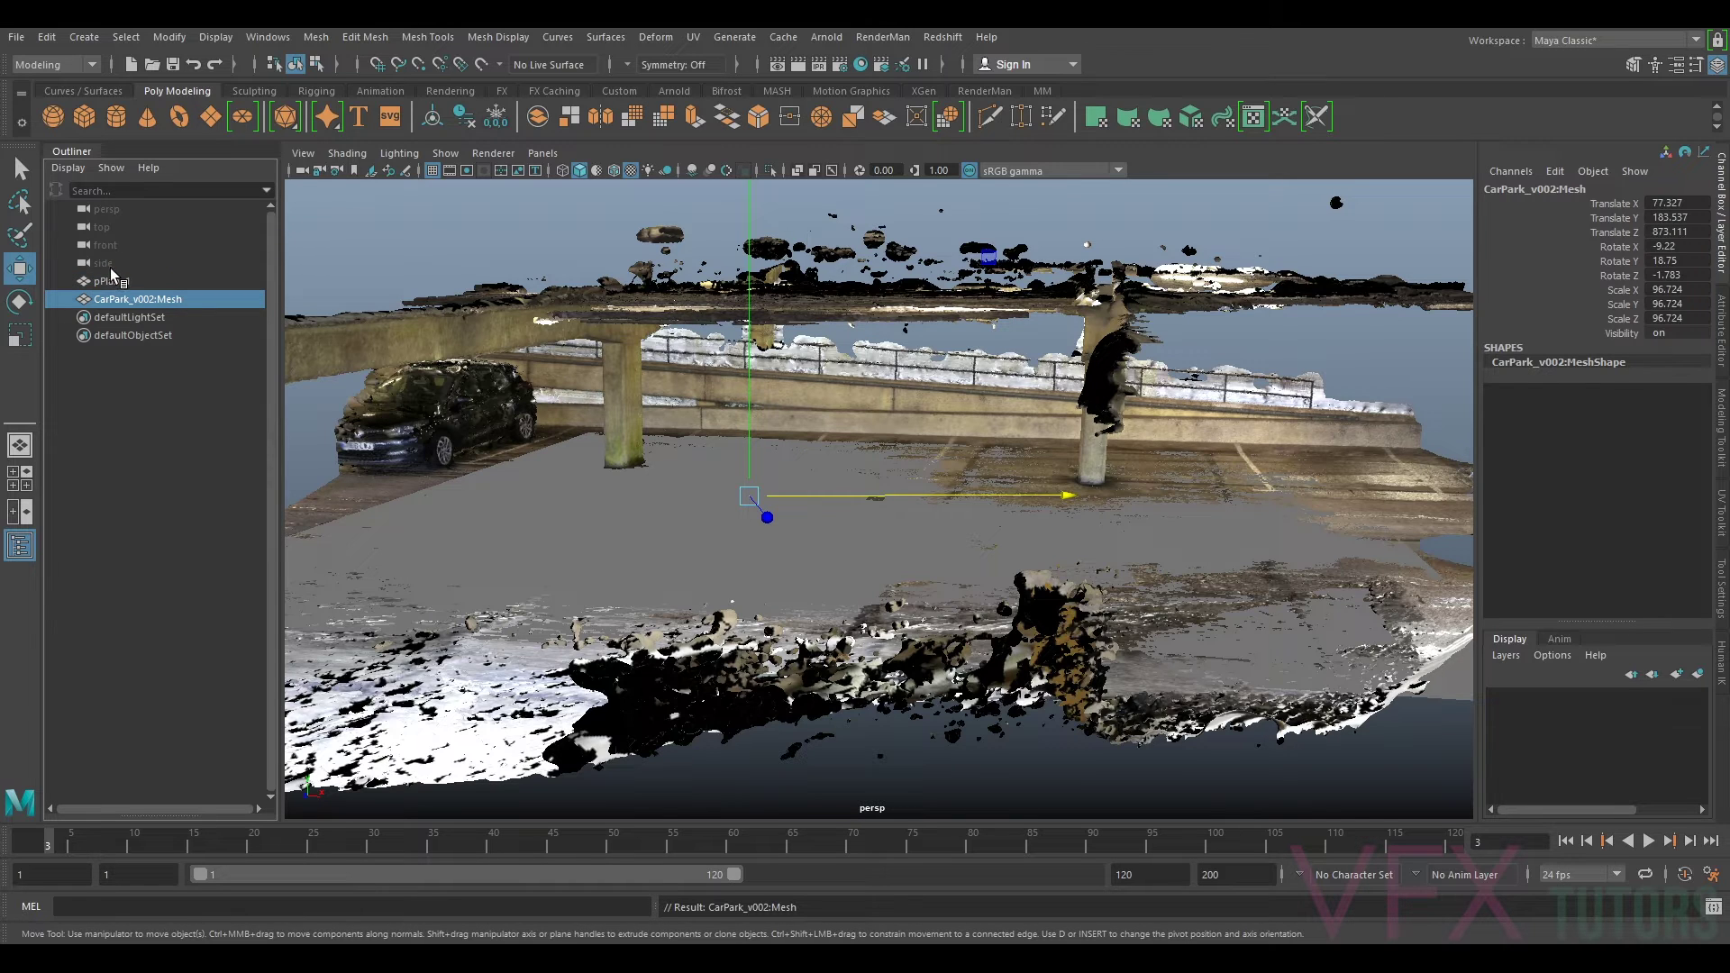
left_click(124, 280)
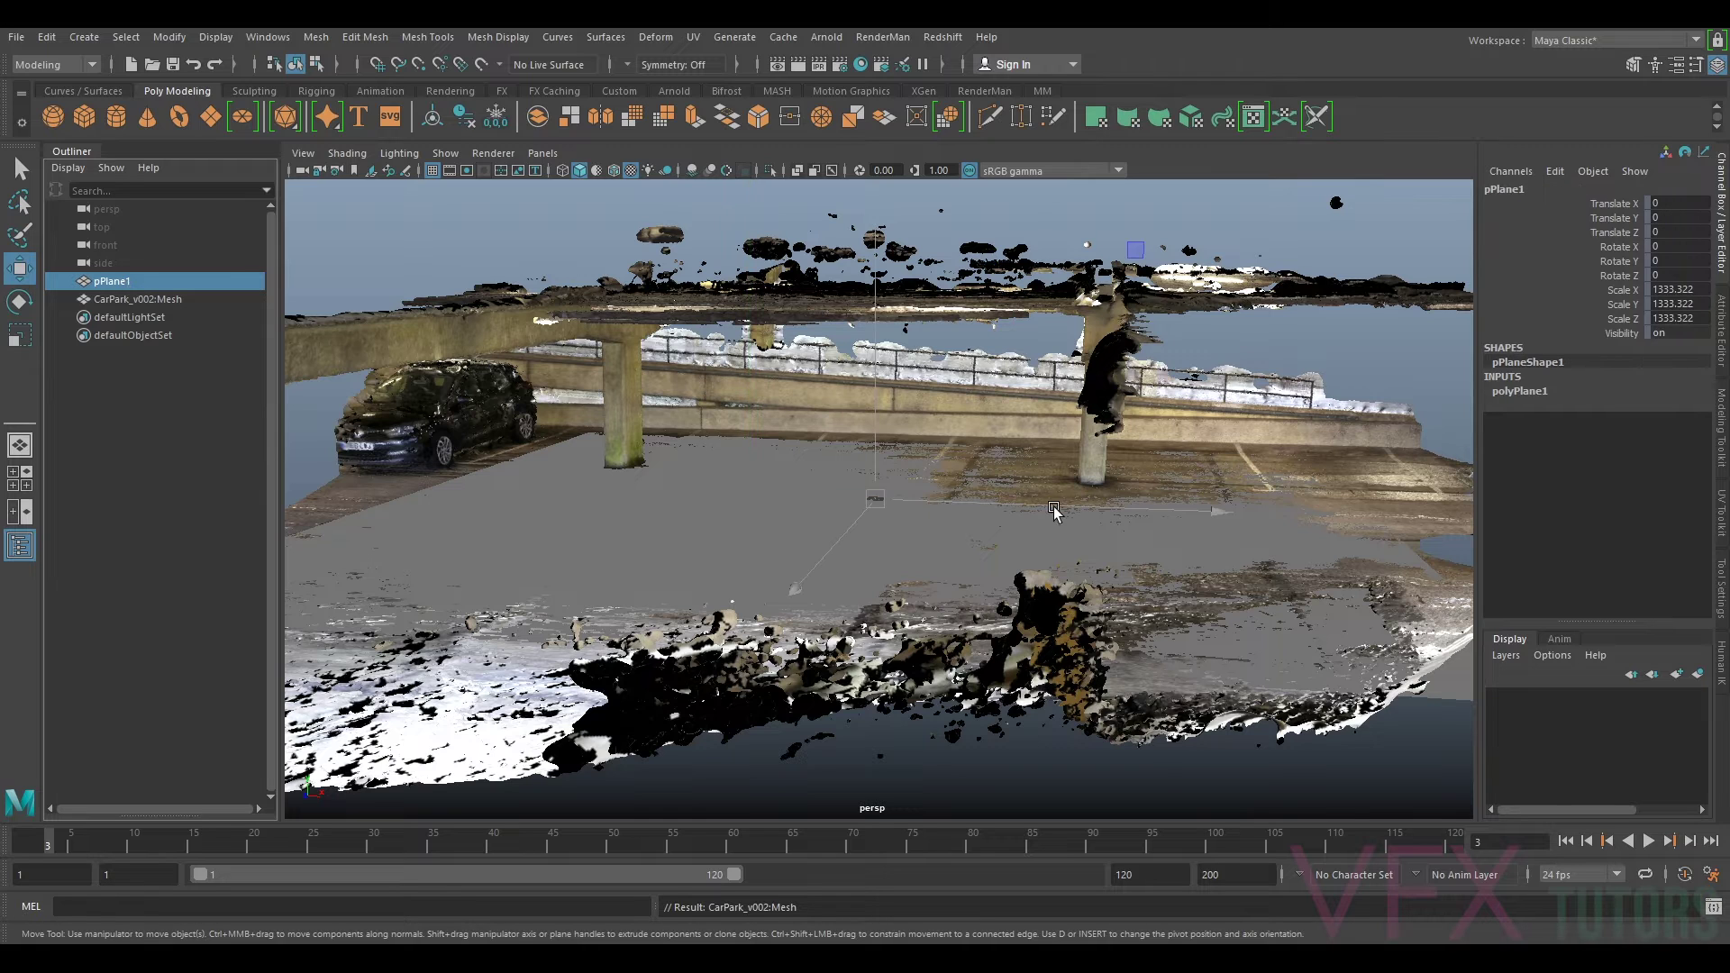
left_click(144, 299)
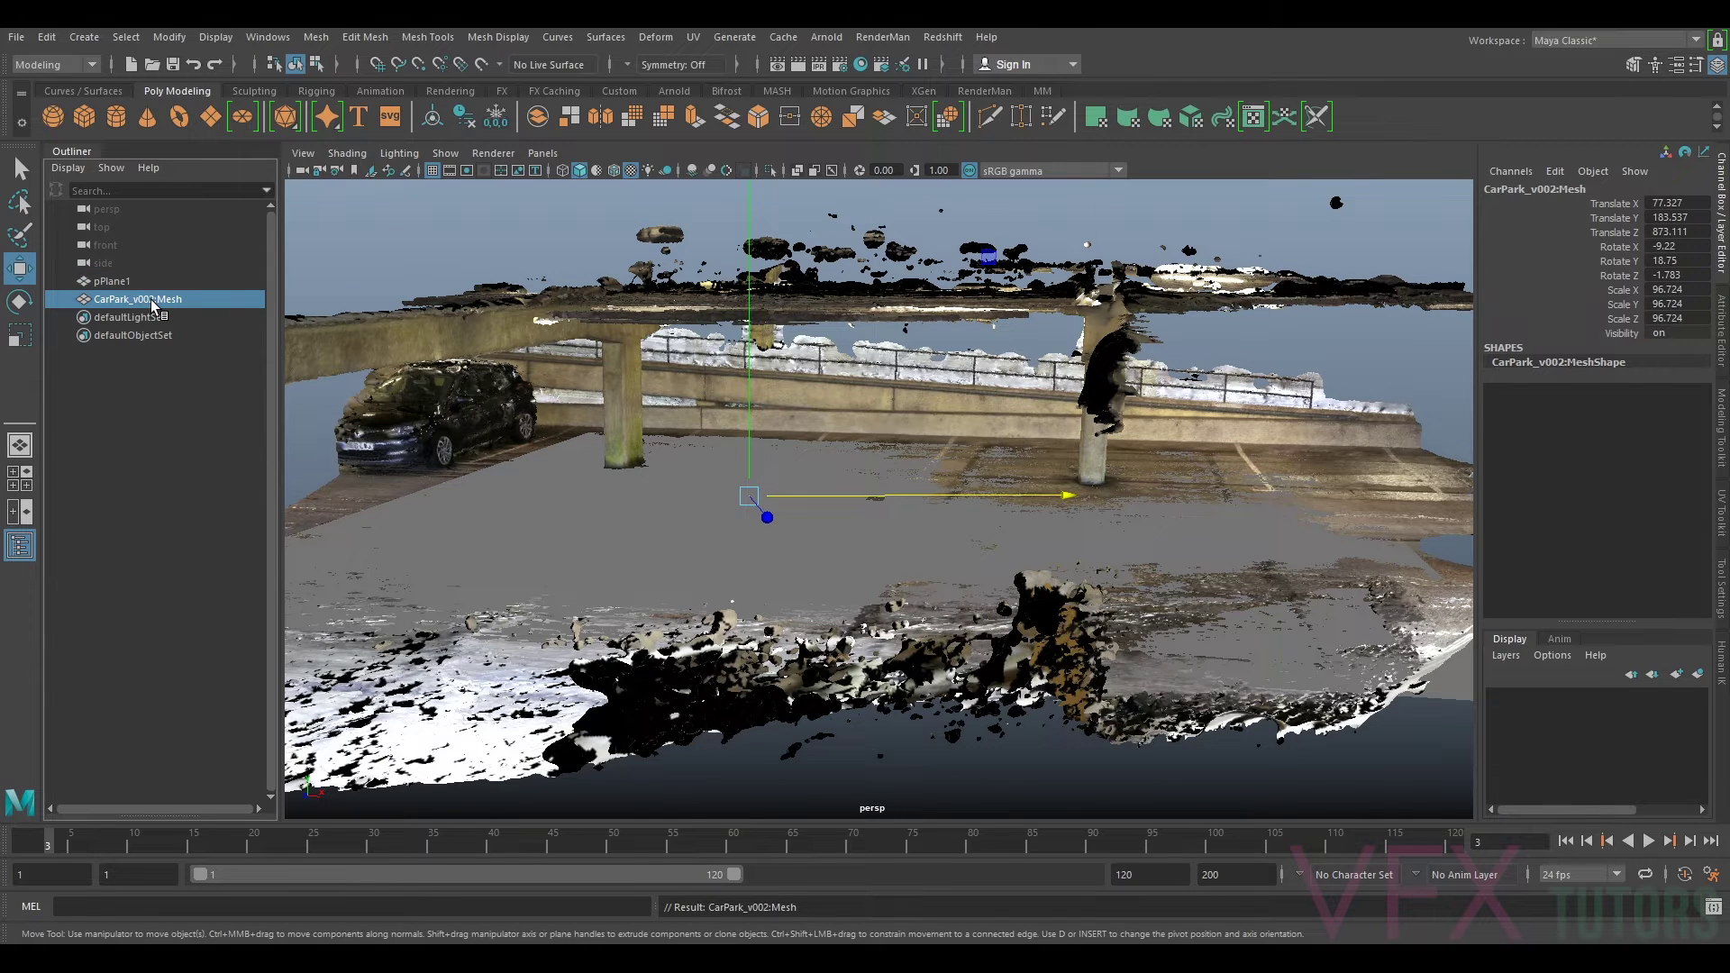
key("ctrl+h")
Step: Assign a new Lambert material to the floor plane
left_click(576, 533)
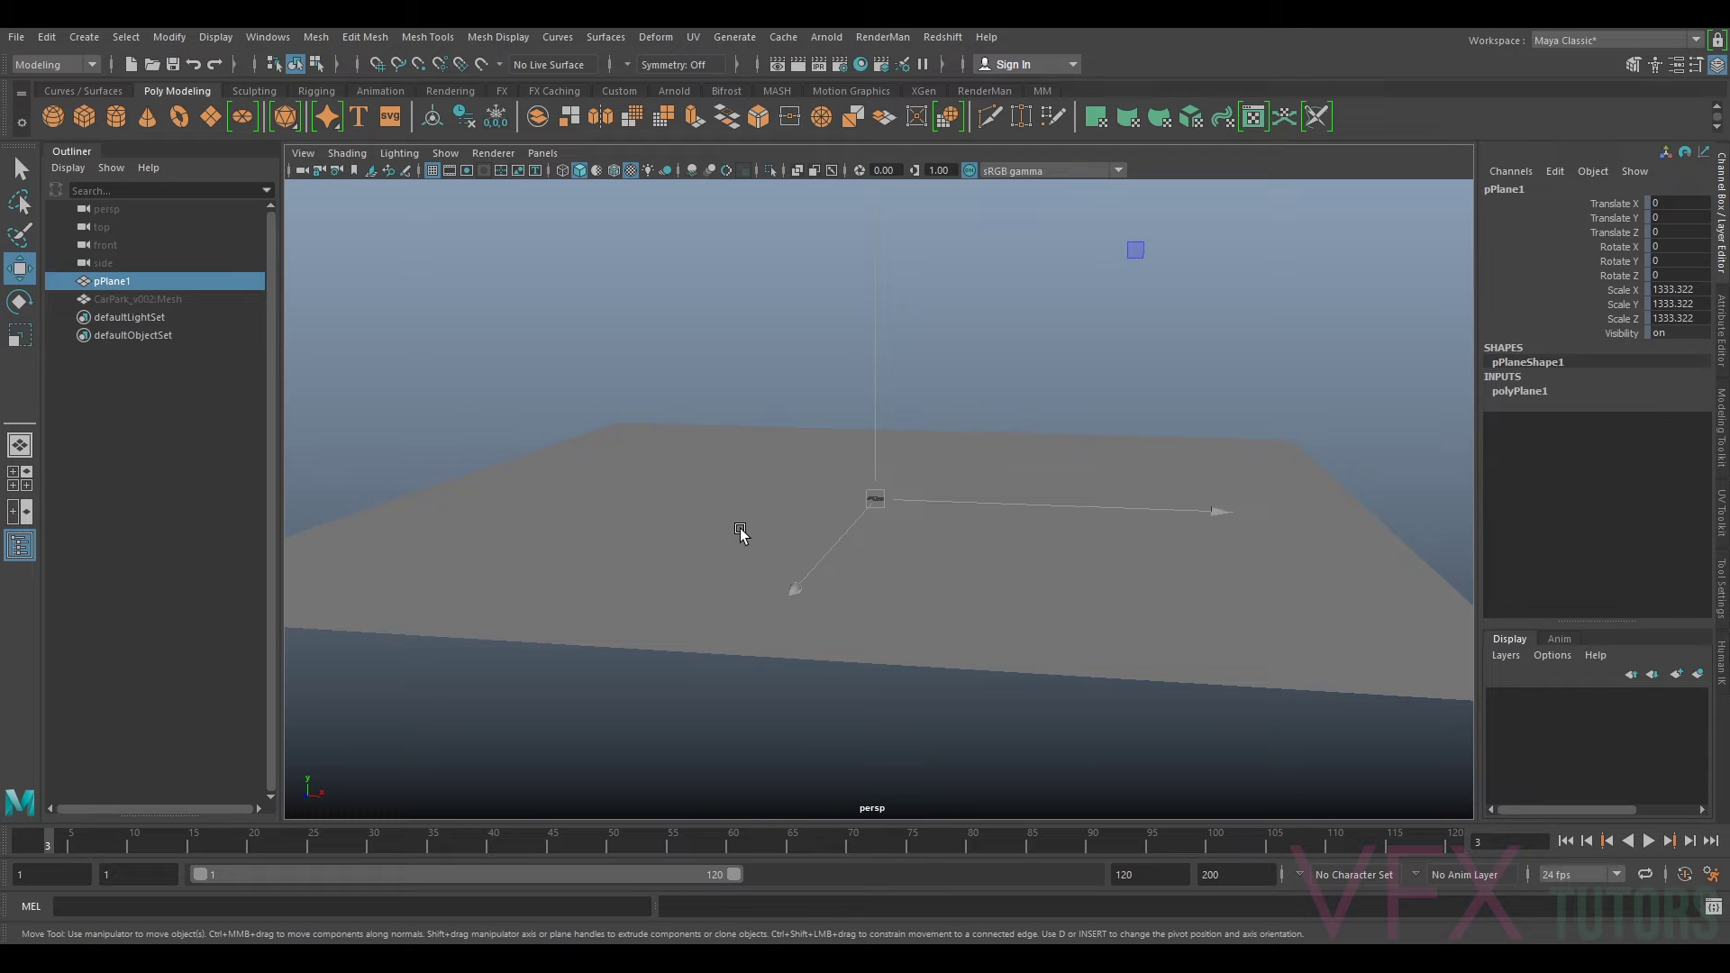
right_click_drag(743, 528, 793, 921)
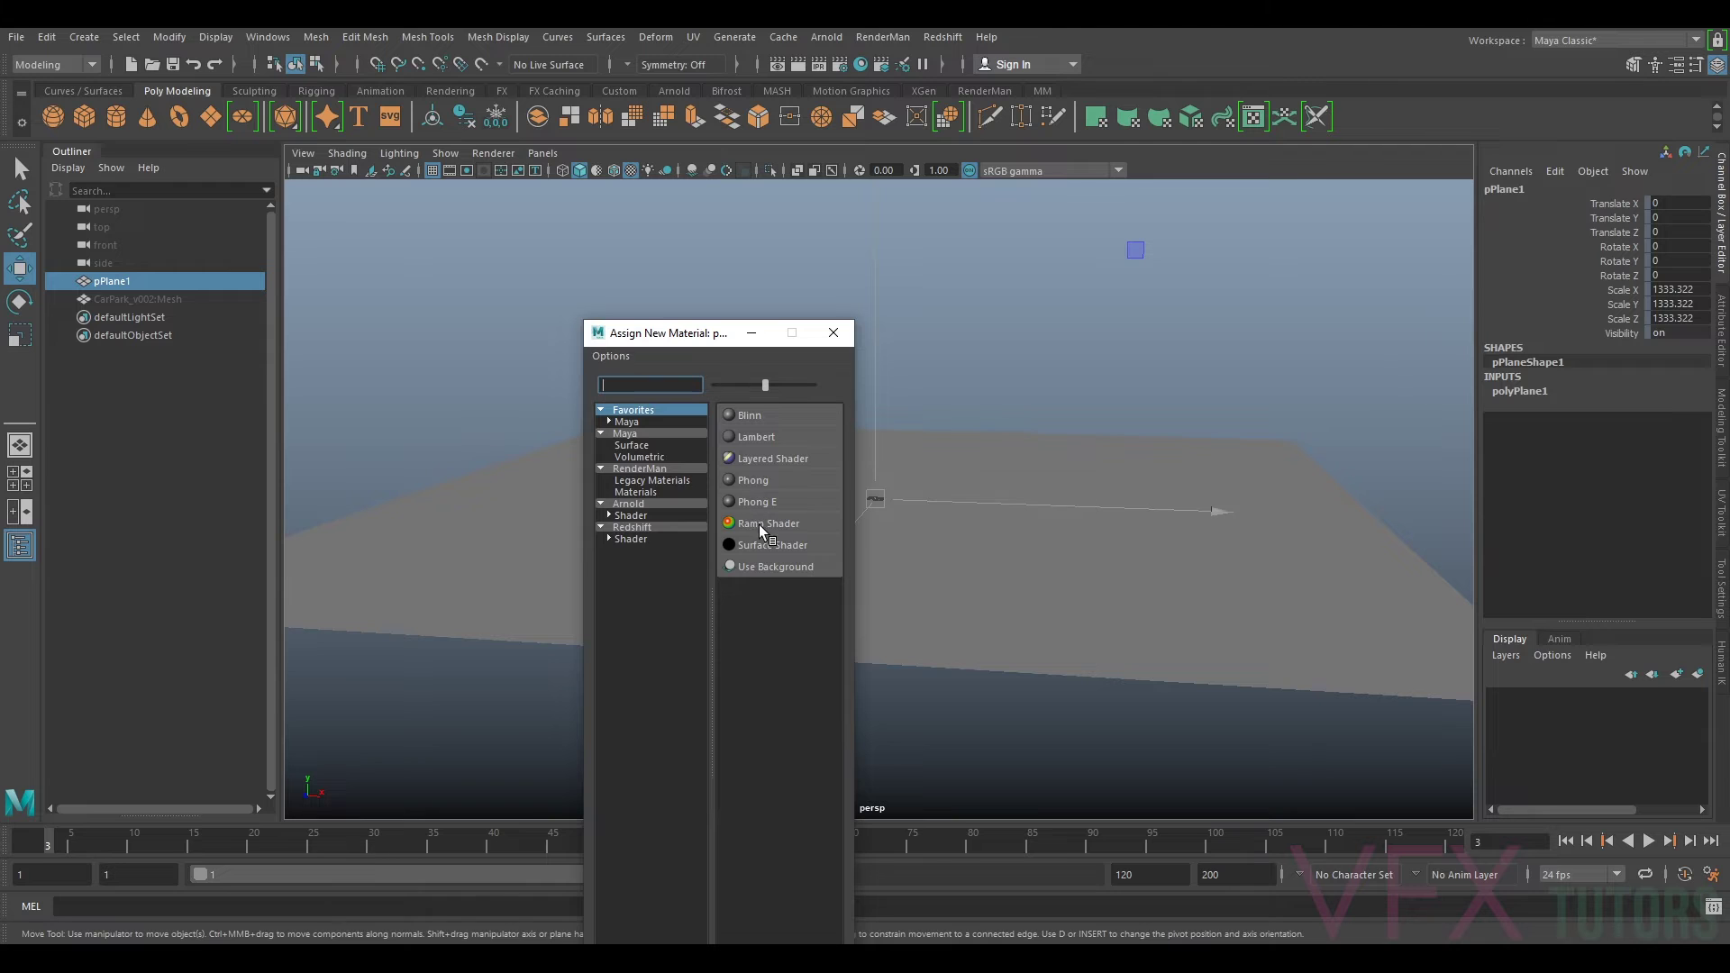
left_click(757, 438)
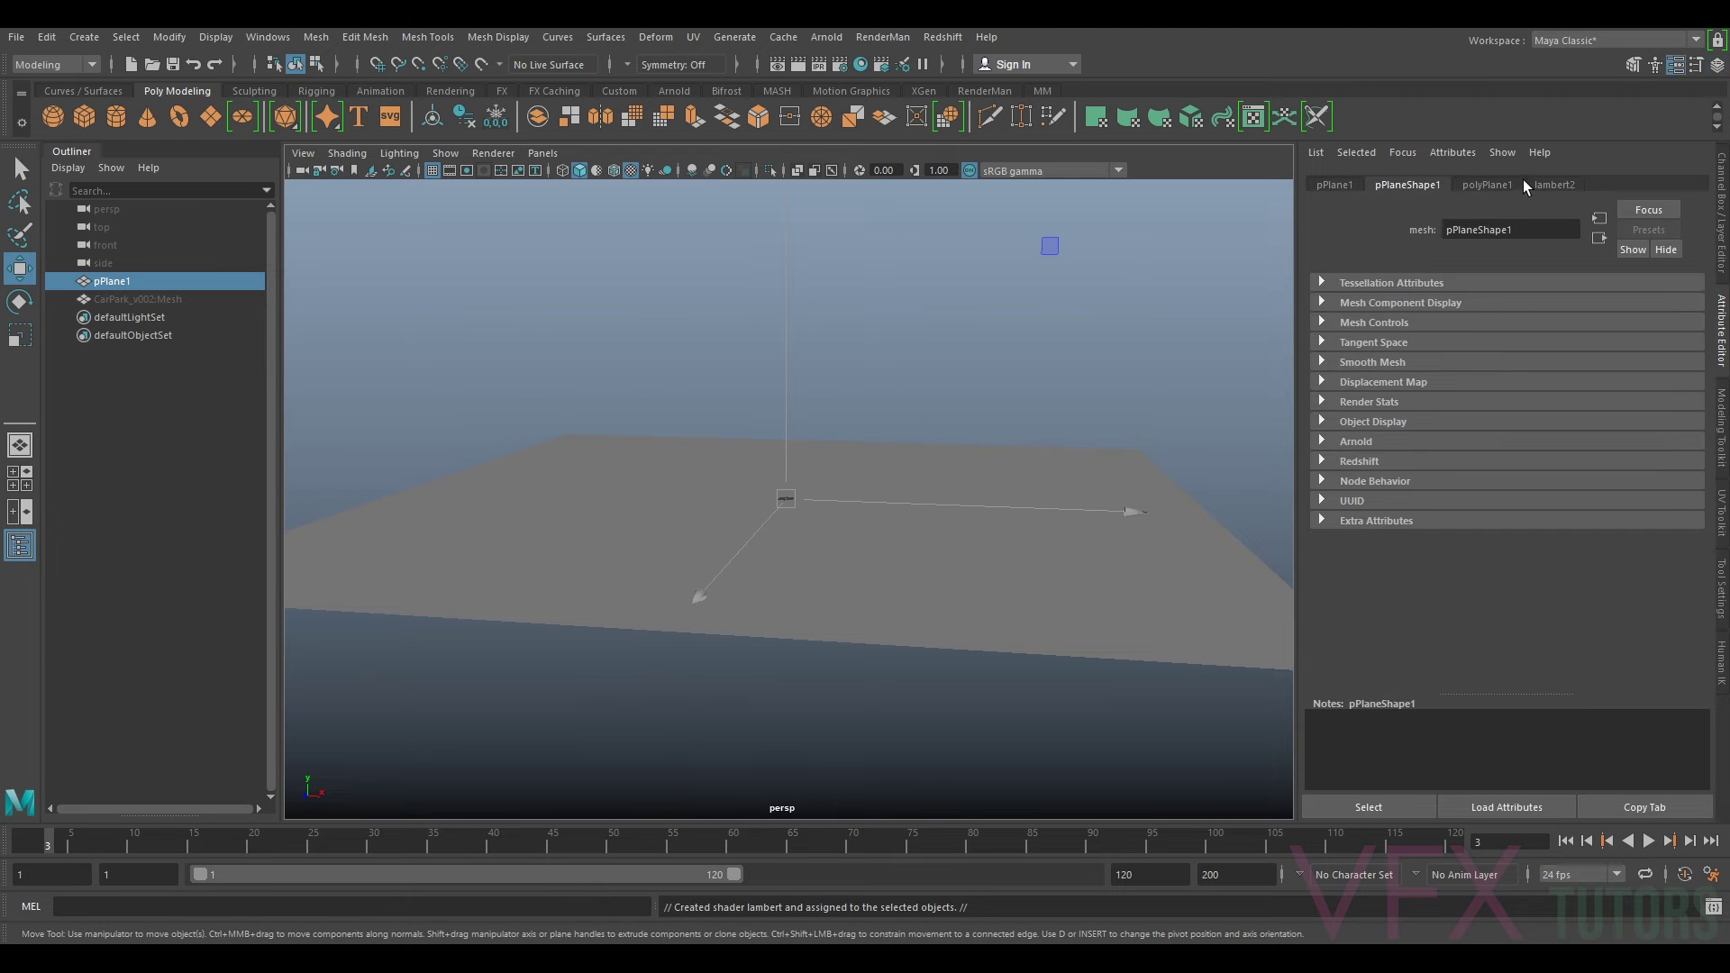
Step: Rename the plane's Lambert material to OrientPlane and raise its transparency until the plane is almost invisible
left_click(1546, 185)
double_click(1466, 229)
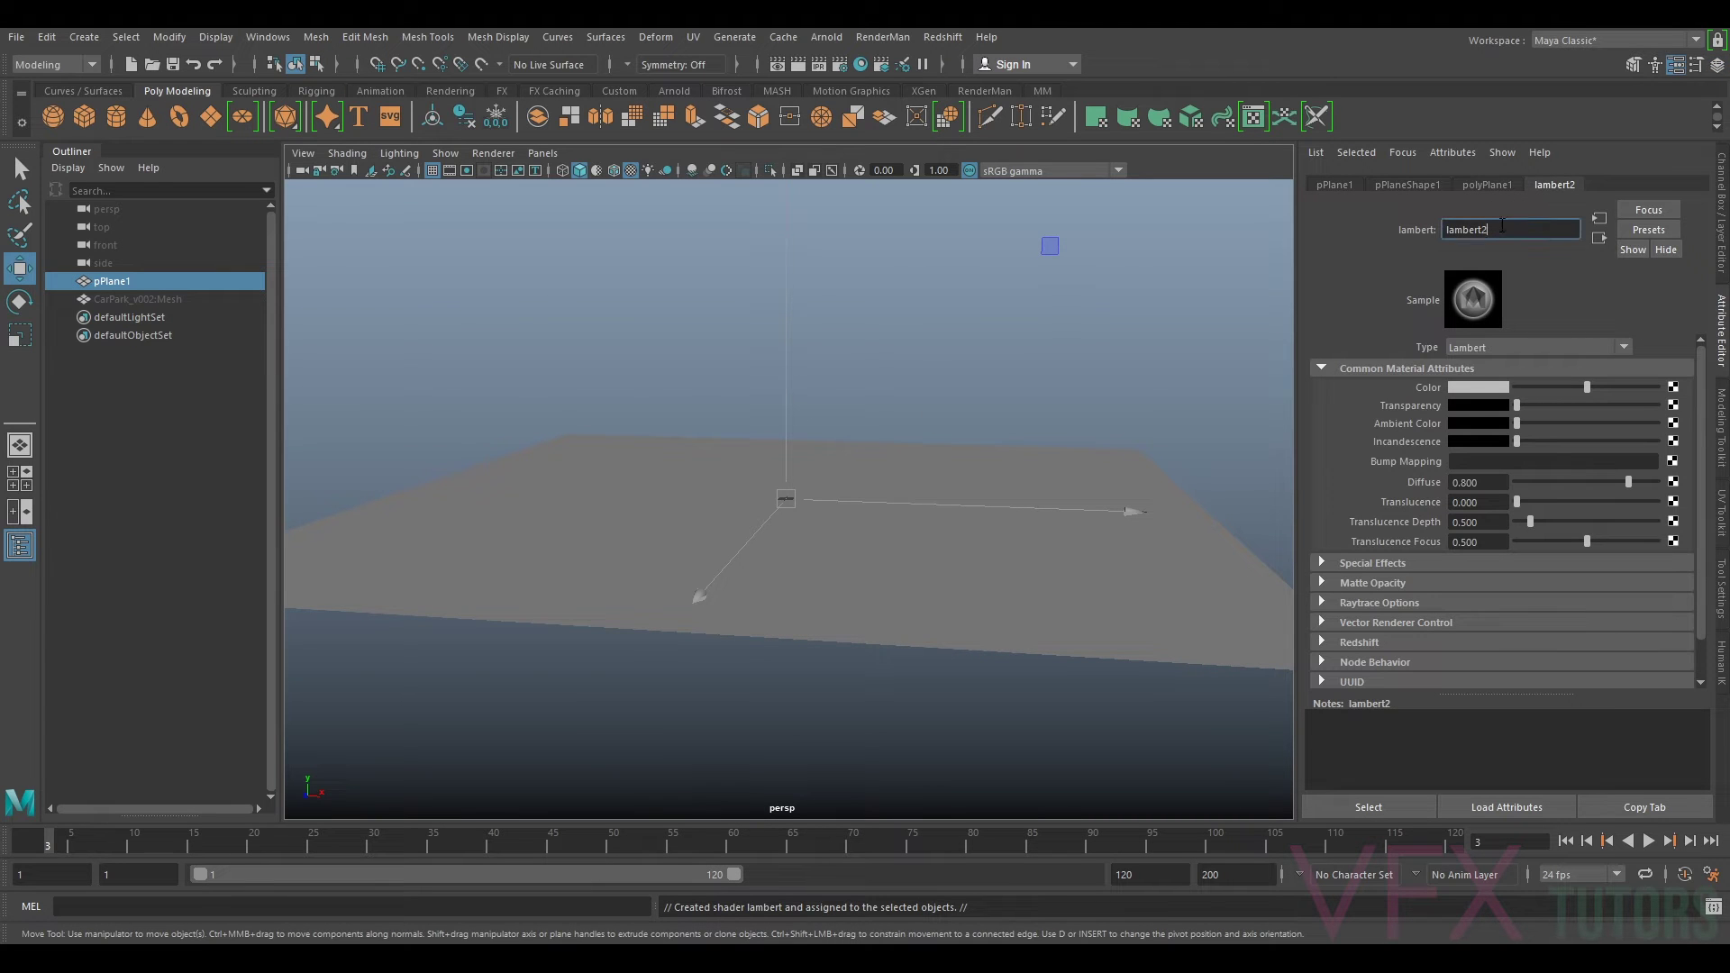
type("OrientPlane")
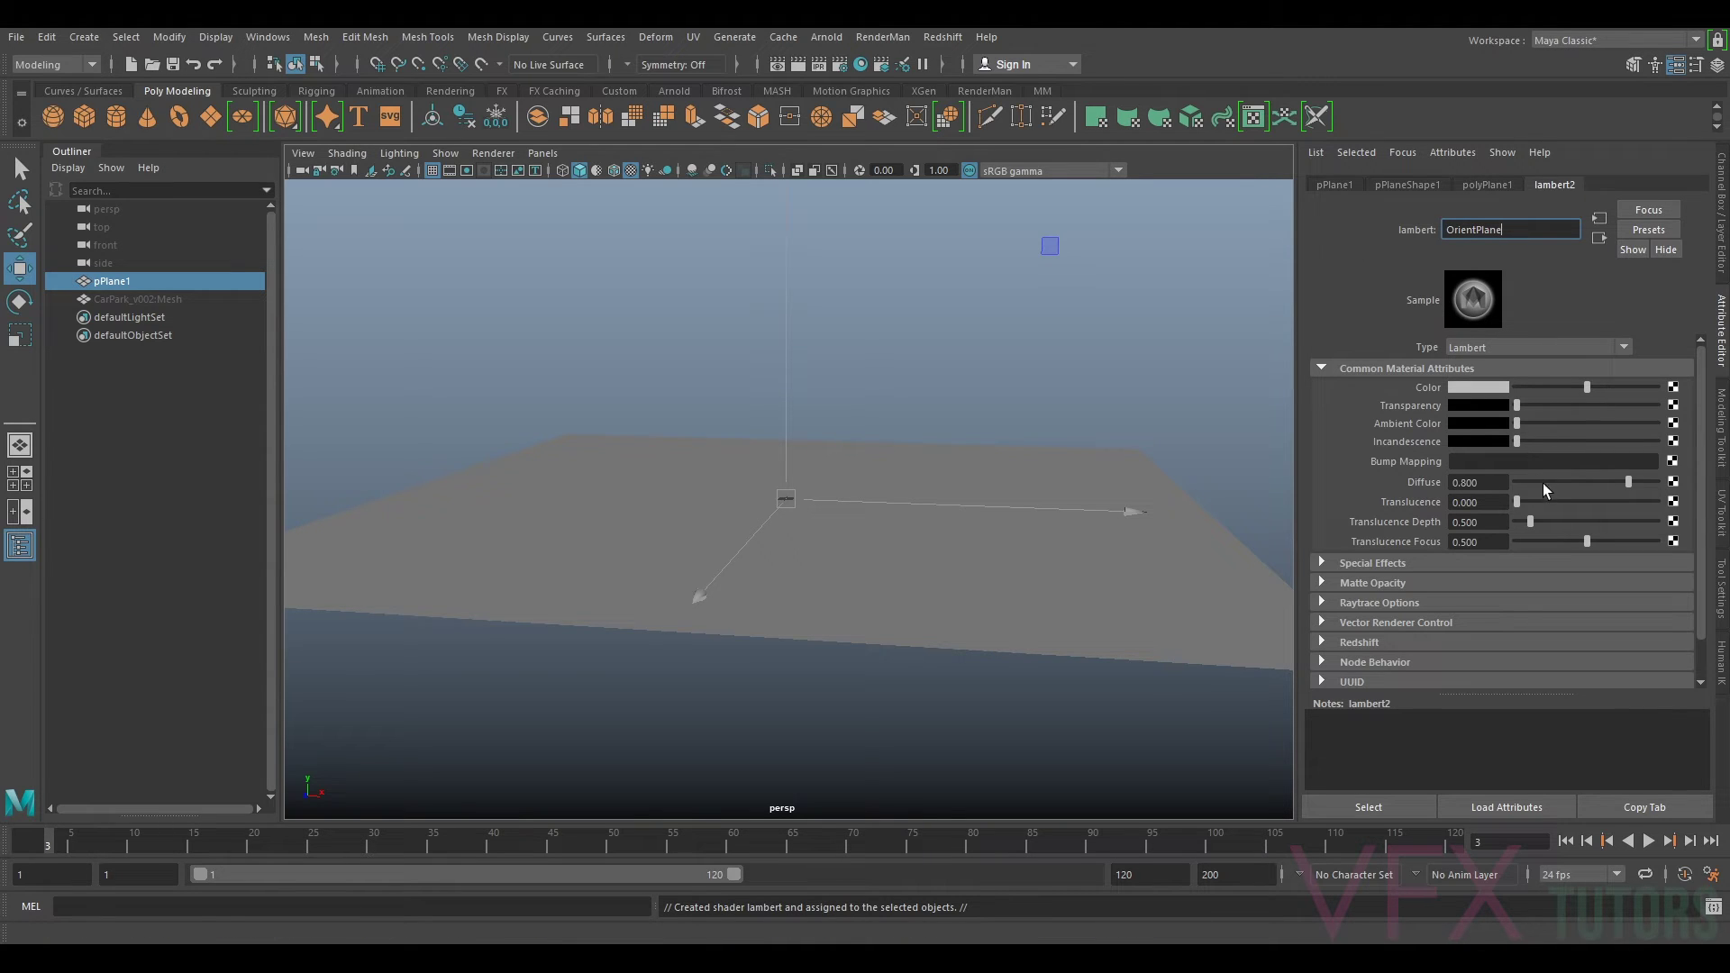
left_click_drag(1542, 500, 1491, 512)
left_click_drag(1540, 409, 1630, 411)
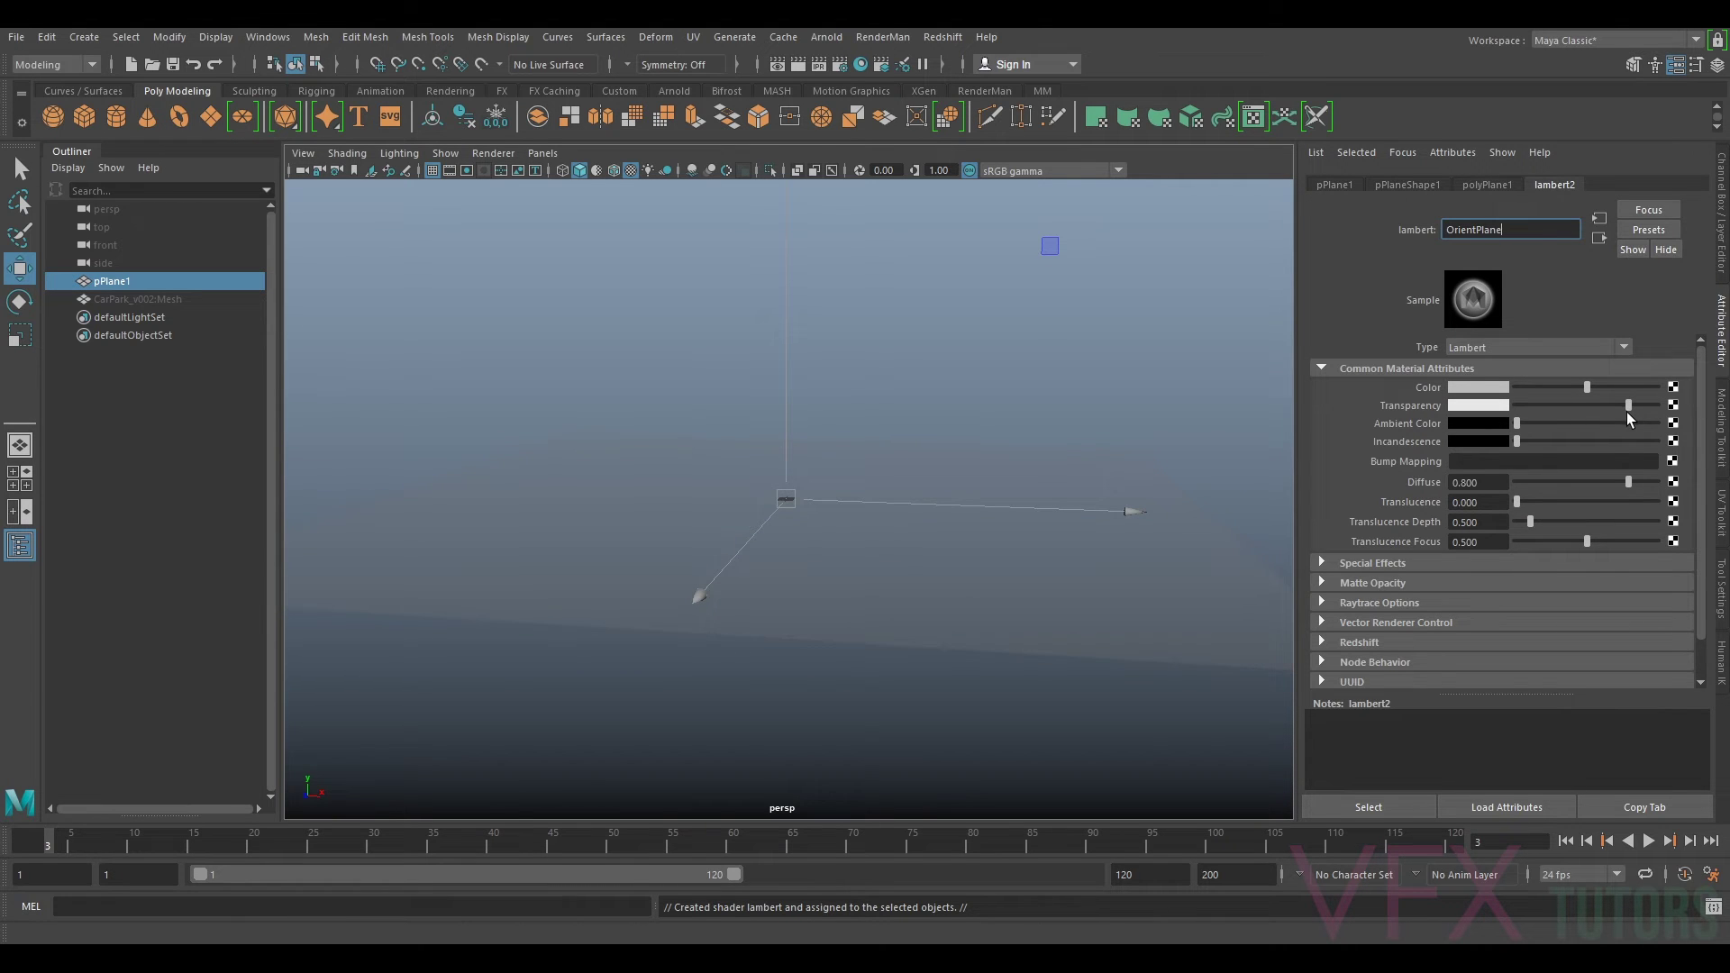
Step: Unhide CarPark_v002:Mesh and parent it back under pPlane1
left_click(129, 298)
key("h")
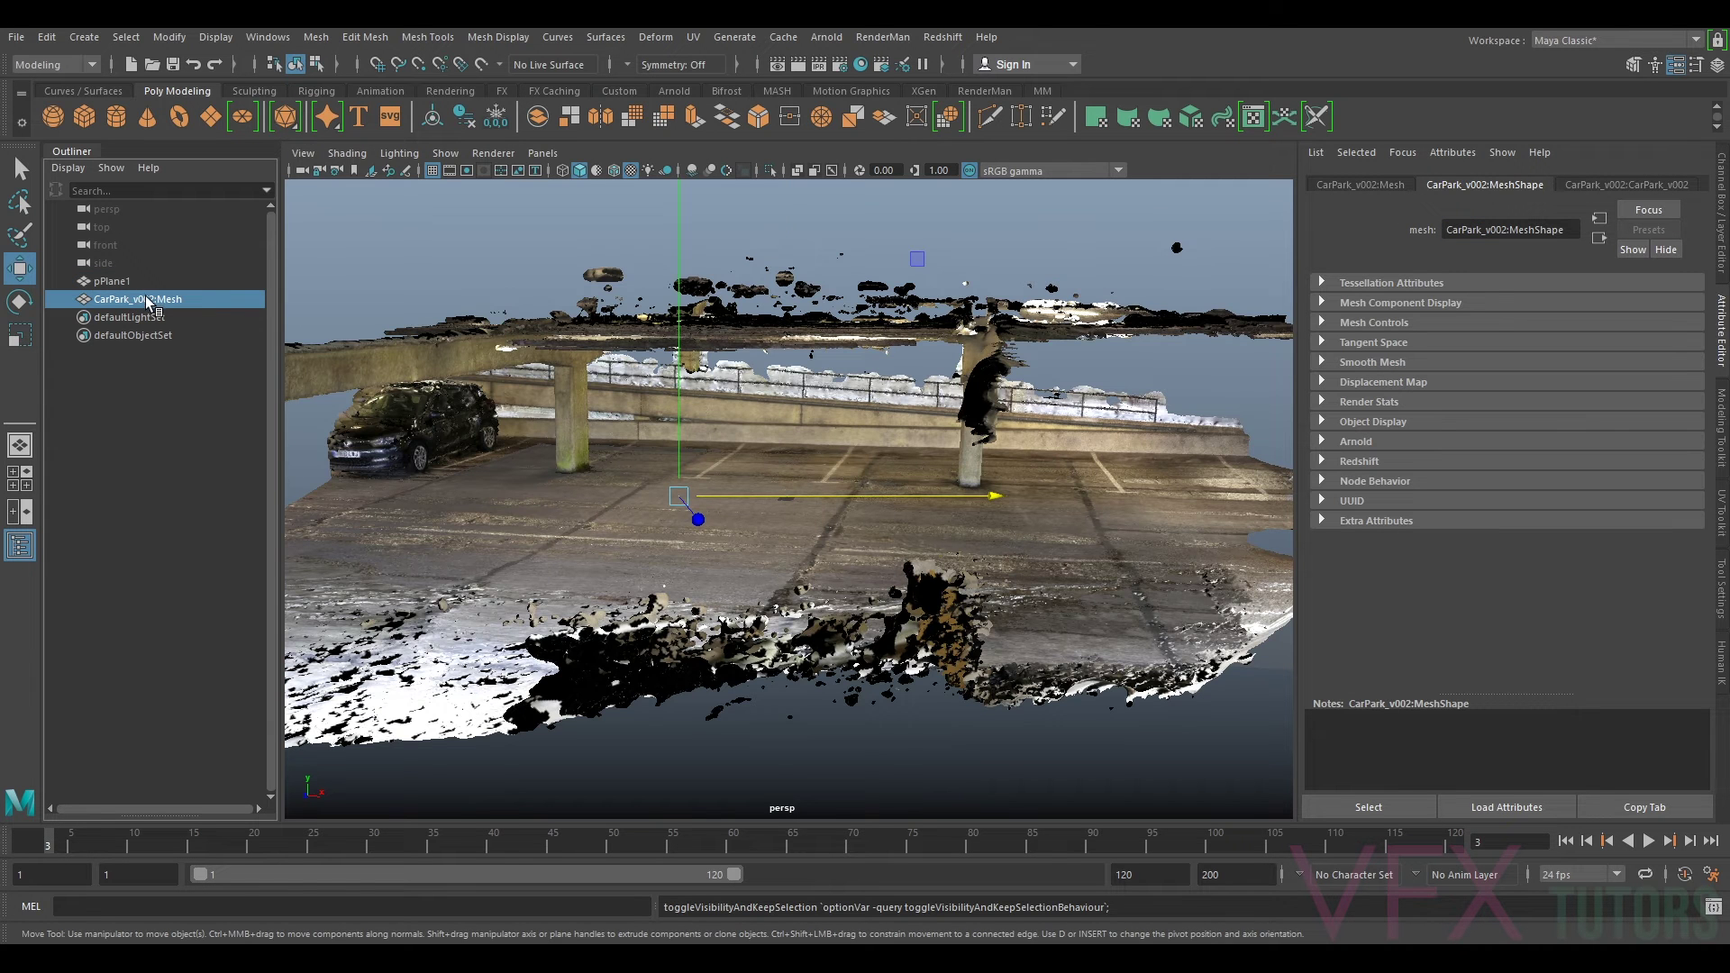
middle_click_drag(147, 306, 140, 288)
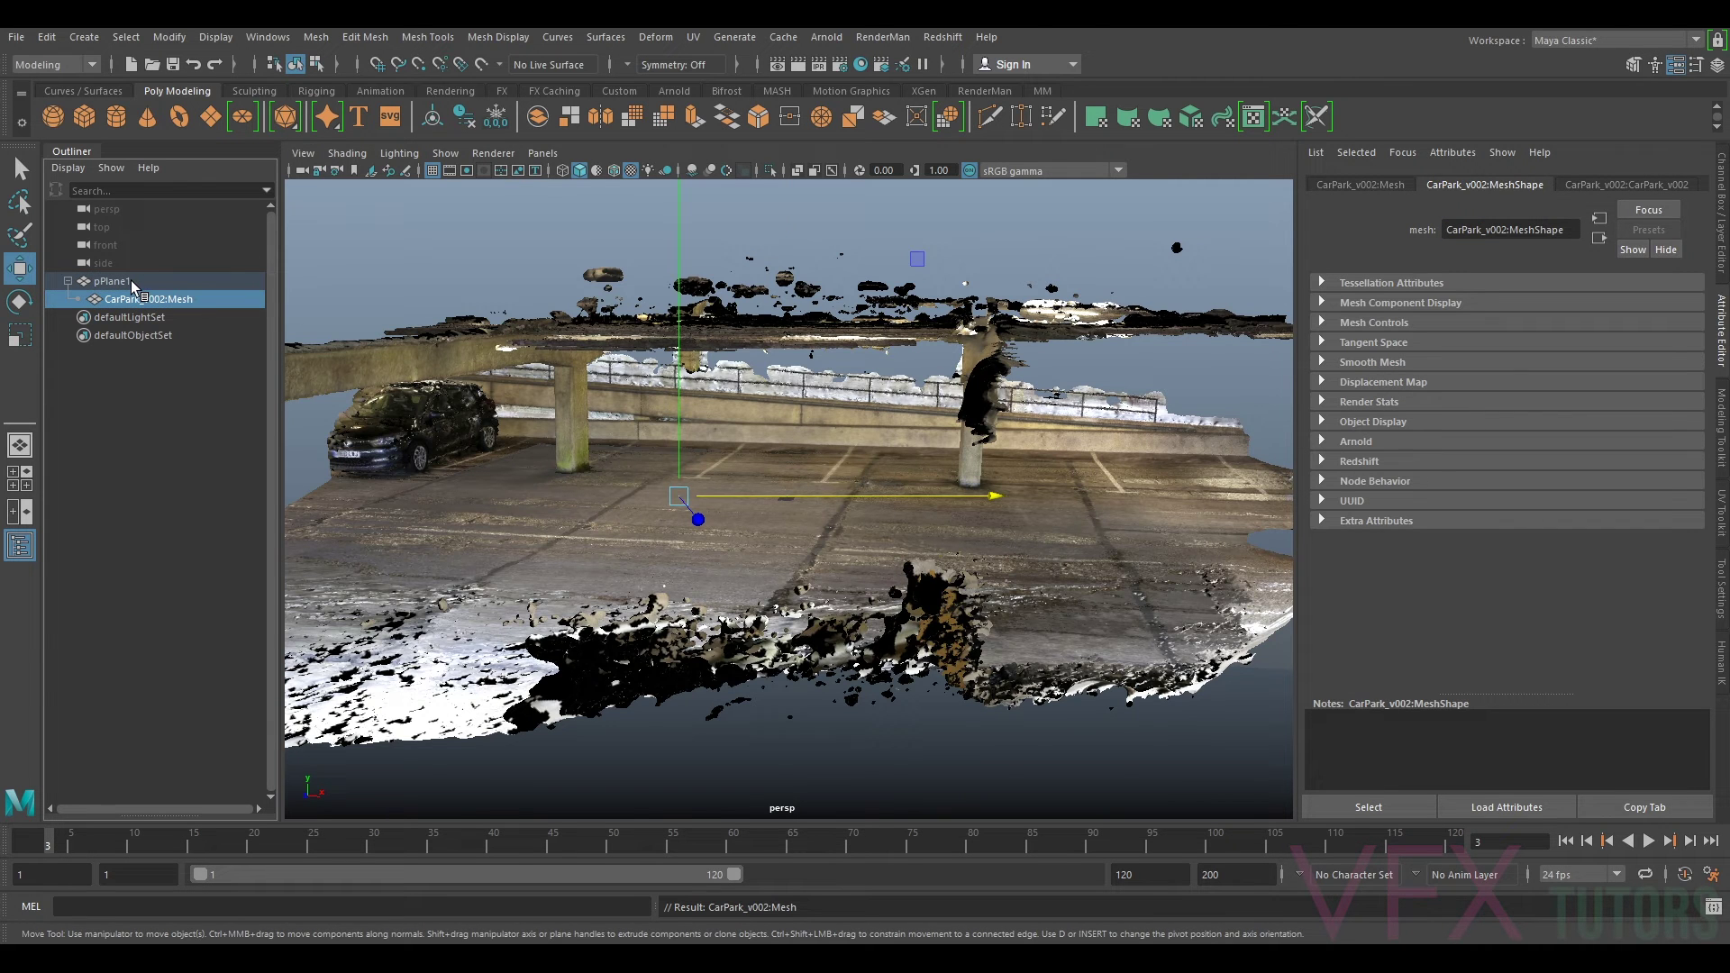
Step: Inspect the car park scan with its transparent floor plane from several angles and distances, with nothing left selected
left_click(134, 283)
mouse_move(1164, 499)
left_mouse_down("alt")
mouse_move(1118, 517)
mouse_move(1173, 532)
left_mouse_up("alt")
left_click_drag(925, 507, 529, 460, "alt")
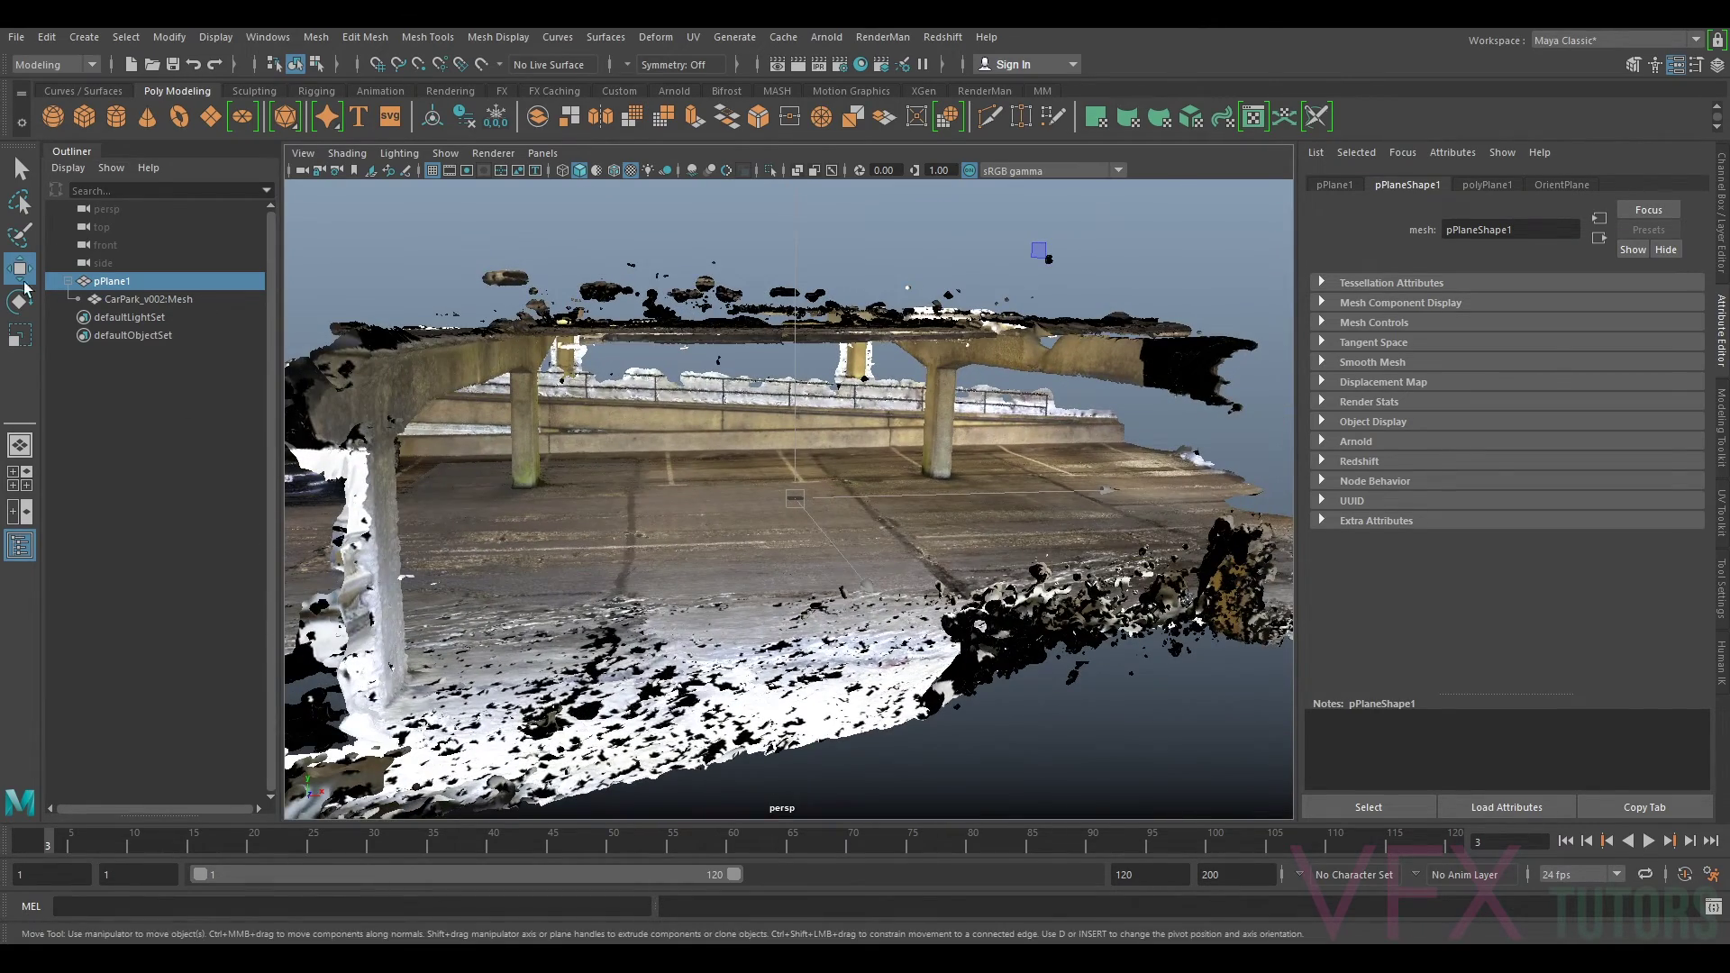
scroll(1093, 586, "down", 5)
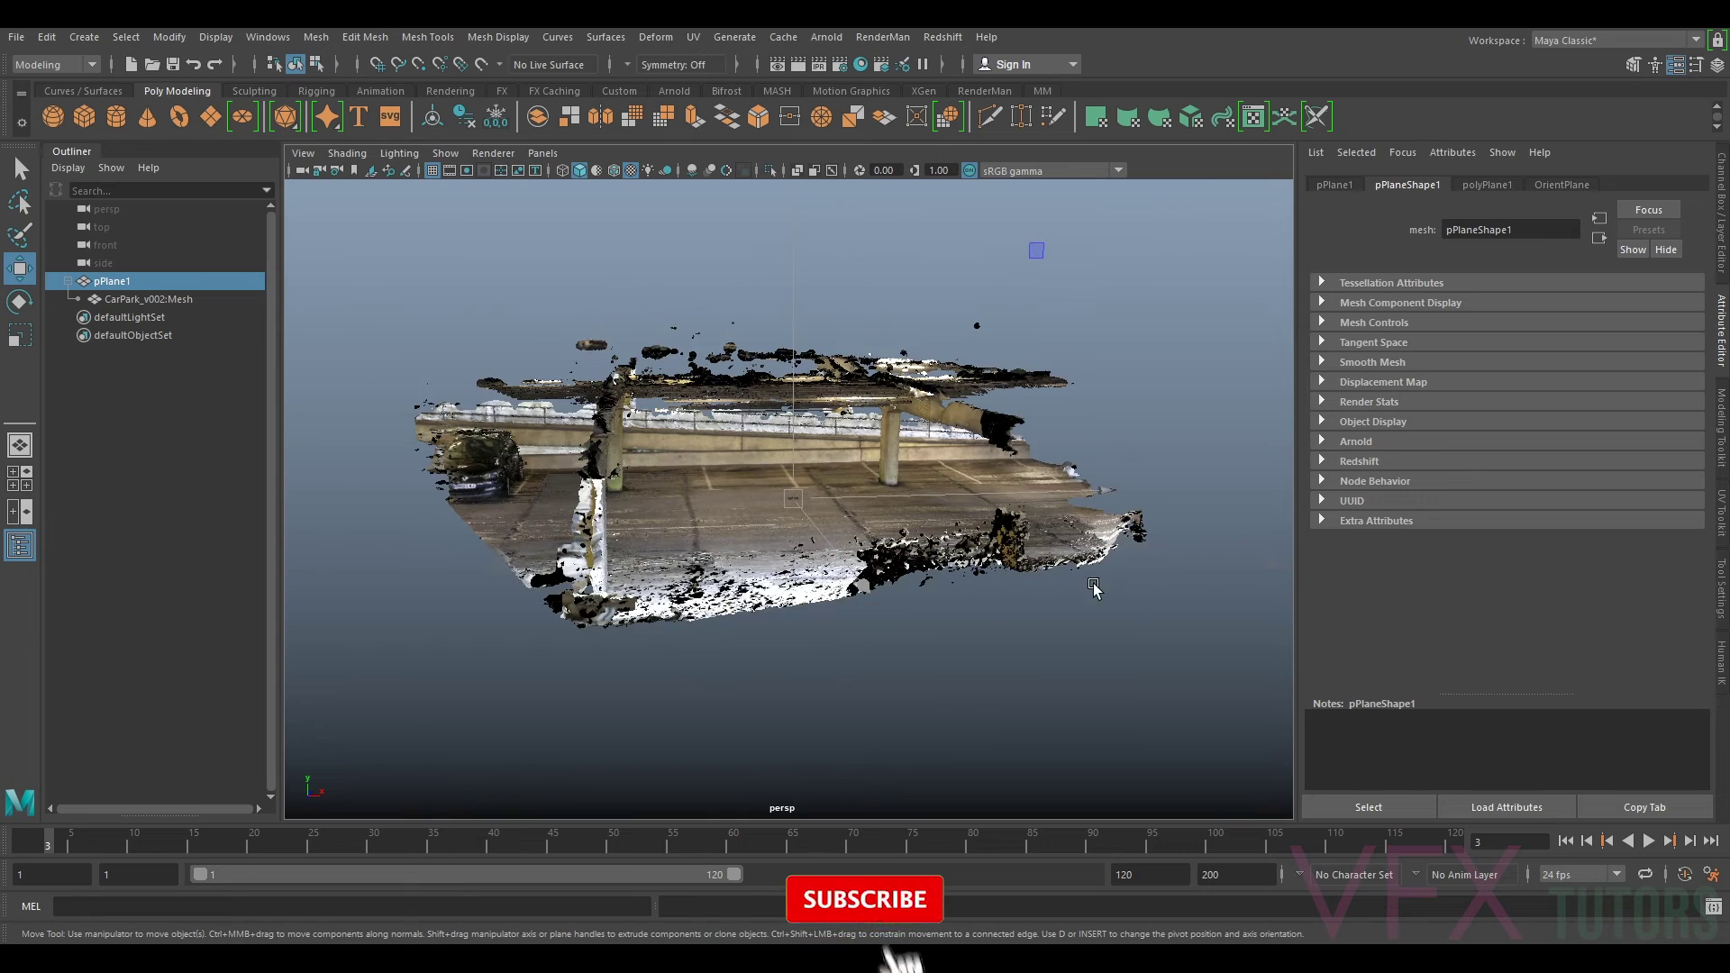
scroll(1093, 586, "up", 4)
scroll(1107, 667, "up", 4)
scroll(1023, 560, "down", 4)
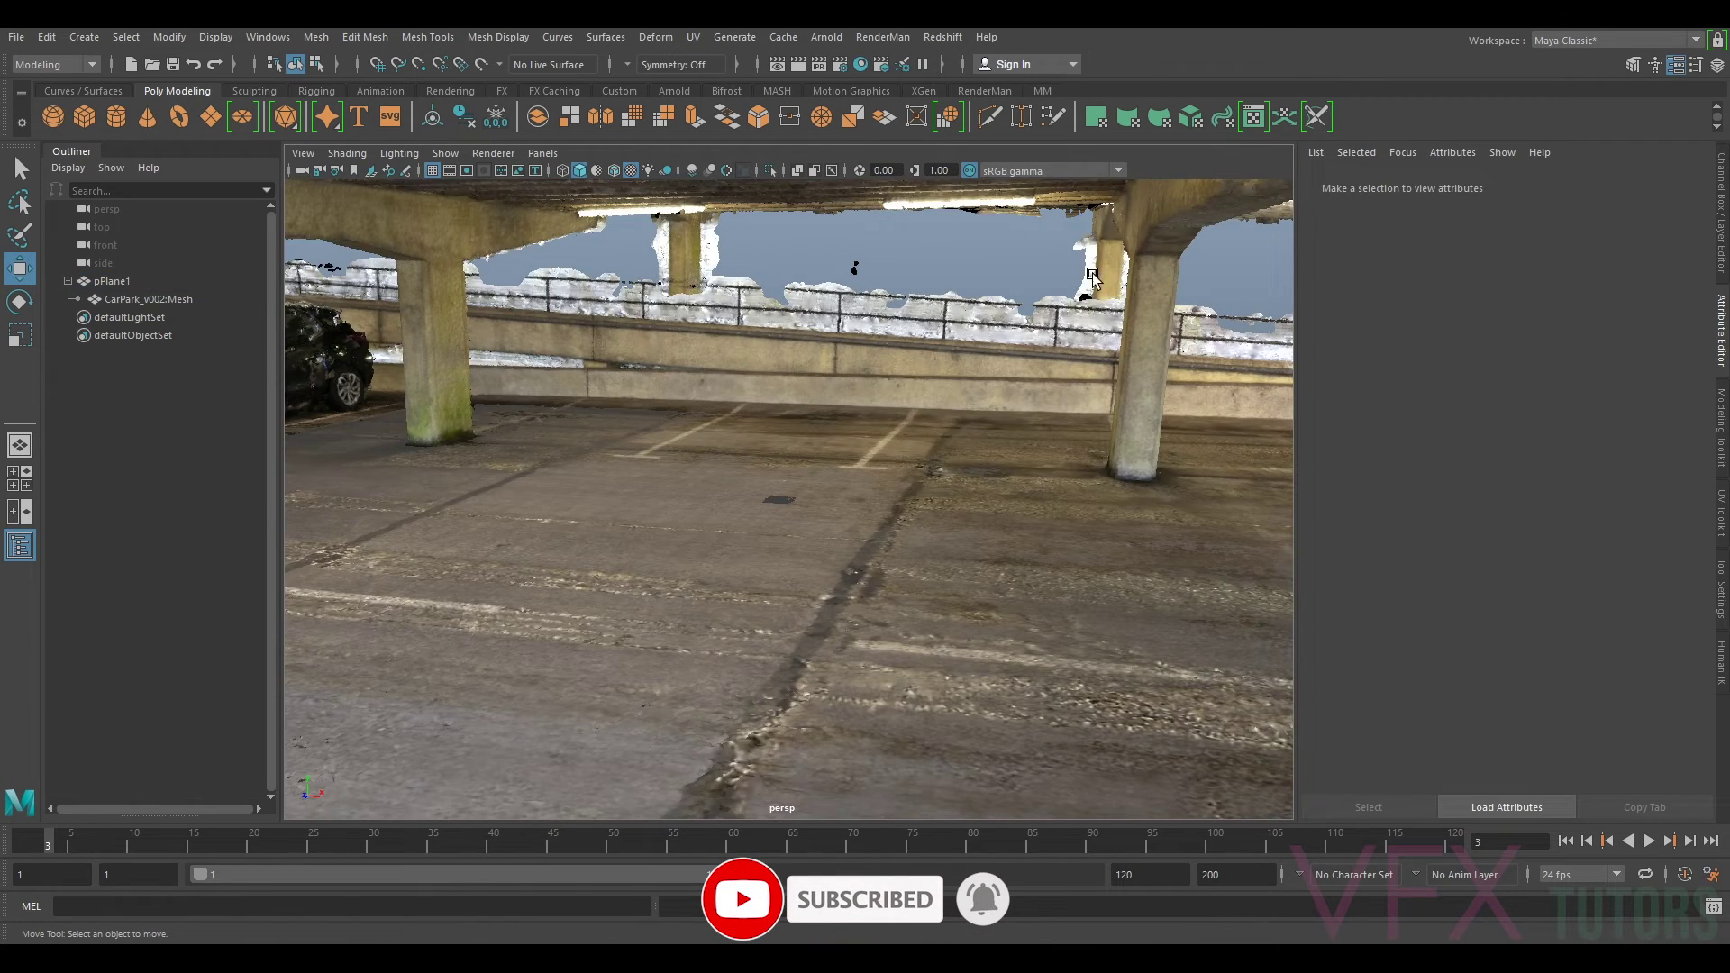
scroll(689, 475, "down", 5)
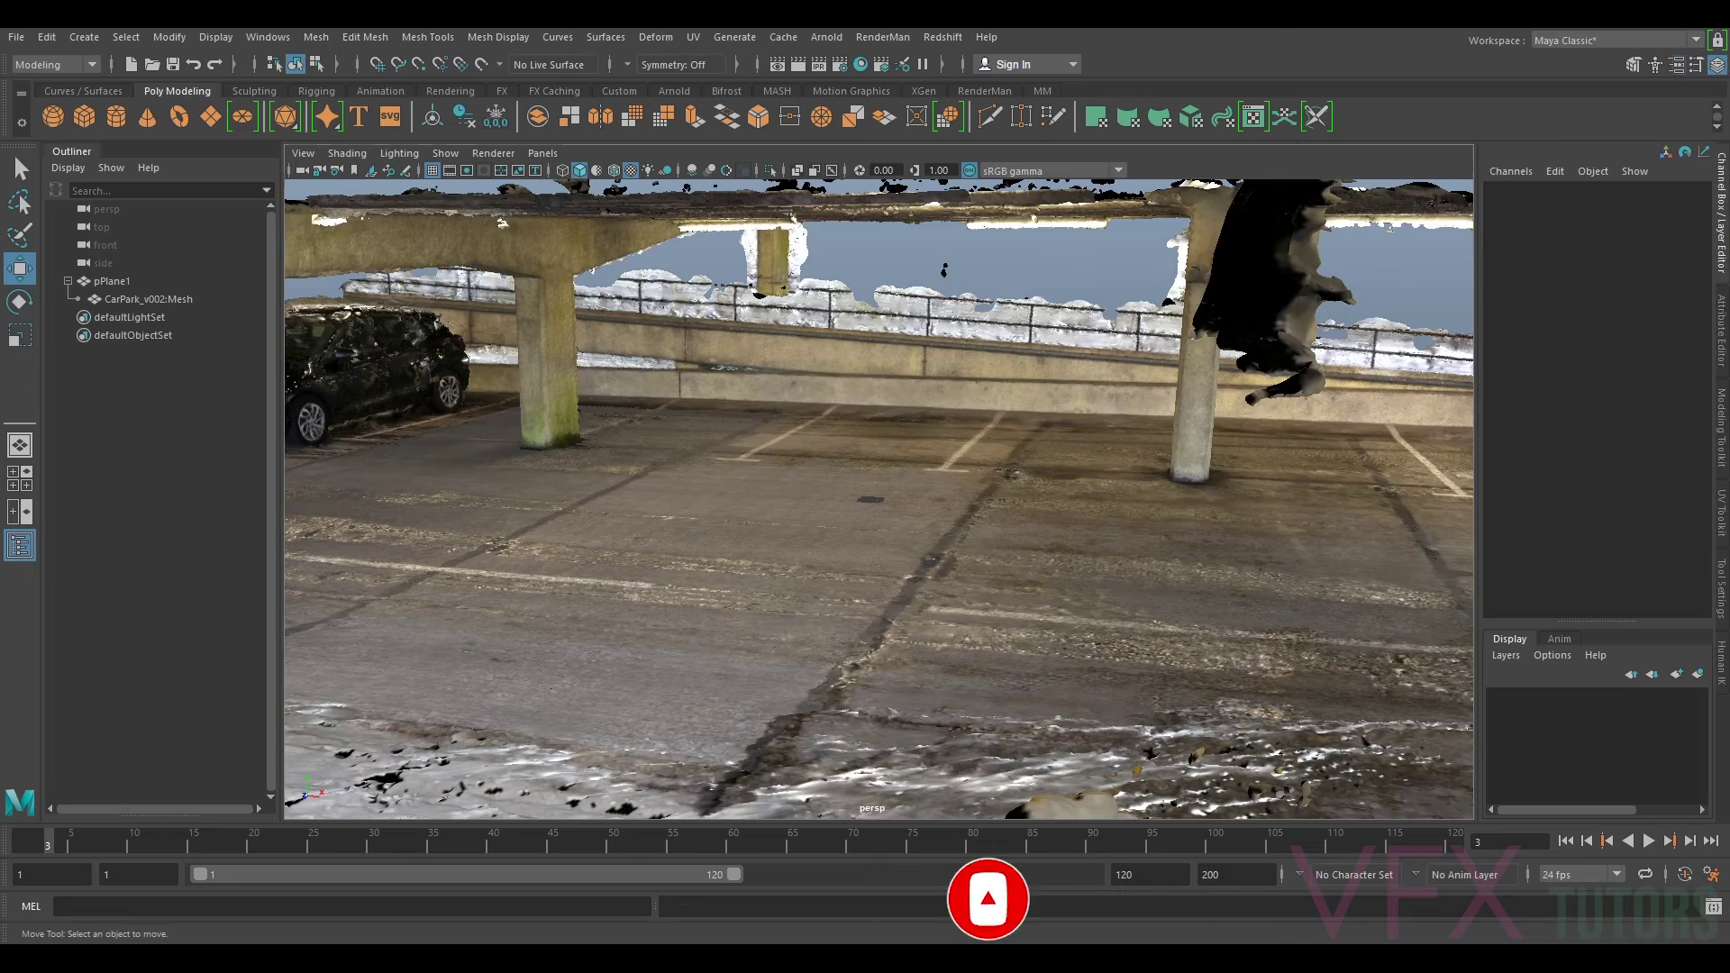
left_click_drag(877, 586, 1189, 548, "alt")
left_click_drag(1141, 608, 908, 628, "alt")
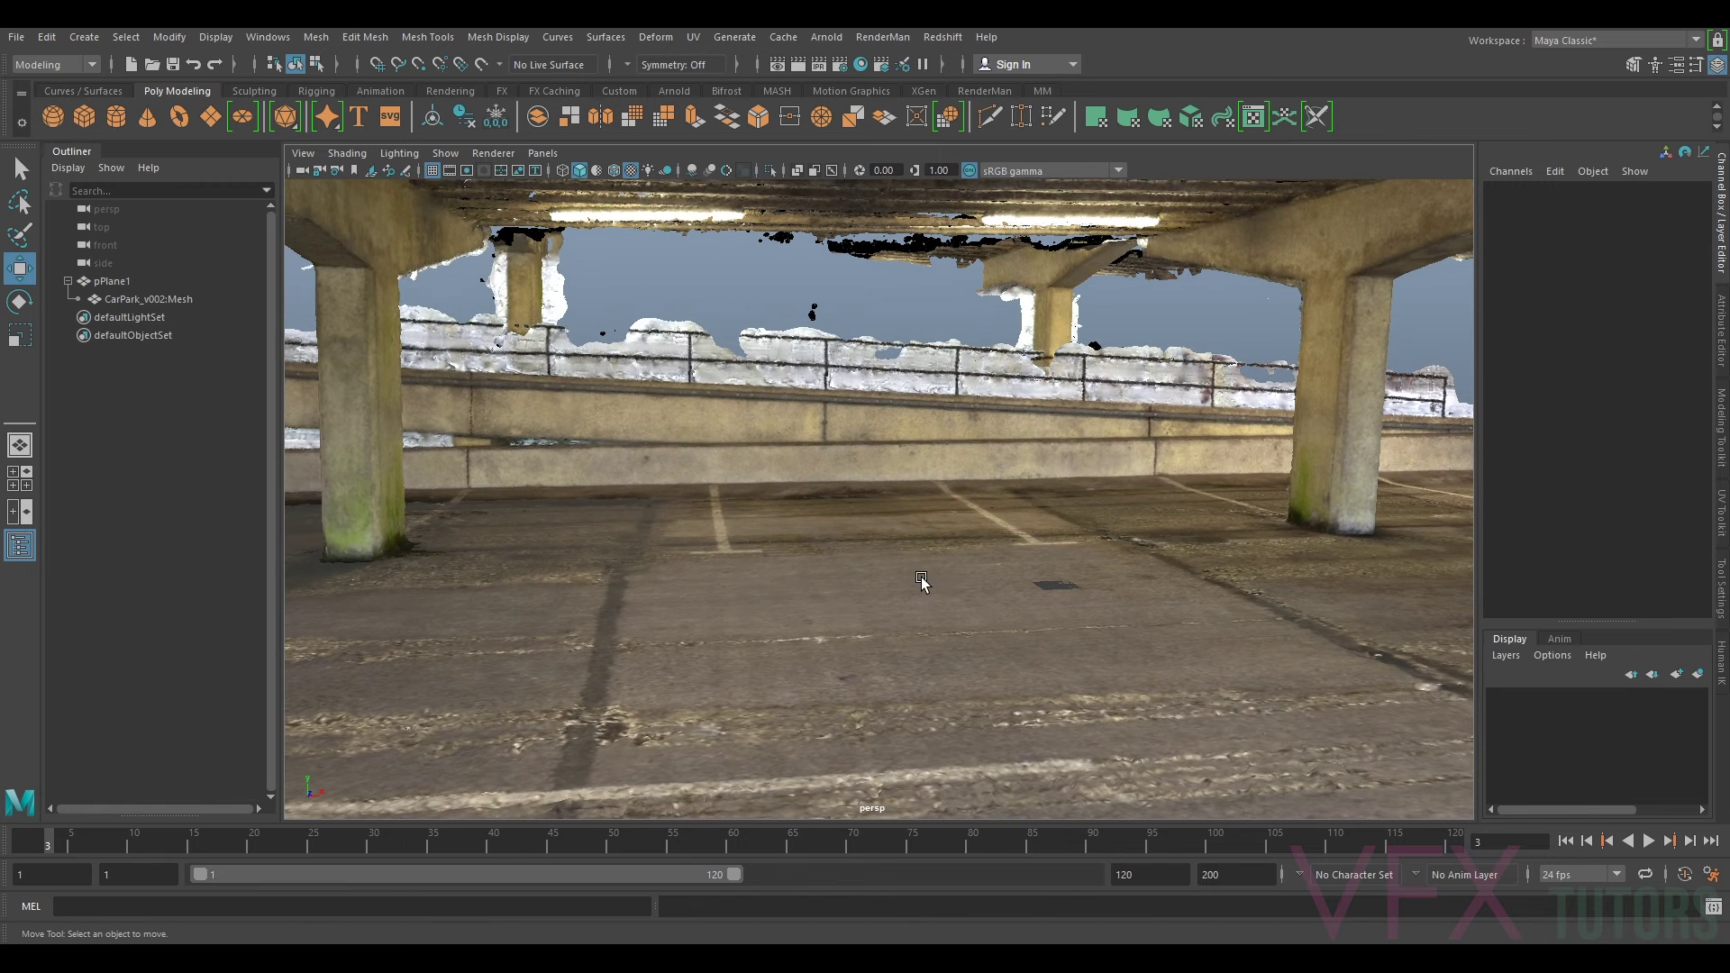